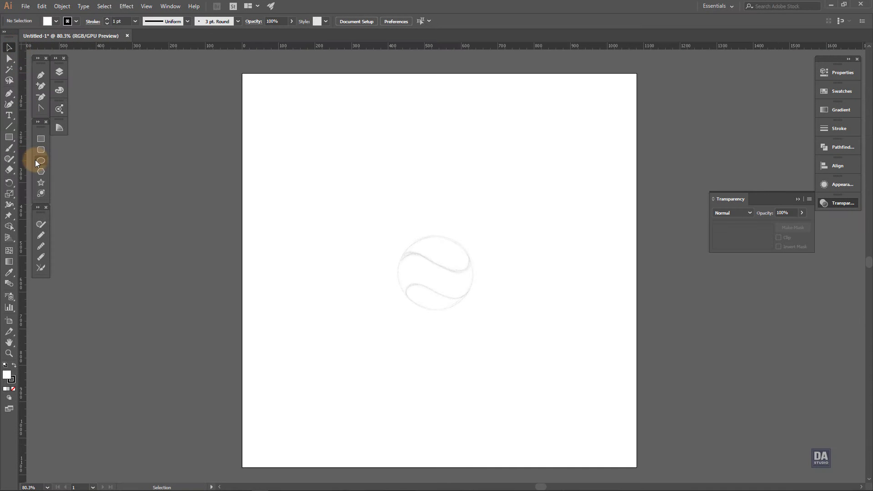
Step: Pick the Ellipse tool and zoom to about 206% on the tennis-ball sketch
click(40, 161)
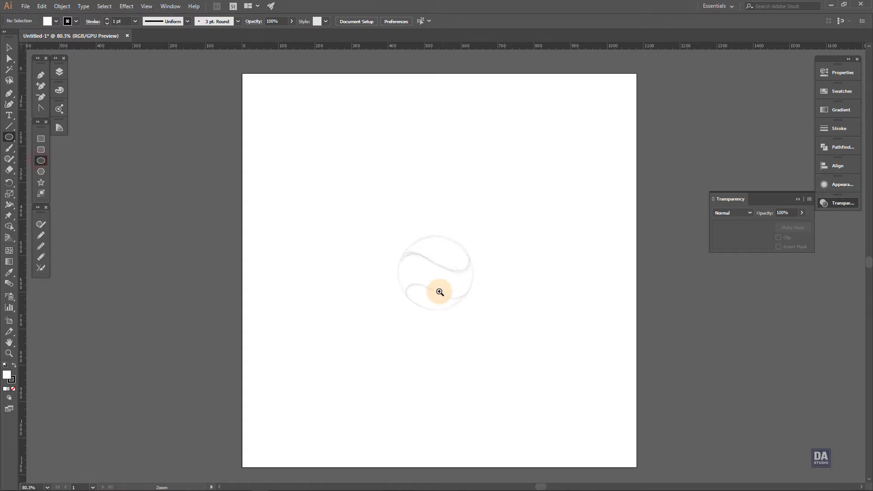
mouse_move(426, 268)
mouse_down()
mouse_move(522, 283)
mouse_move(567, 323)
mouse_move(450, 293)
mouse_up()
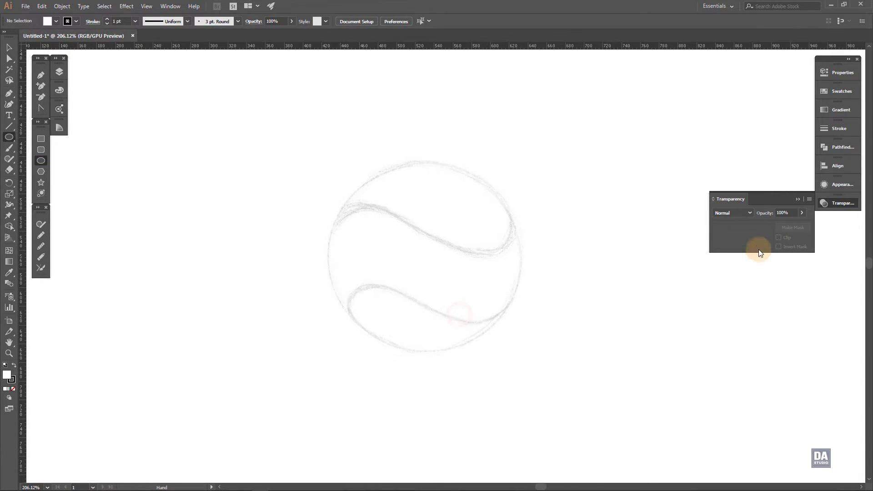
Step: Draw a circle over the sketched ball and set its fill to None
click(835, 203)
drag(325, 153, 504, 336)
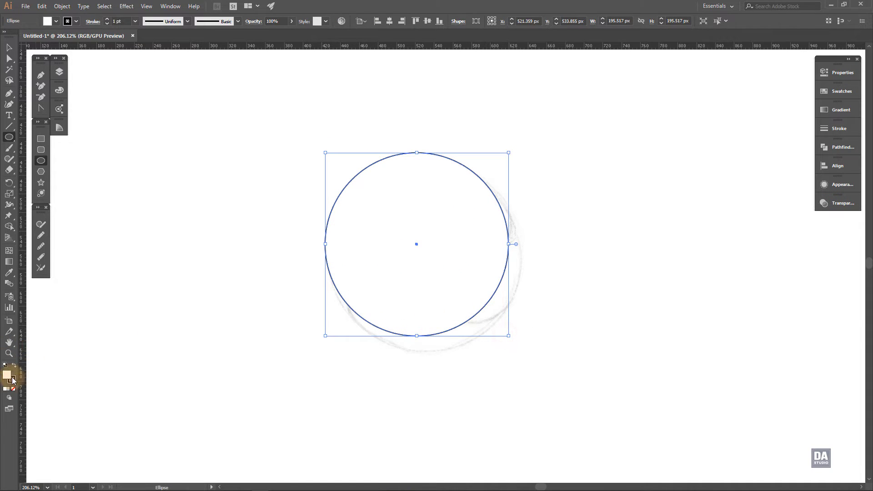
click(13, 389)
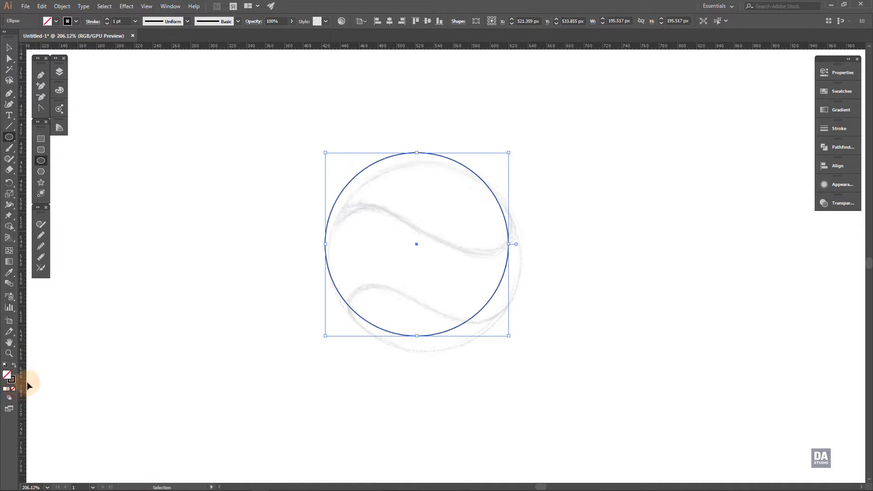
Step: Move, enlarge and nudge the circle to match the sketch outline, then zoom closer
key(v)
drag(416, 246, 427, 258)
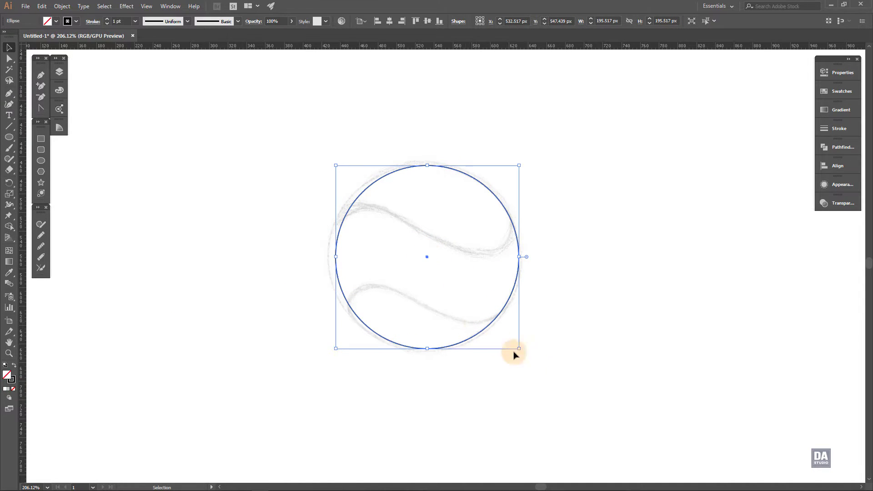
drag(519, 348, 491, 328)
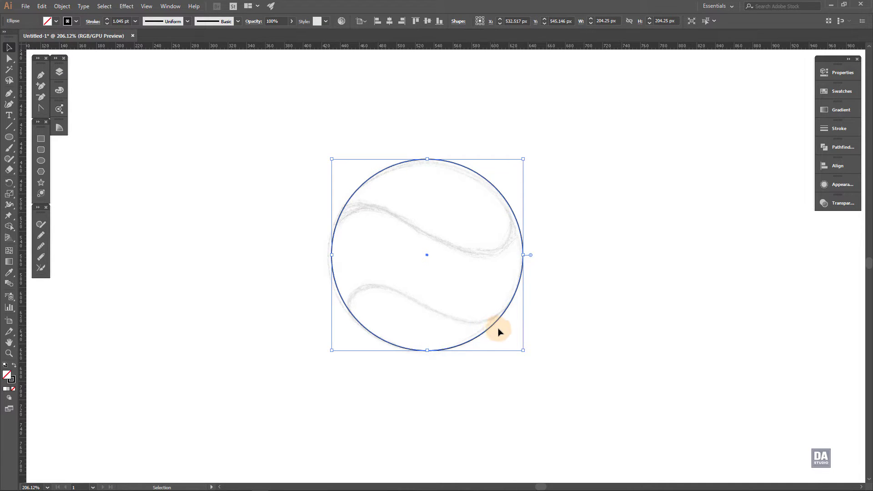
key(Down)
key(Down)
key(Down)
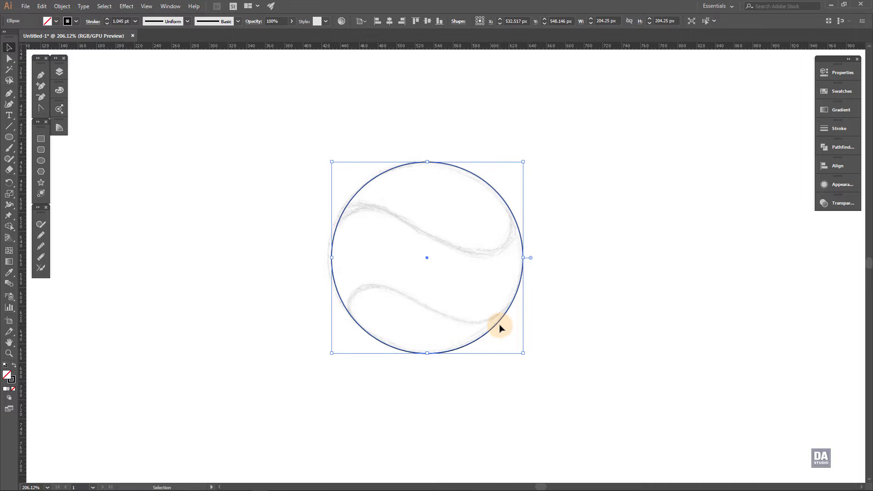
key(Left)
click(555, 330)
key(z)
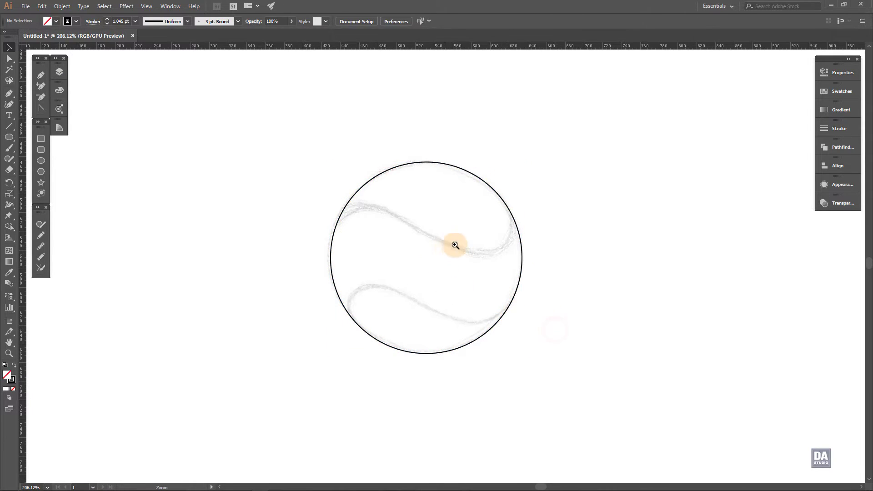
drag(455, 245, 386, 253)
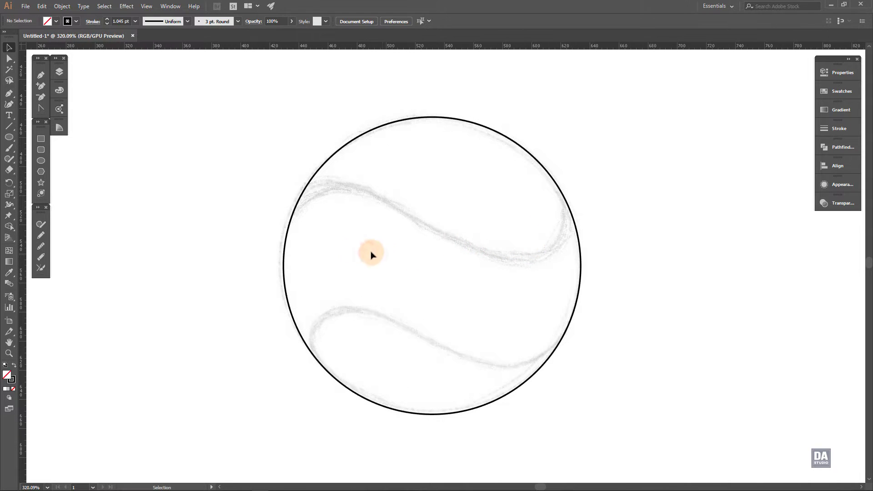
Step: Draw the upper seam with the Pen tool from the circle's left edge to its right edge, adding a middle anchor
click(40, 76)
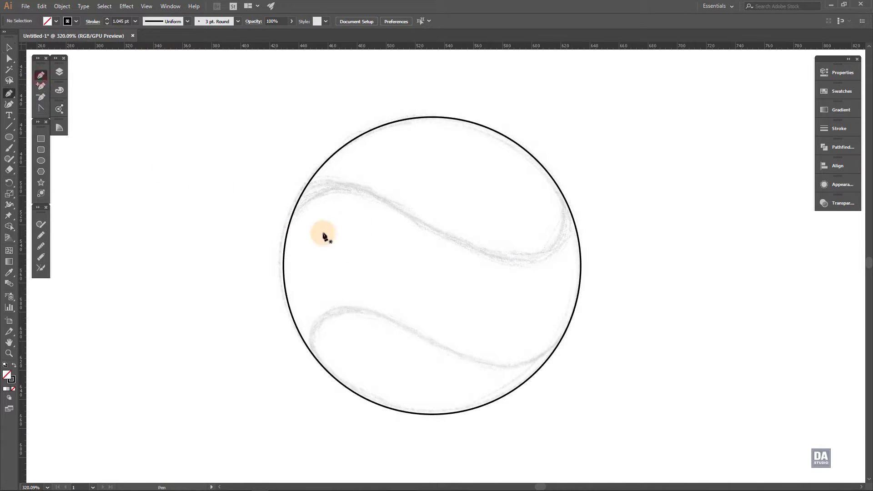
click(286, 220)
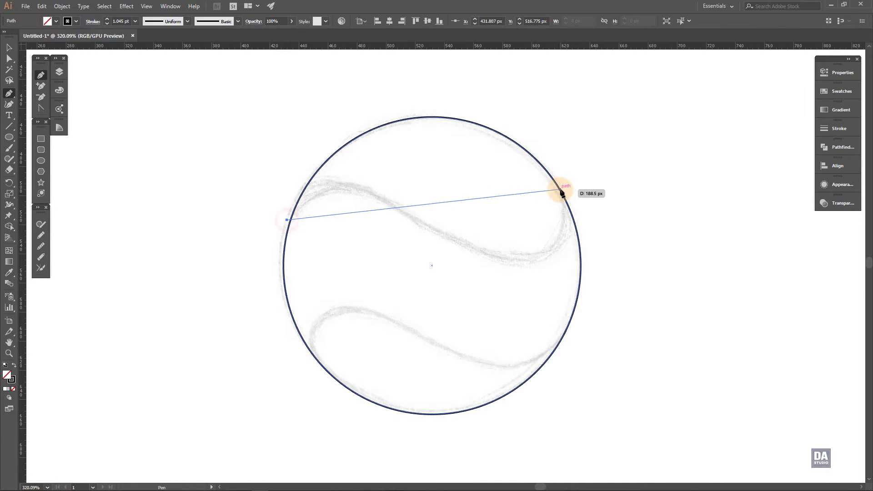
click(562, 194)
drag(332, 215, 332, 187)
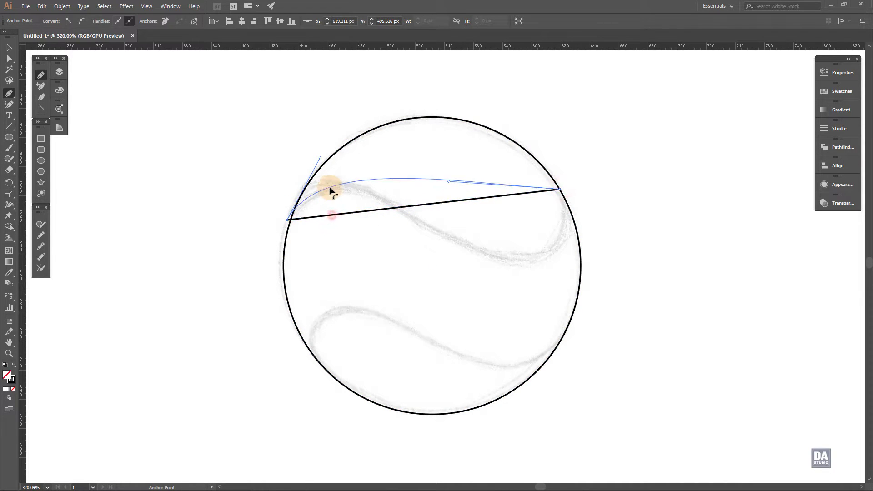
drag(466, 192, 452, 183)
drag(559, 189, 621, 338)
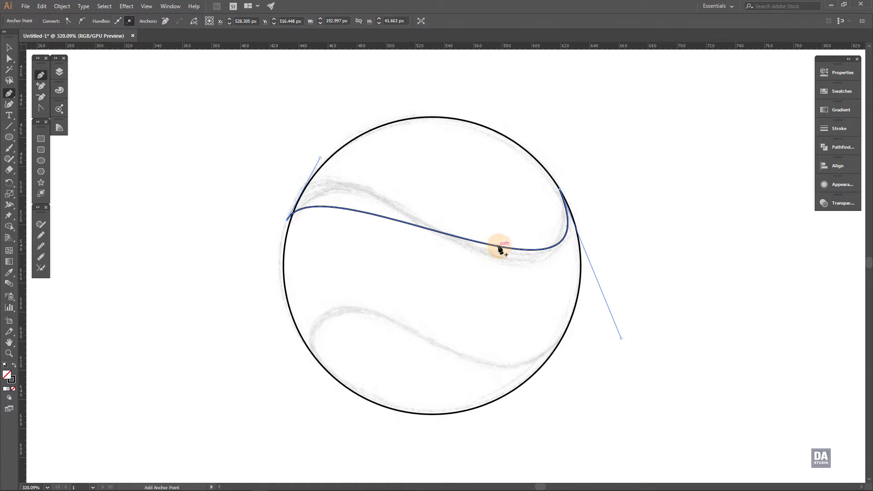
drag(499, 249, 494, 259)
Step: Adjust the seam's anchors and handles with Direct Selection so it follows the sketched S-curve
key(ctrl)
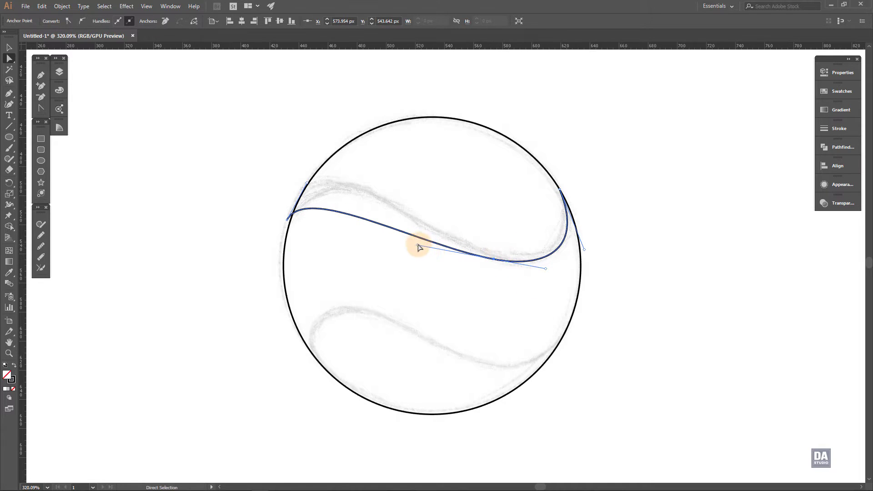
drag(417, 247, 406, 200)
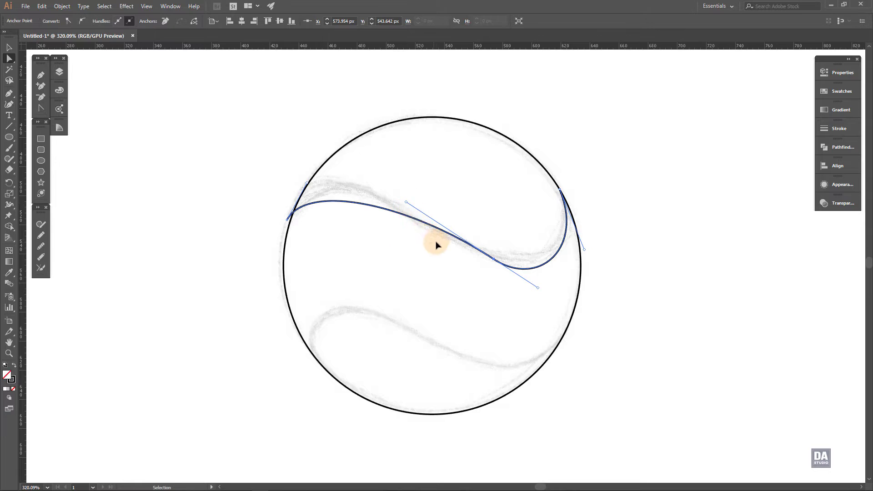
key(ctrl+z)
drag(307, 184, 346, 138)
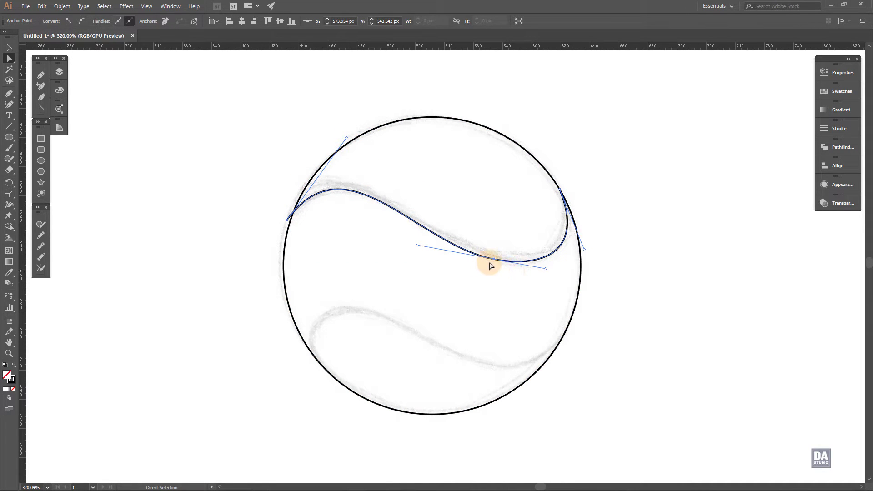
drag(495, 260, 502, 260)
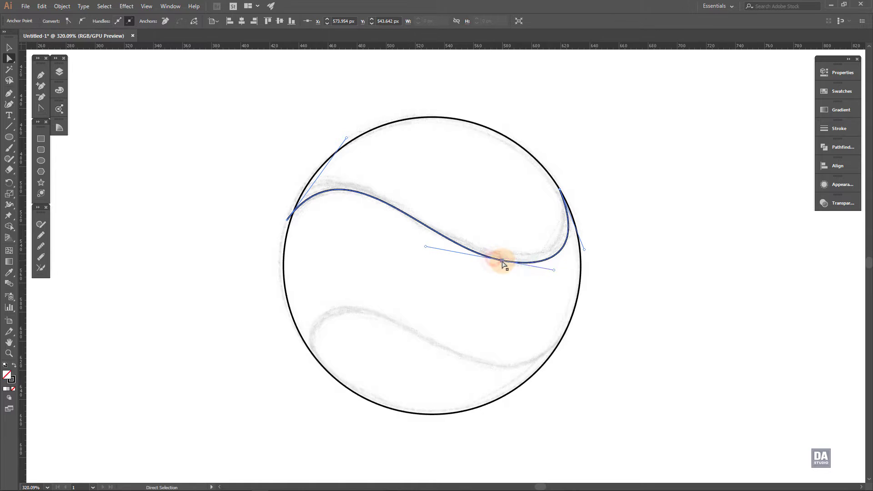
drag(585, 250, 580, 238)
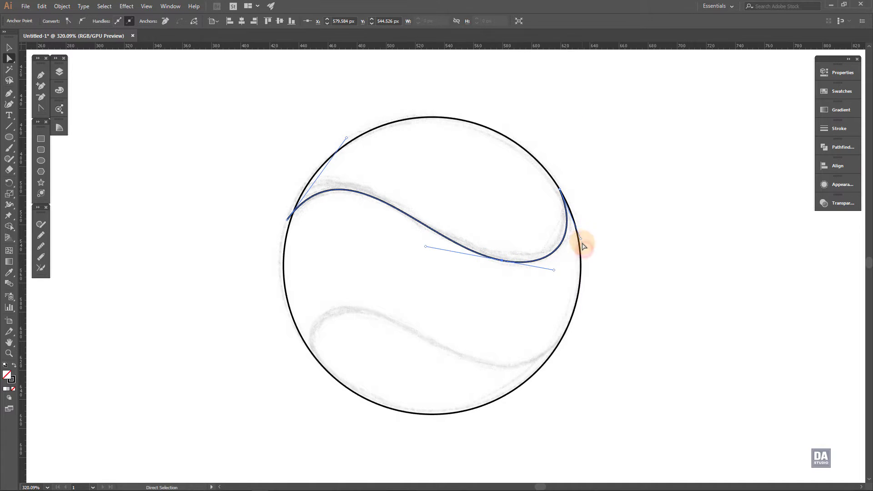
drag(426, 247, 427, 241)
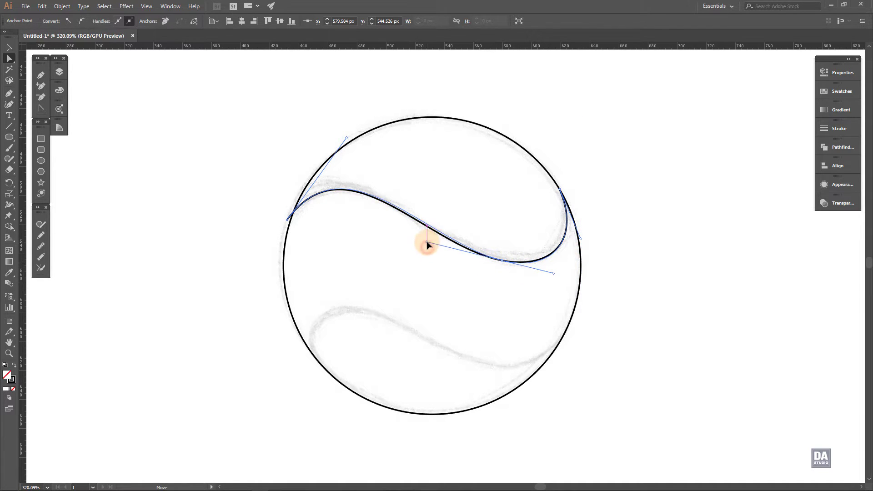
drag(554, 273, 546, 273)
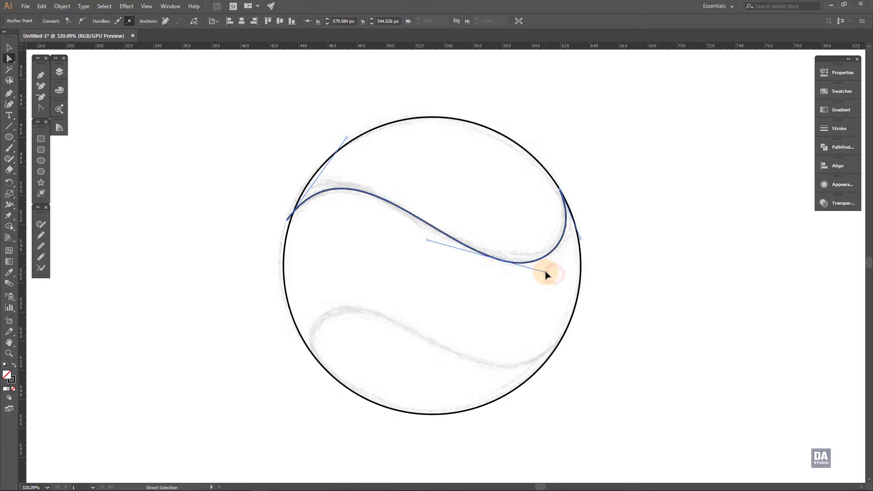
ctrl+click(636, 262)
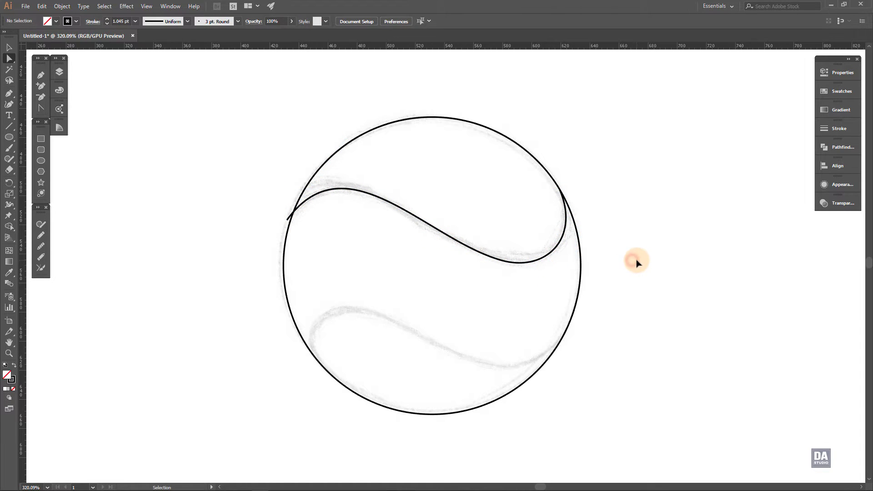
Step: Extend the seam's upper-right end past the circle's edge with the Pen tool
ctrl+click(565, 228)
click(561, 191)
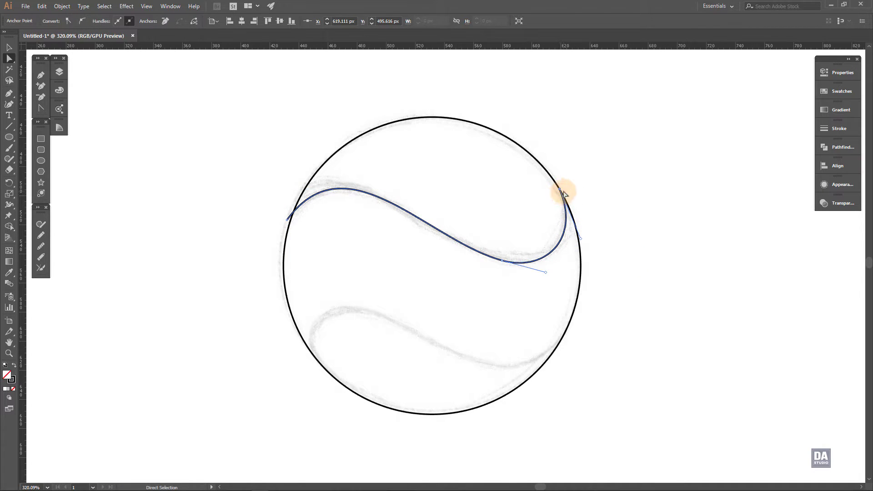
key(p)
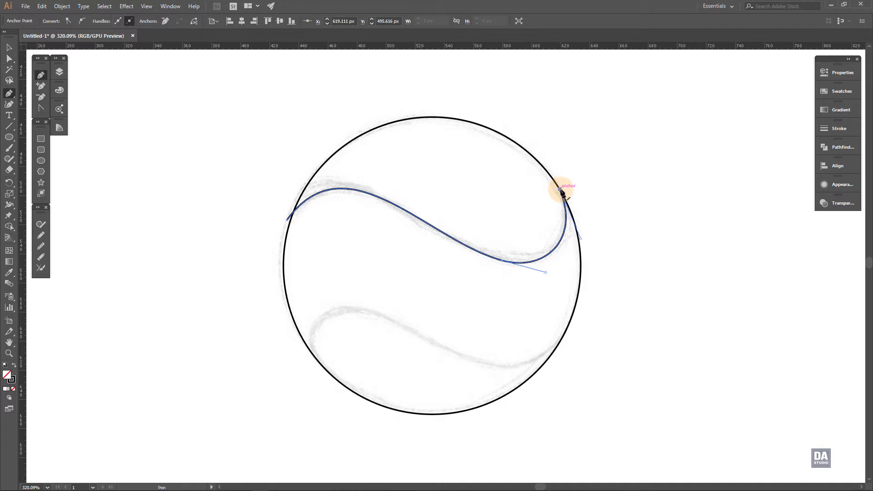
drag(561, 191, 544, 155)
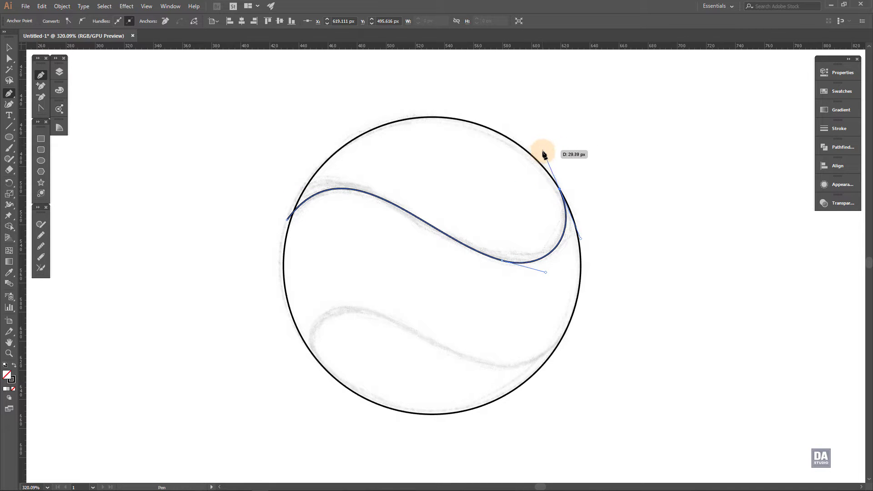
ctrl+click(606, 200)
drag(513, 386, 506, 366)
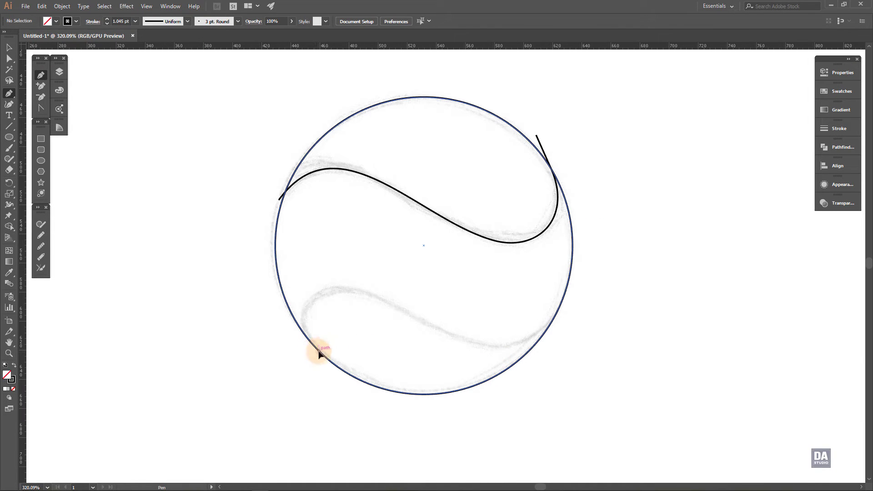
Step: Draw the lower seam curve across the circle's lower part
click(319, 351)
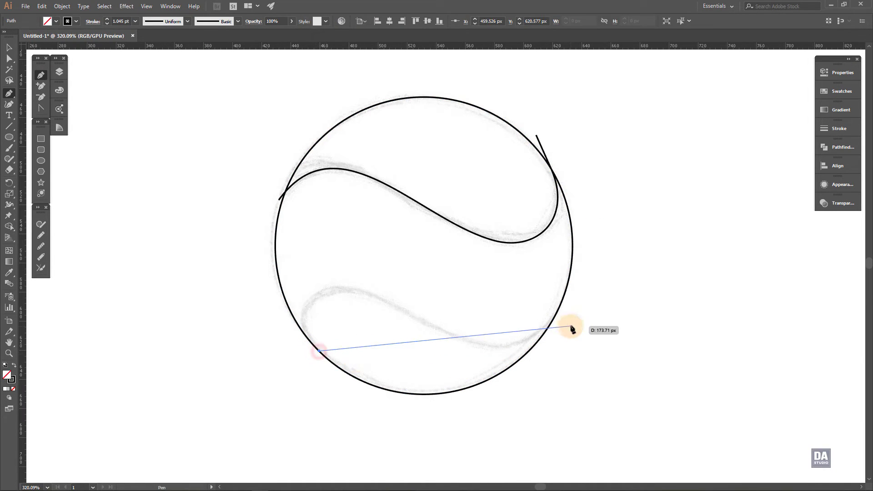
click(560, 305)
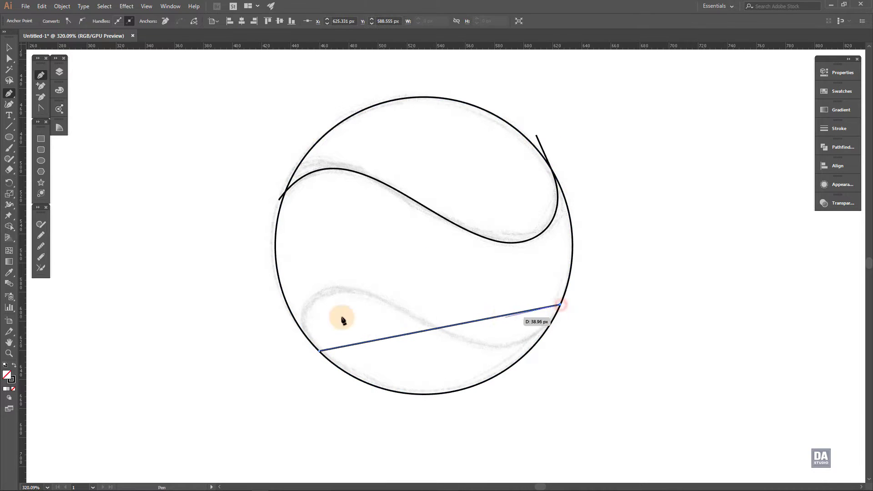
drag(344, 344, 449, 291)
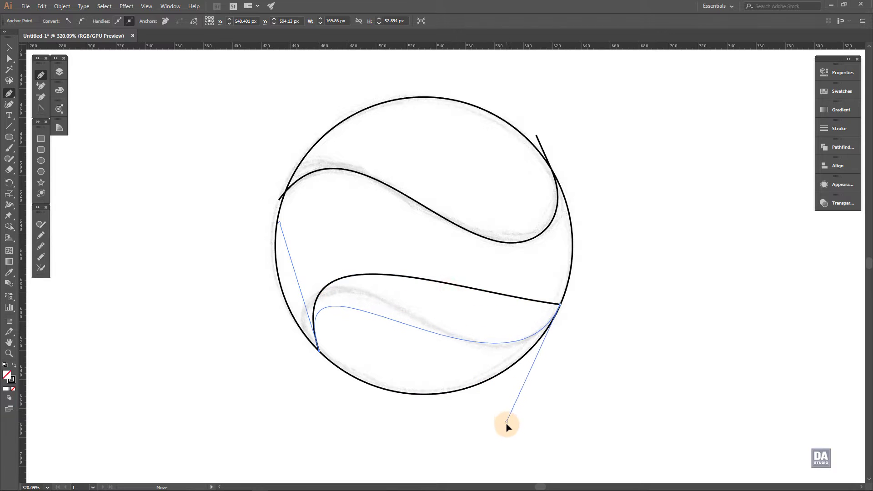
drag(506, 394, 507, 424)
ctrl+click(318, 346)
ctrl+click(348, 313)
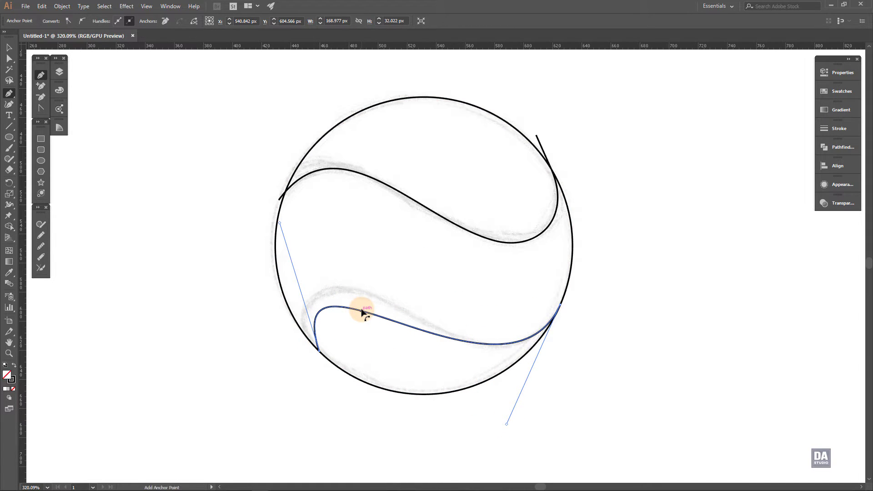
Step: Add an anchor to the lower seam and adjust its handles to follow the sketch
click(362, 312)
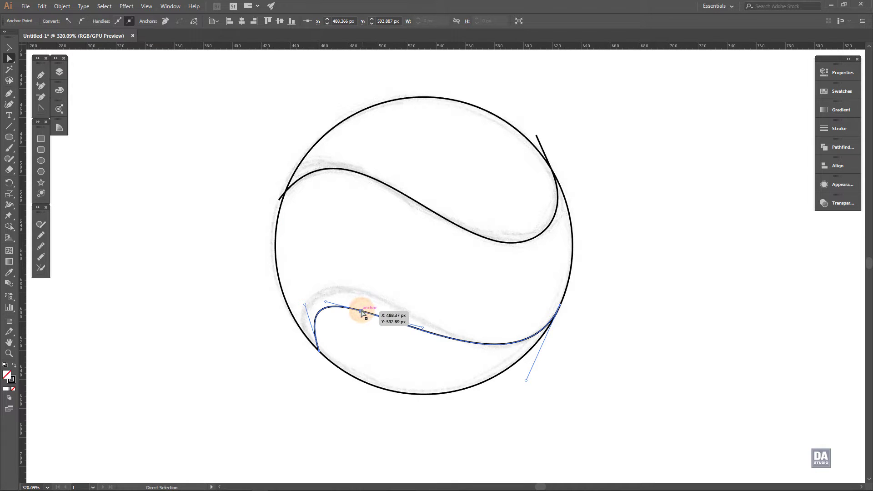
drag(363, 312, 358, 292)
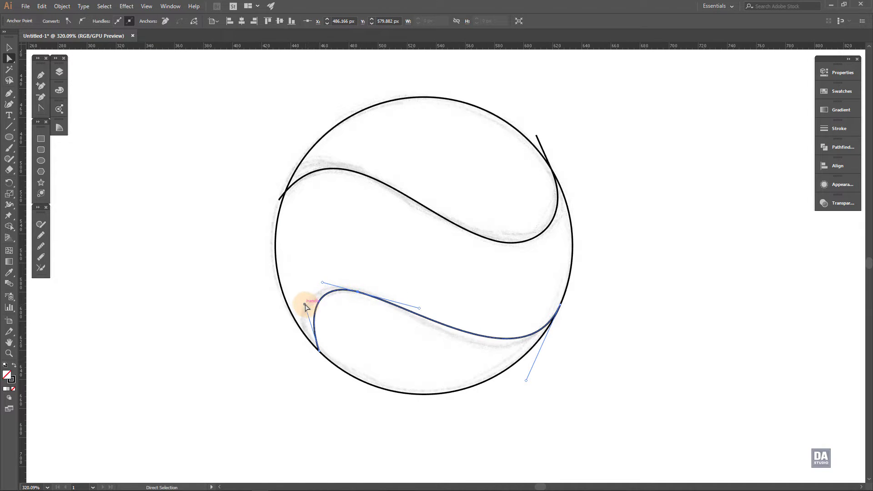
drag(304, 305, 278, 305)
drag(322, 284, 325, 278)
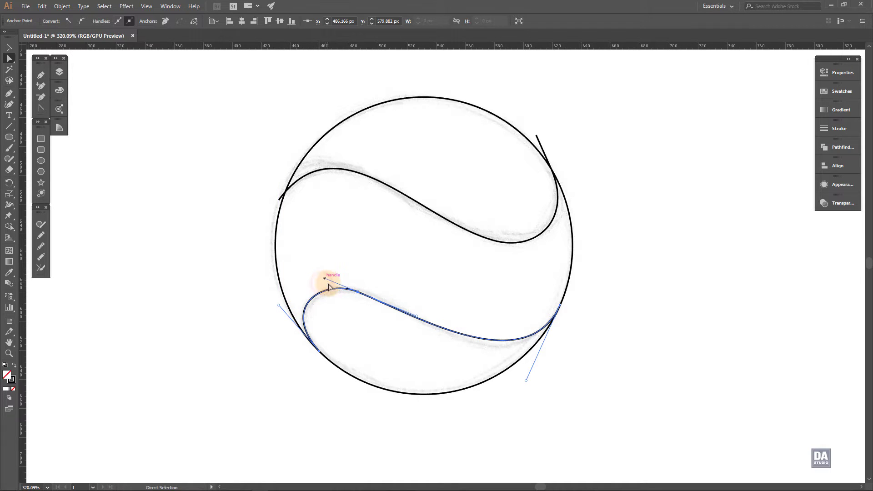
drag(526, 380, 518, 389)
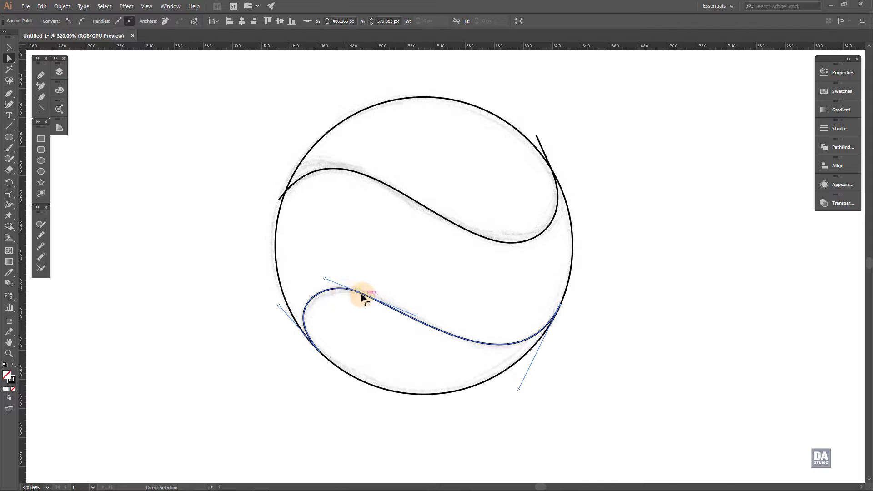
drag(361, 297, 394, 308)
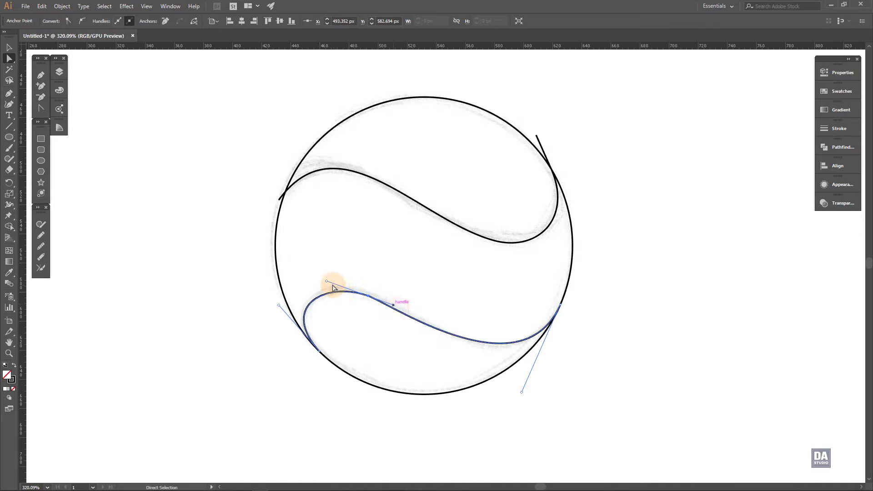
drag(327, 283, 329, 275)
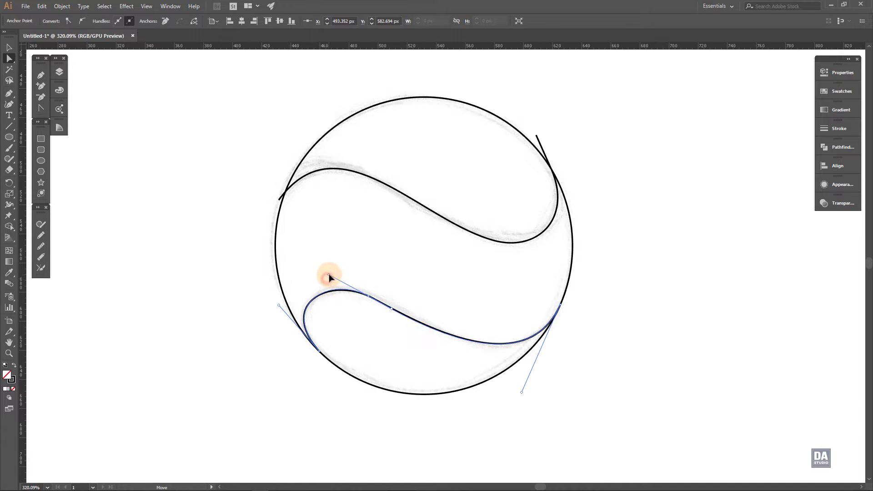
drag(278, 307, 283, 306)
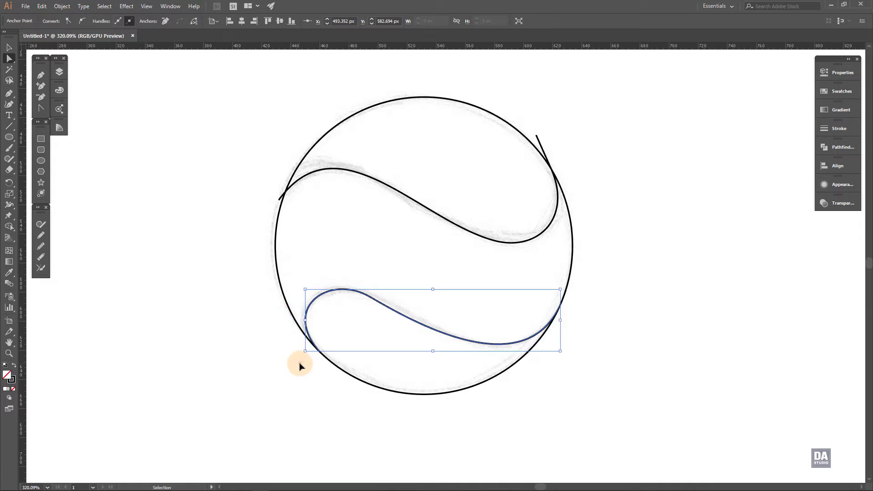
click(299, 364)
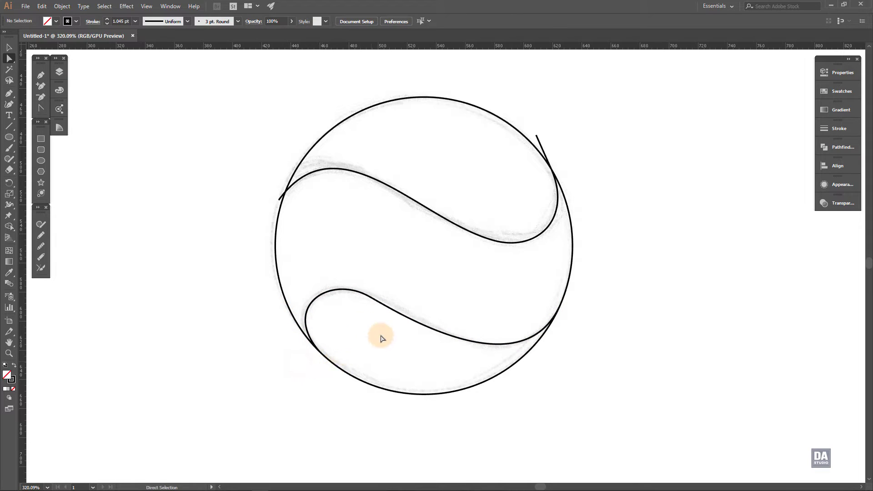
Step: Smooth the lower seam curve with the Smooth tool
click(423, 352)
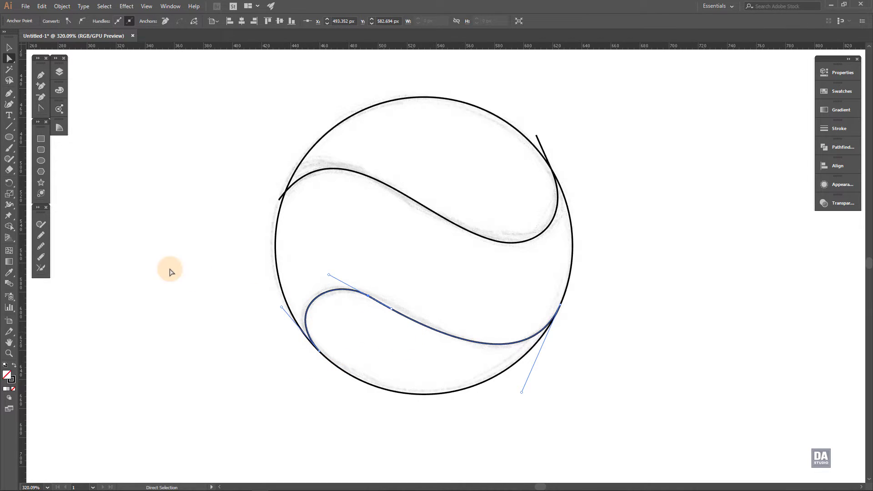
click(41, 247)
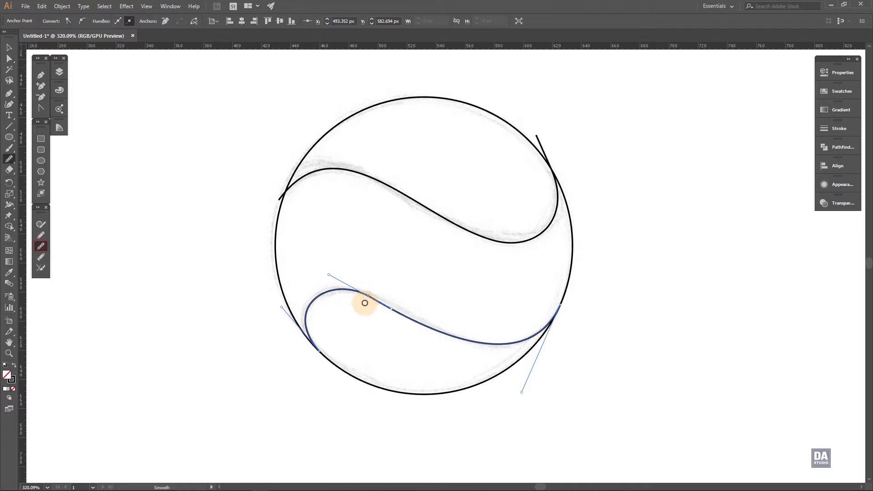
mouse_move(351, 295)
mouse_down()
mouse_move(371, 301)
mouse_move(337, 293)
mouse_move(345, 294)
mouse_move(320, 302)
mouse_move(391, 309)
mouse_up()
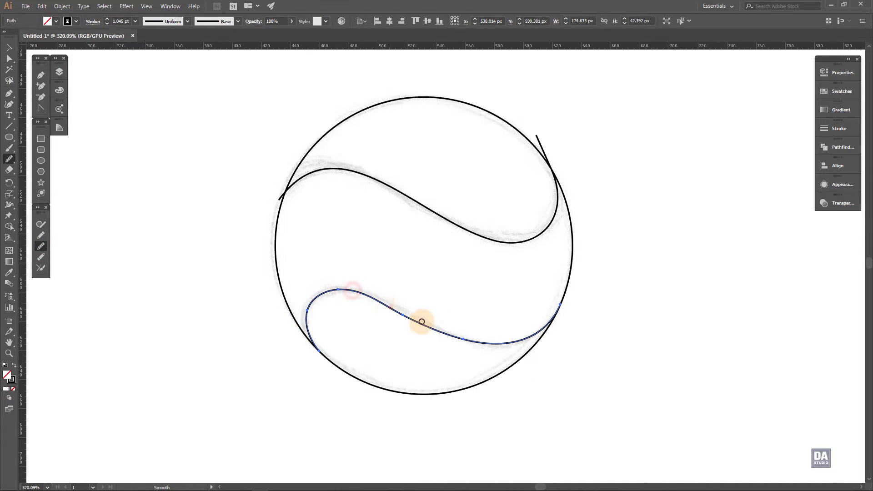
key(ctrl)
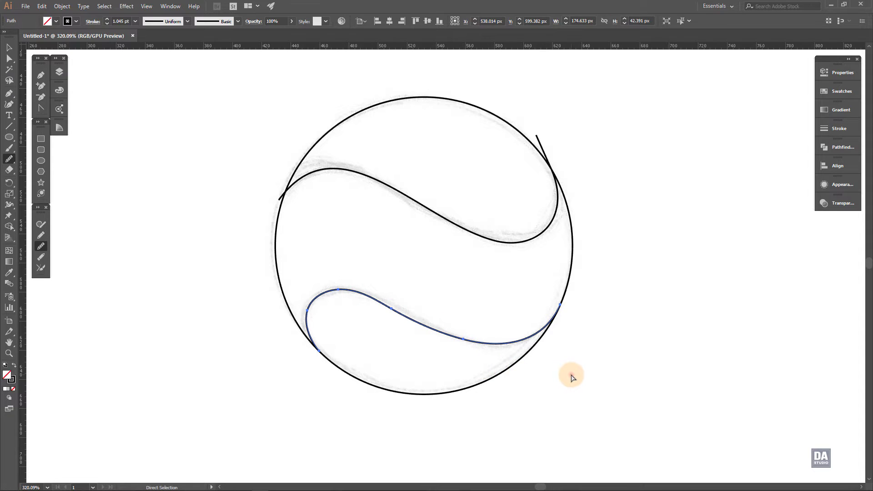
ctrl+click(572, 377)
Step: Place a copy of the outer circle to the right of the ball
alt+scroll(555, 370, down, 1)
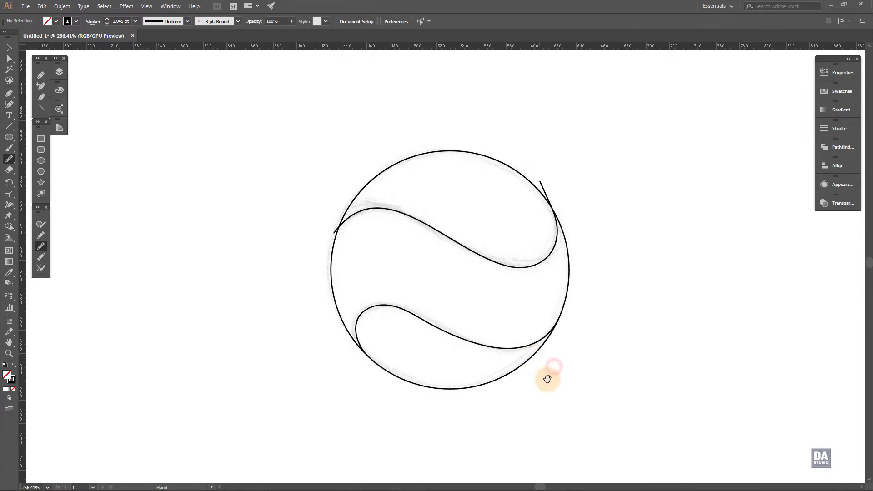
drag(547, 379, 542, 362)
key(v)
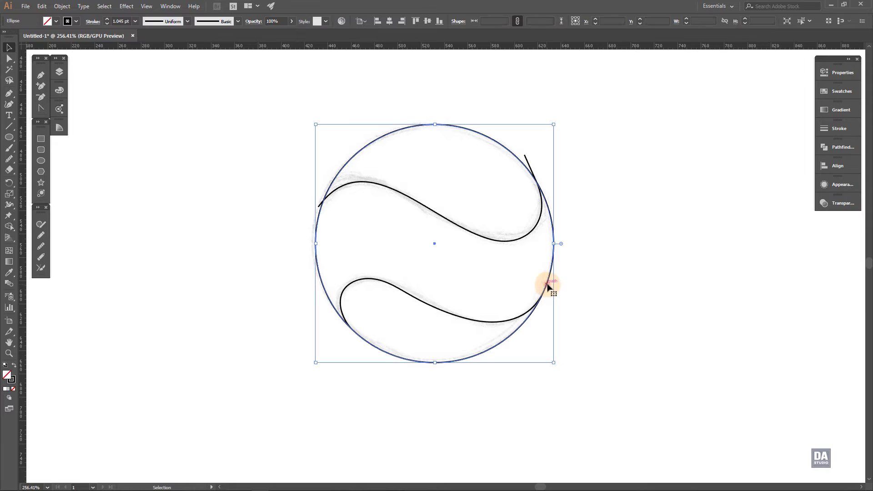
drag(548, 284, 779, 312)
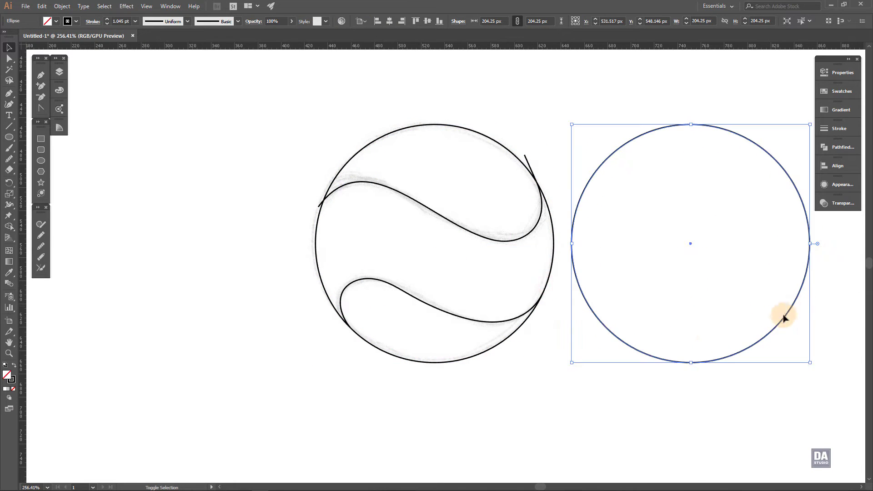
Step: Use Shape Builder to fill the ball's top region dark brown and its lower region lighter brown
drag(250, 148, 482, 382)
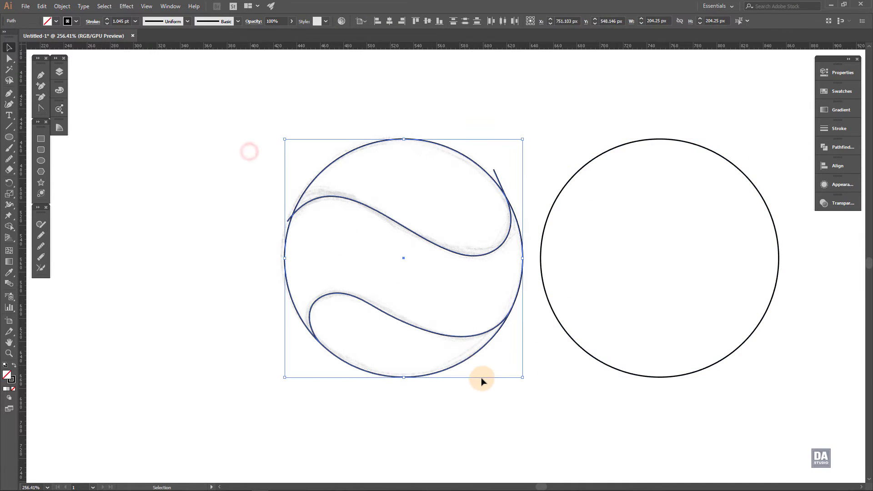
click(10, 228)
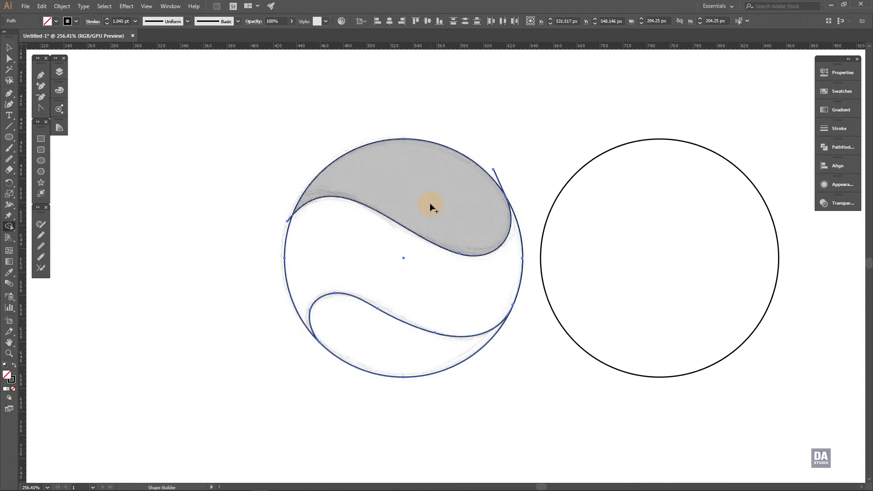
click(55, 21)
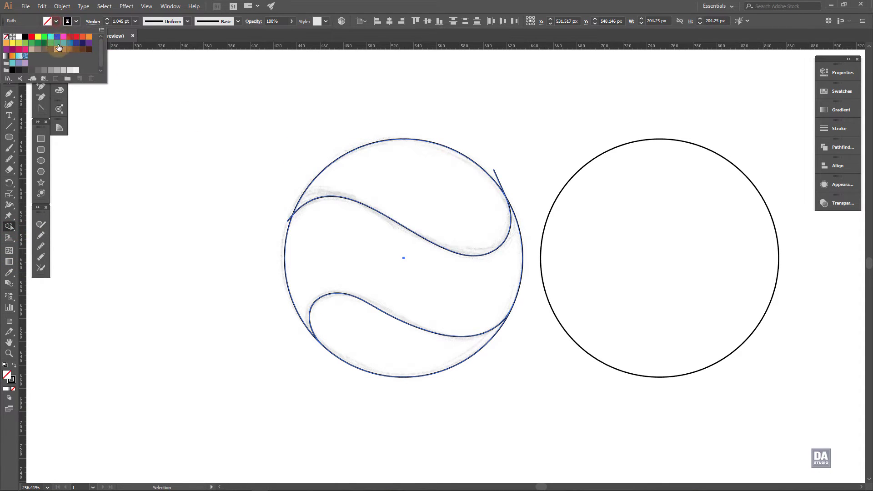
click(50, 50)
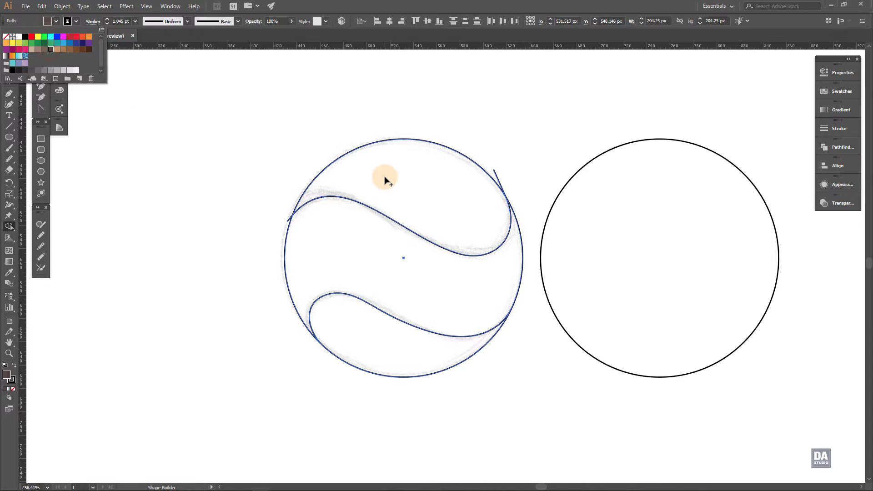
click(406, 187)
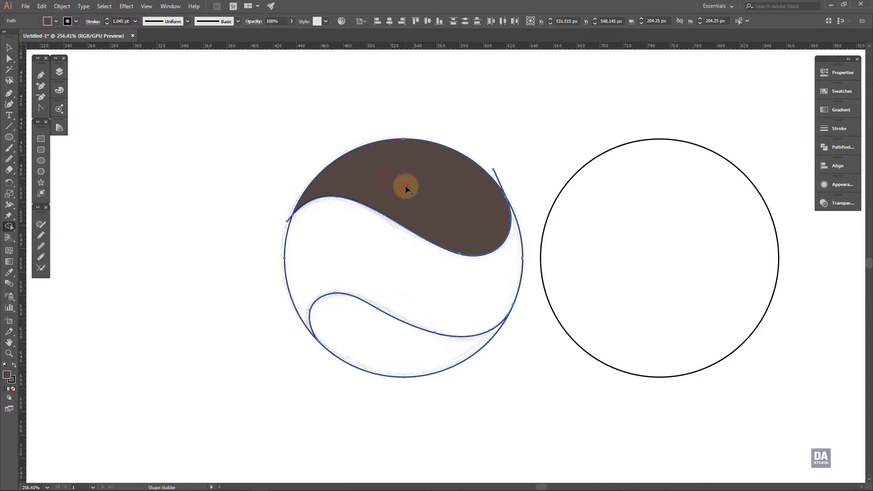
click(410, 357)
click(410, 357)
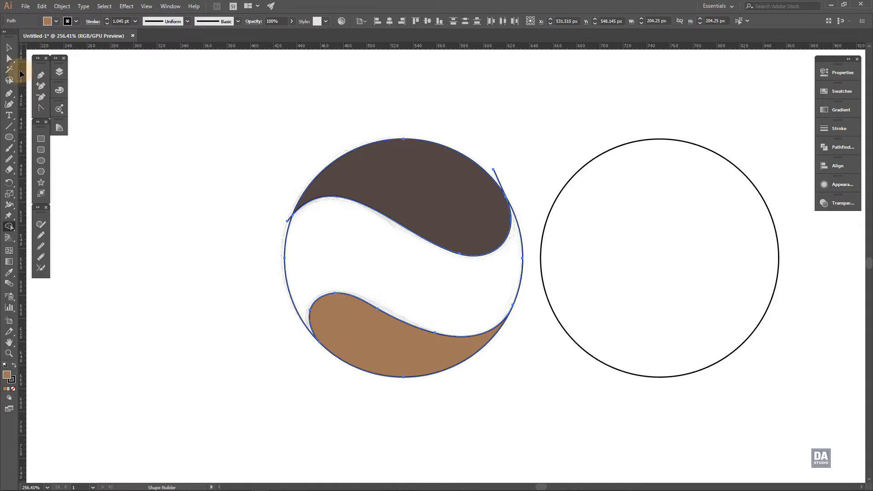
click(8, 47)
shift+click(440, 206)
shift+click(415, 356)
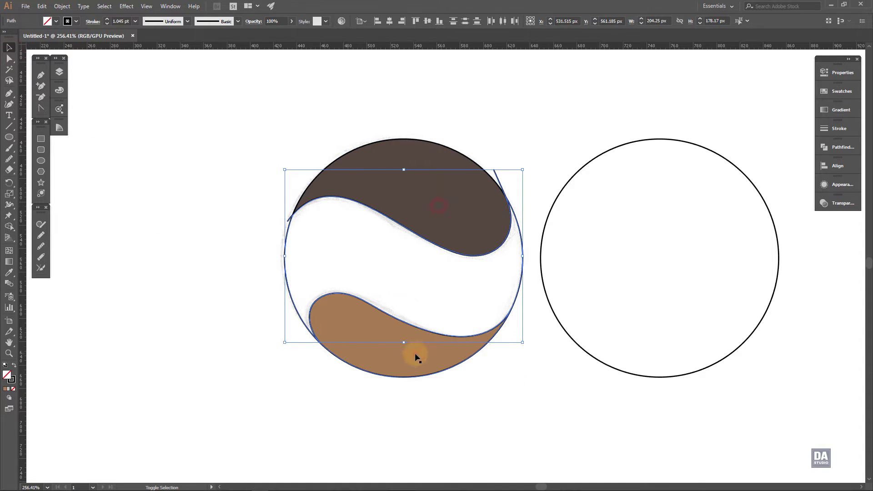
shift+click(290, 320)
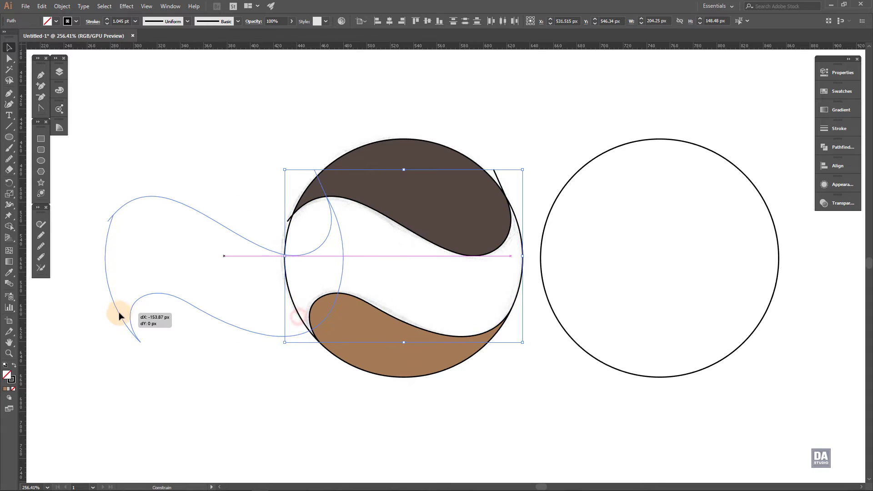
drag(294, 319, 114, 320)
click(227, 369)
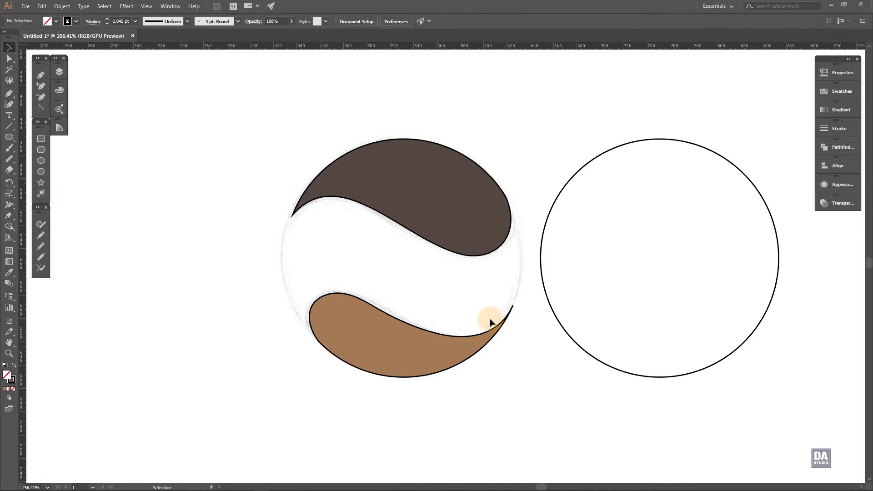
click(576, 344)
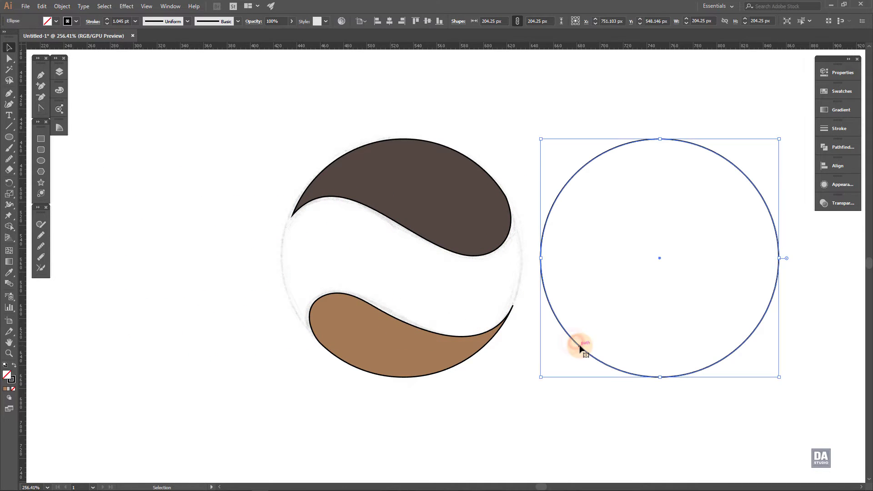
drag(580, 348, 322, 341)
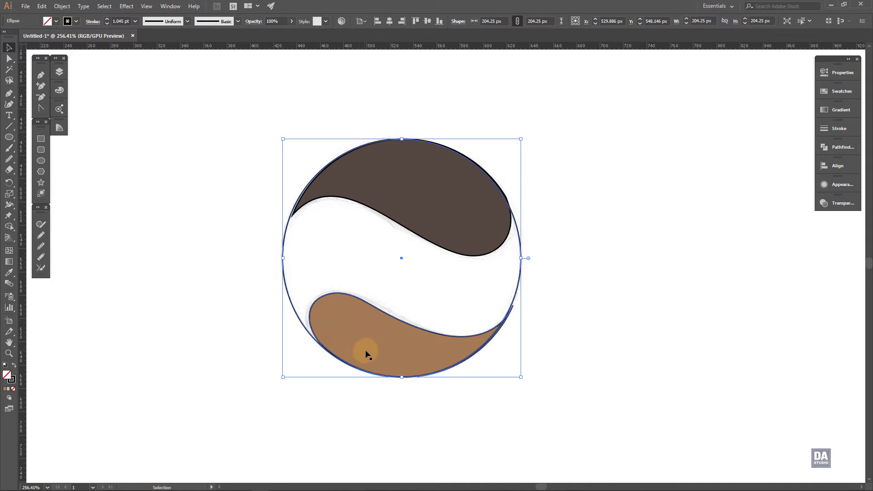
click(478, 259)
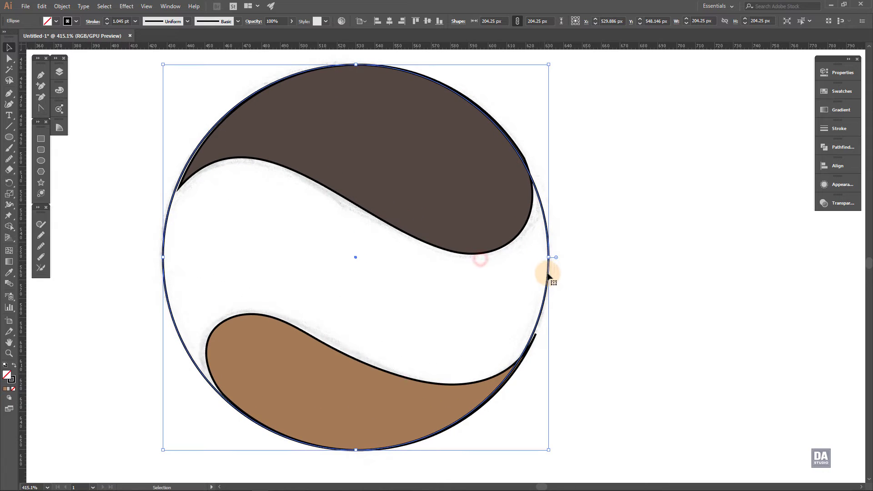
drag(550, 275, 553, 276)
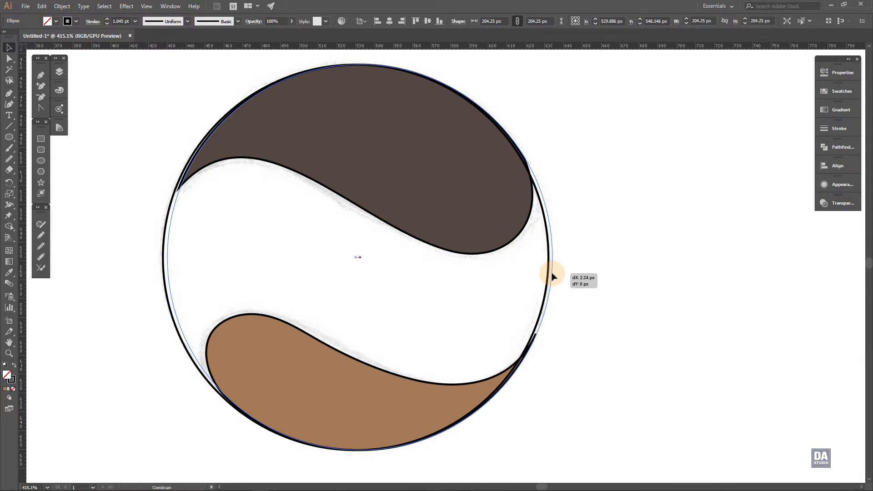
drag(553, 276, 553, 276)
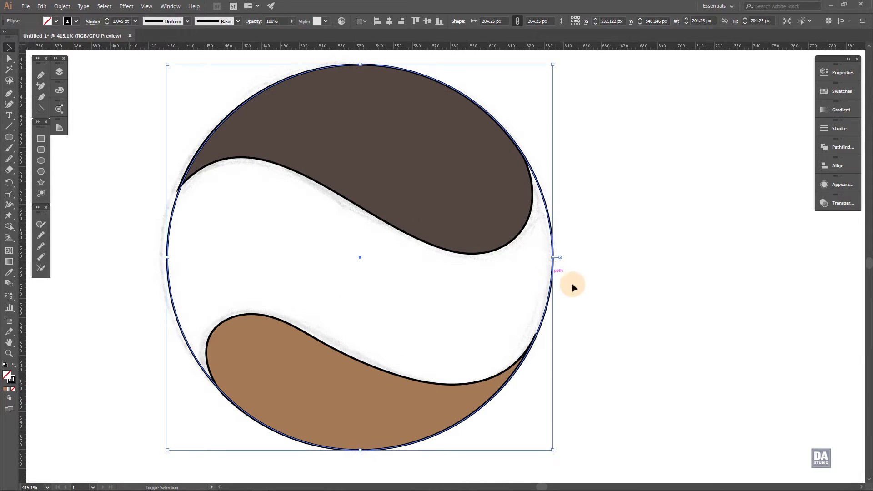
key(Left)
click(603, 293)
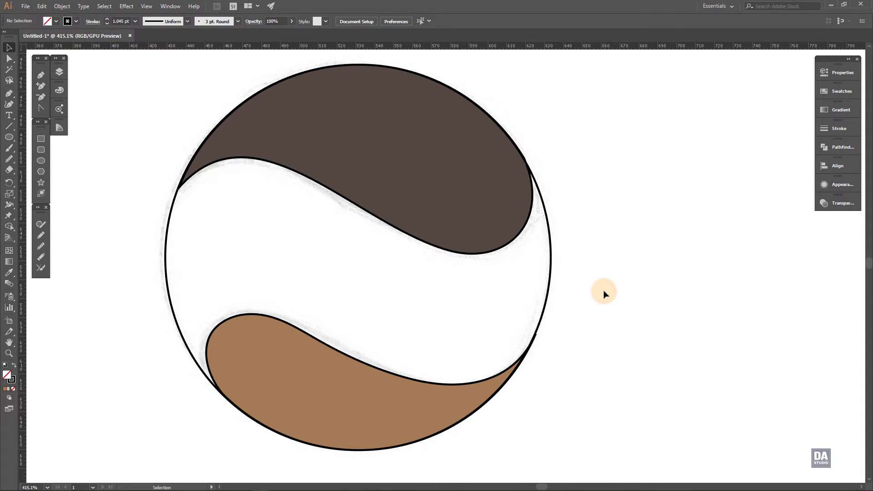
scroll(534, 272, down, 3)
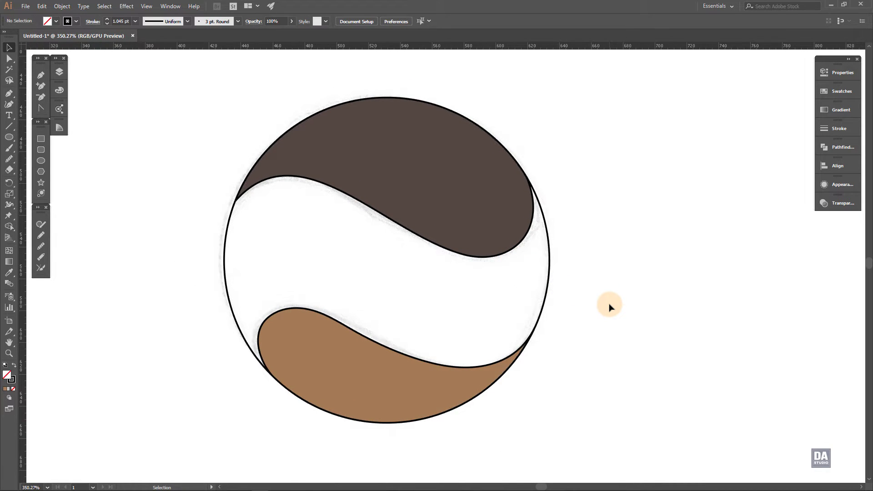
Step: Duplicate the two-tone circle to the right
scroll(442, 279, down, 3)
scroll(429, 302, right, 3)
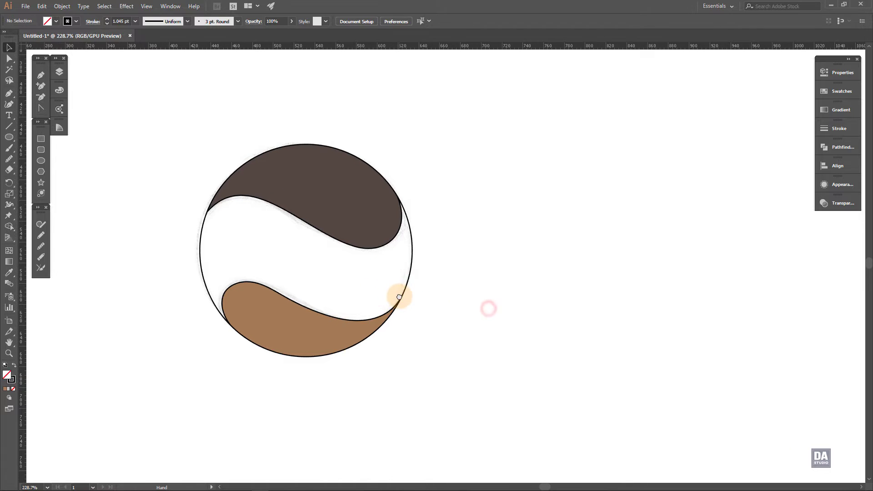
drag(468, 148, 178, 410)
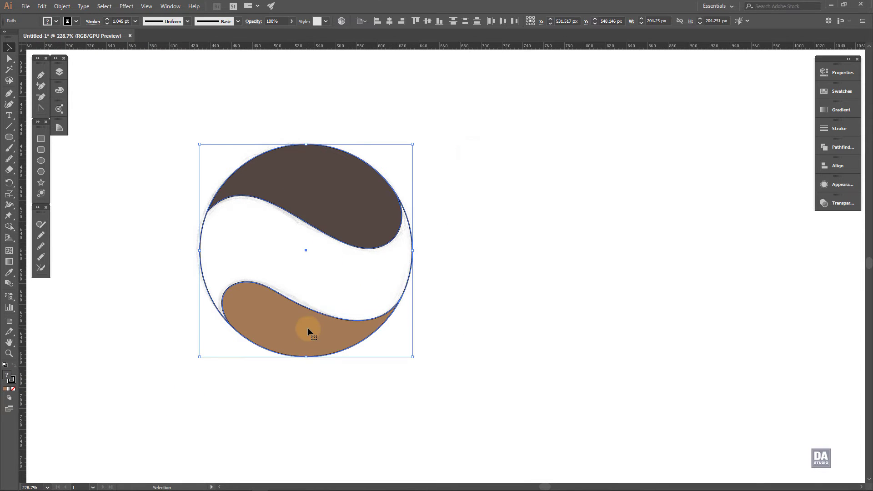
drag(308, 329, 565, 332)
click(695, 380)
ctrl+click(663, 248)
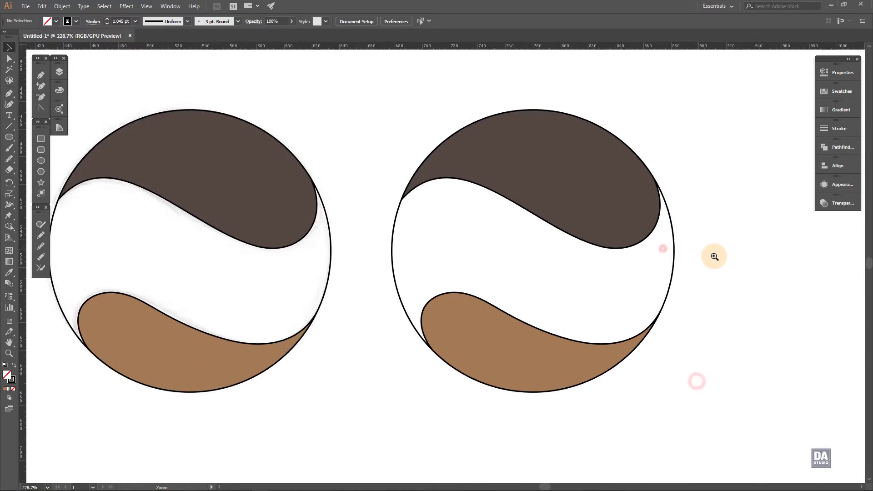
scroll(595, 249, up, 3)
Step: Apply a 10 px Offset Path with Miter joins to the copy's two brown shapes
click(530, 219)
shift+click(462, 351)
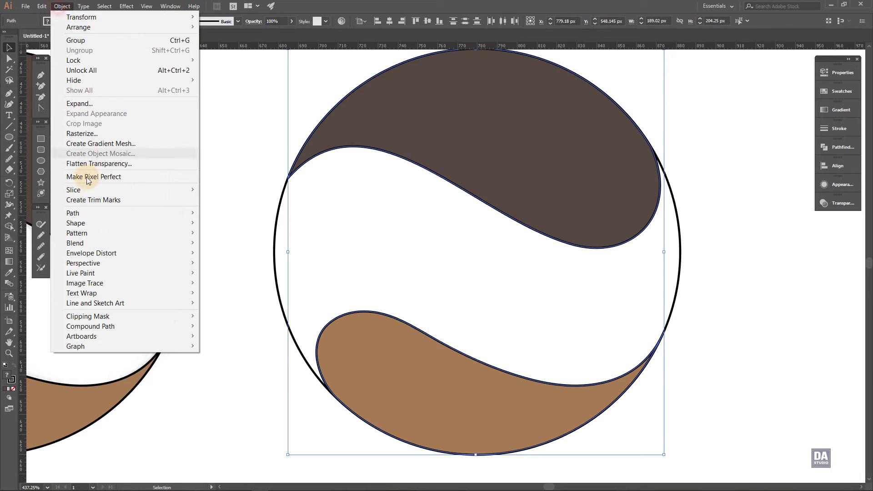
mouse_move(73, 213)
click(249, 246)
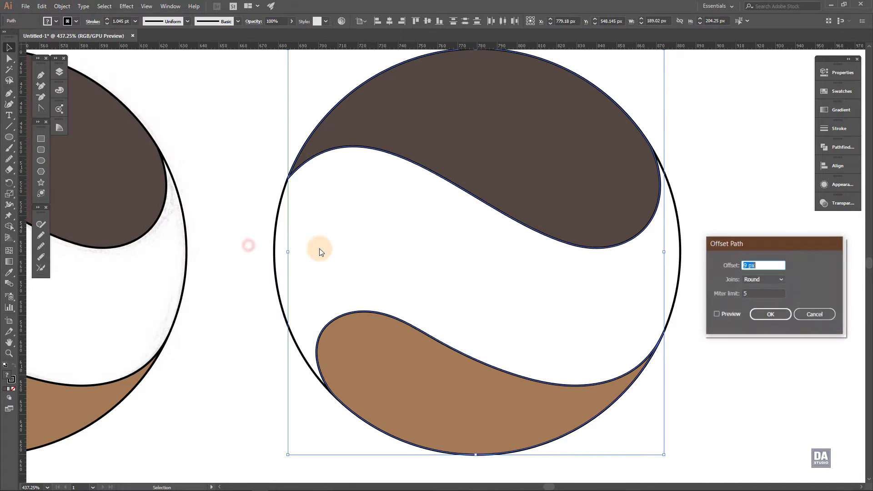
click(757, 281)
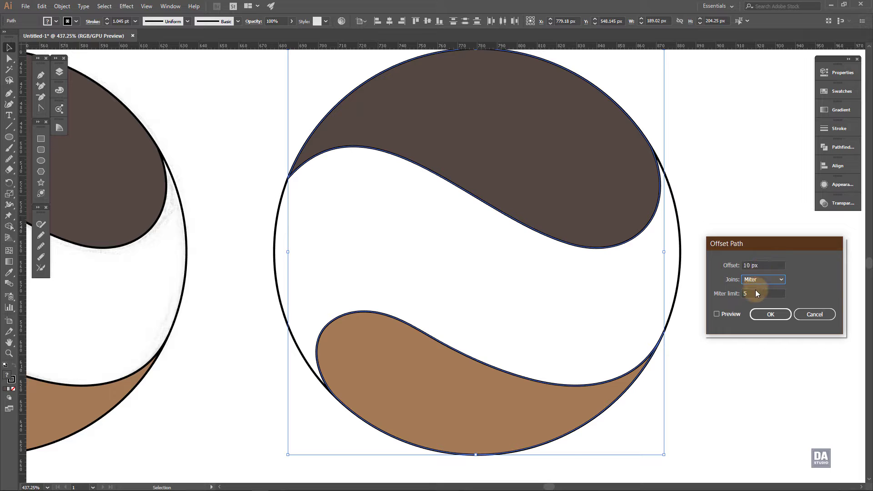
click(735, 314)
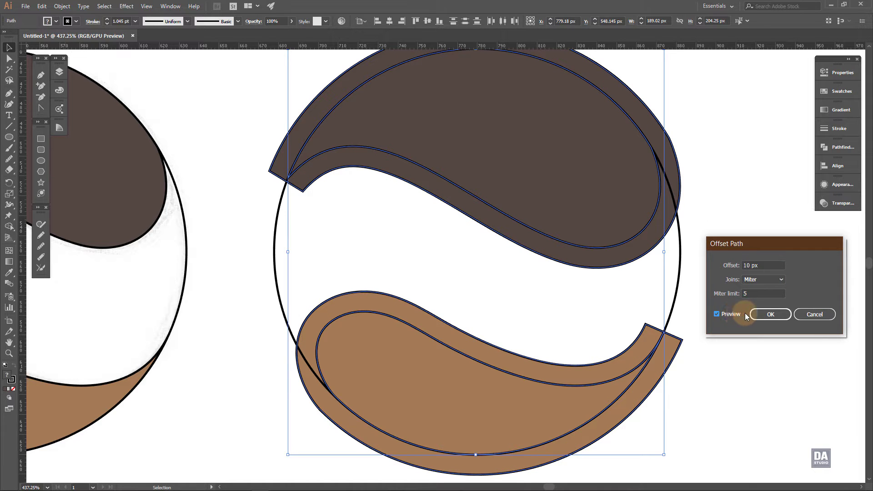
click(773, 318)
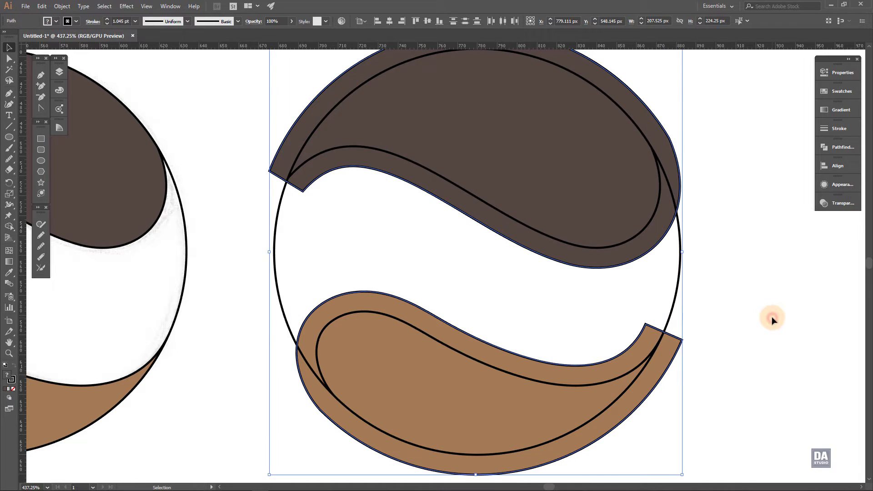
click(716, 265)
Step: Trim the copy's offset shapes with Shape Builder into two thin swoosh bands
drag(671, 251, 535, 207)
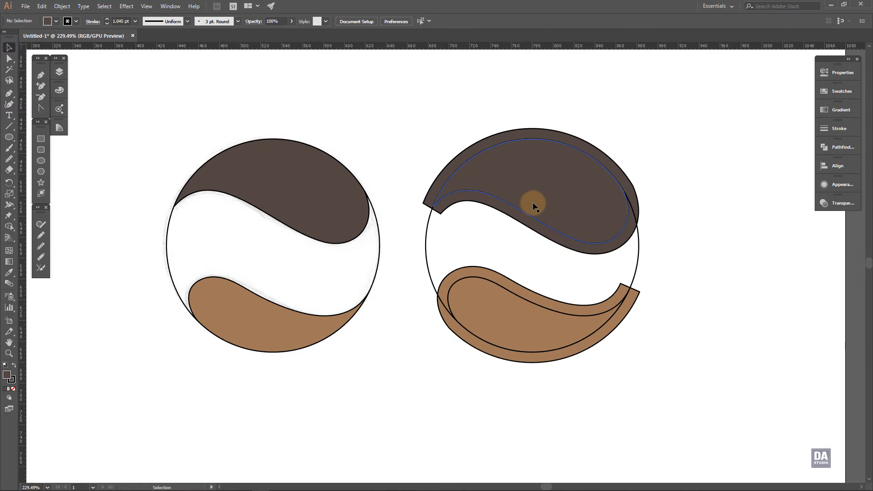
click(530, 205)
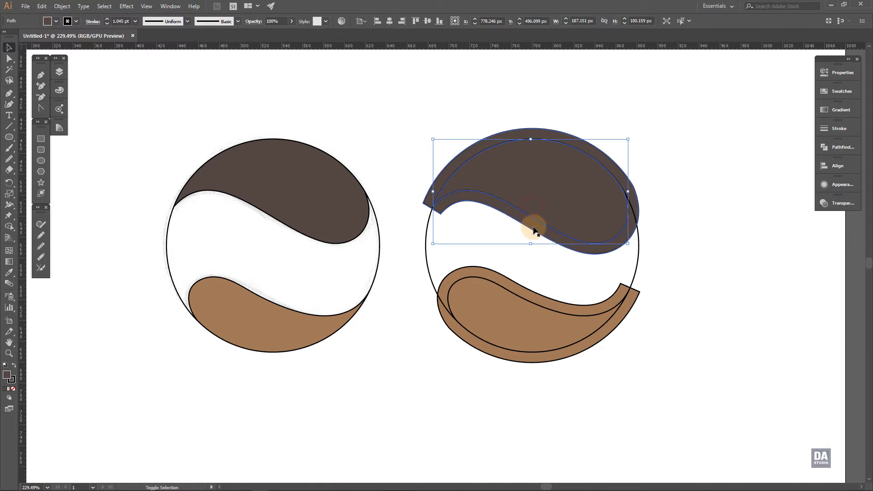
drag(678, 190, 462, 340)
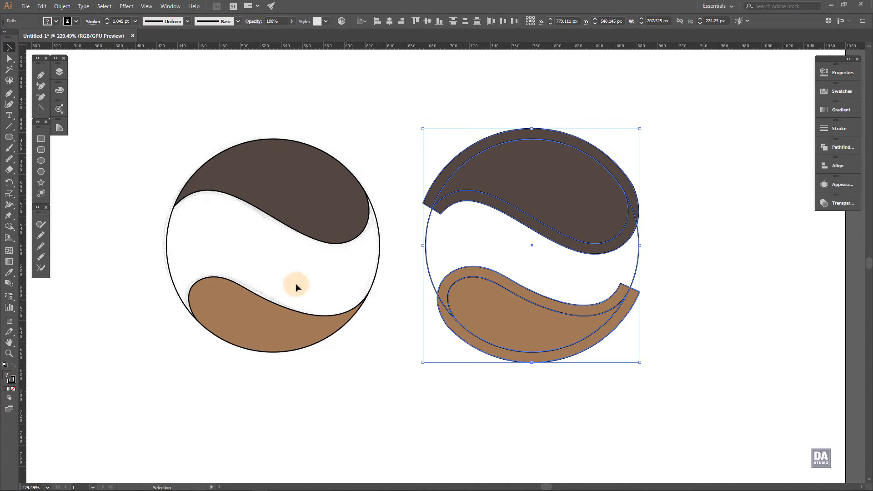
click(10, 228)
drag(644, 165, 585, 197)
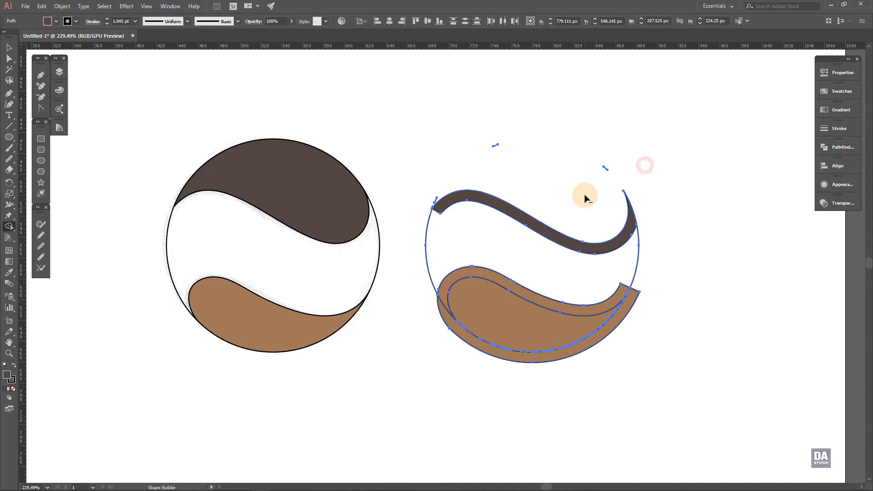
mouse_move(622, 360)
mouse_down()
mouse_move(568, 342)
mouse_move(624, 312)
mouse_up()
drag(668, 257, 581, 253)
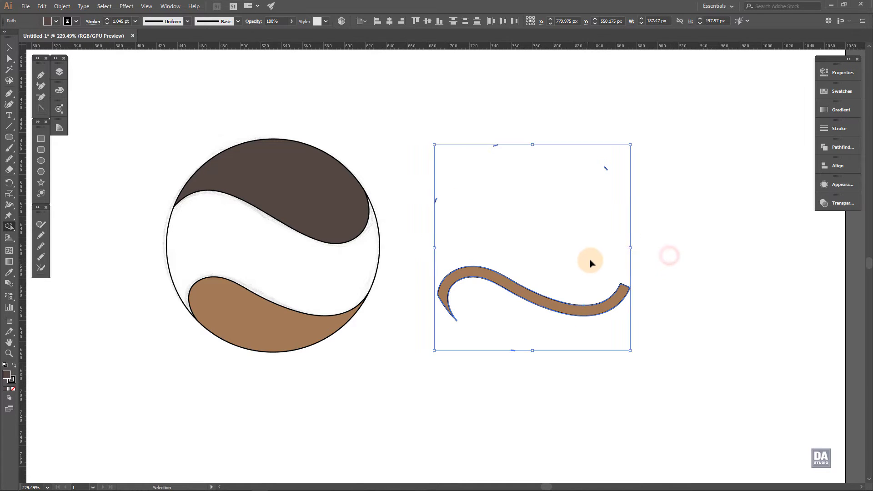
key(ctrl+z)
key(shift+m)
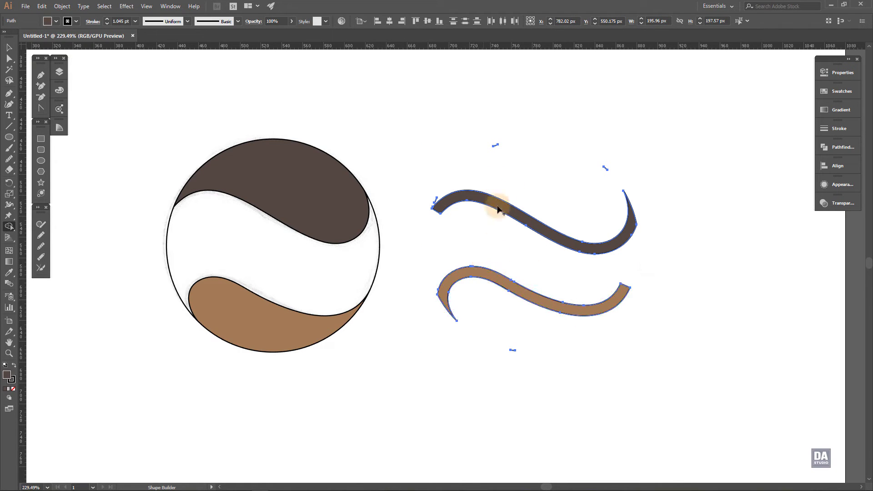
Step: Copy the two swooshes left onto the matching shapes of the original circle
click(9, 47)
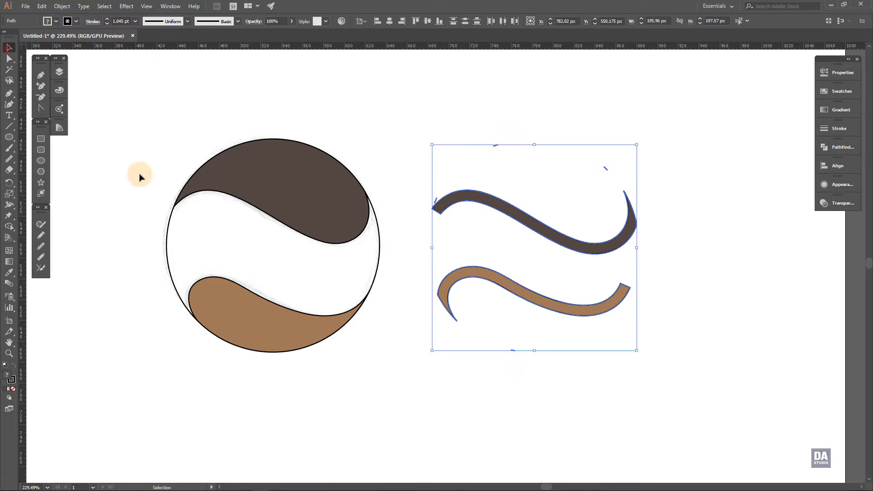
click(581, 250)
shift+click(586, 313)
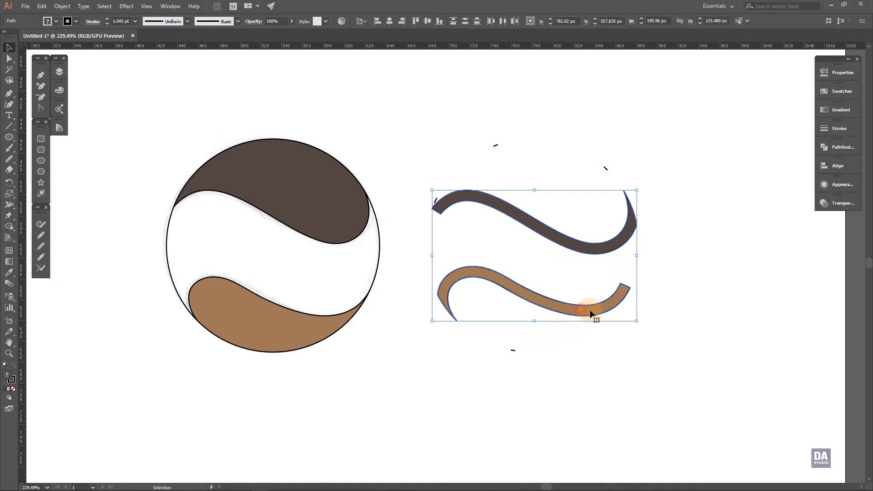
drag(593, 314, 338, 304)
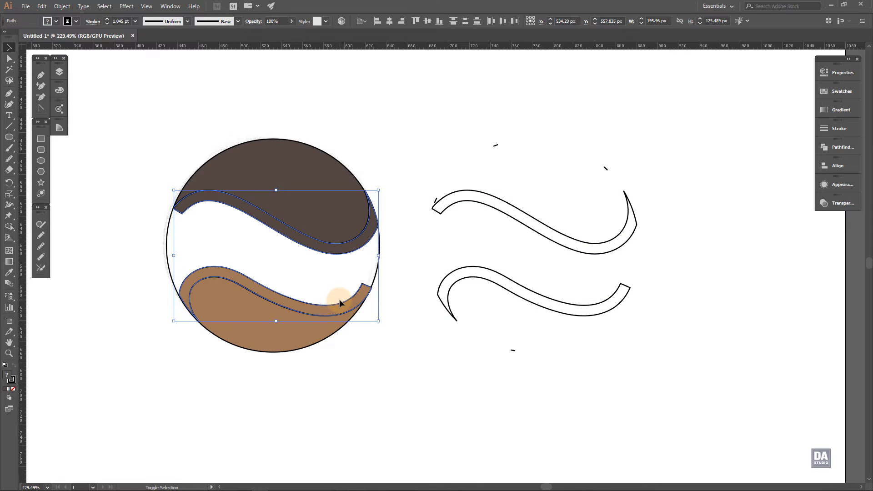
Step: Delete the leftover swoosh copies on the right and check the swooshes on the ball
click(405, 324)
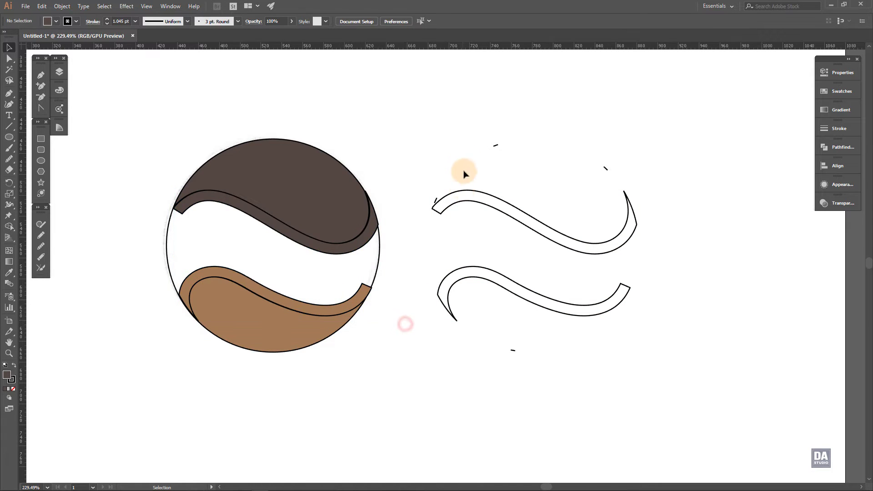
drag(407, 100, 675, 389)
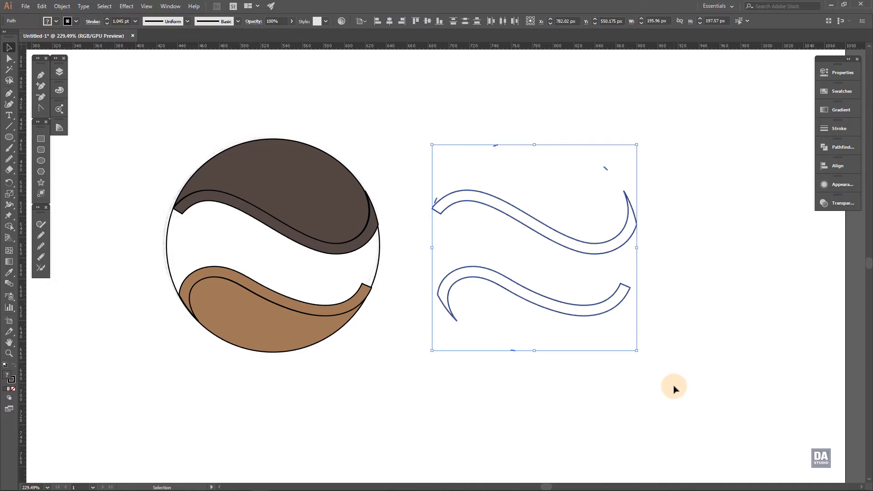
key(Delete)
scroll(236, 189, up, 5)
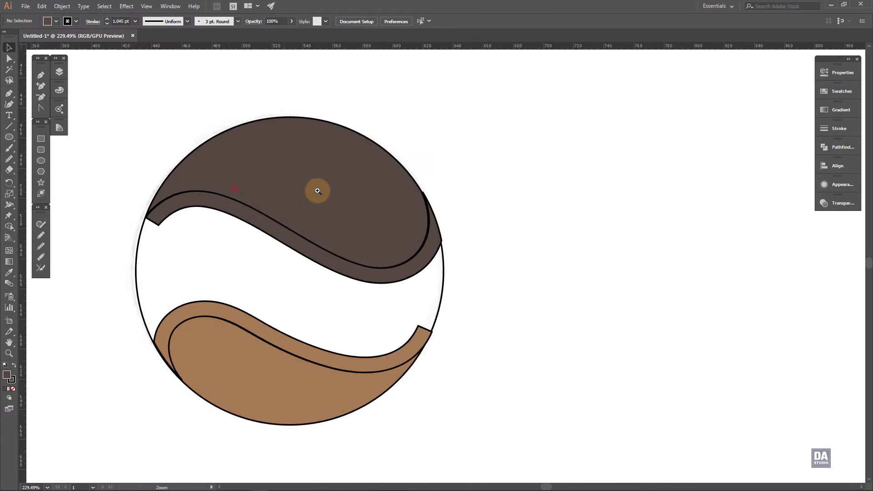
drag(289, 289, 374, 203)
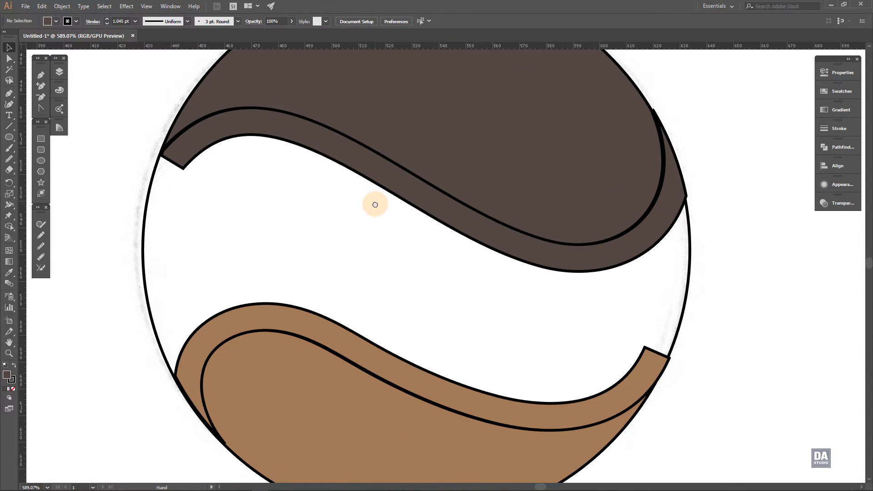
click(555, 259)
shift+click(589, 401)
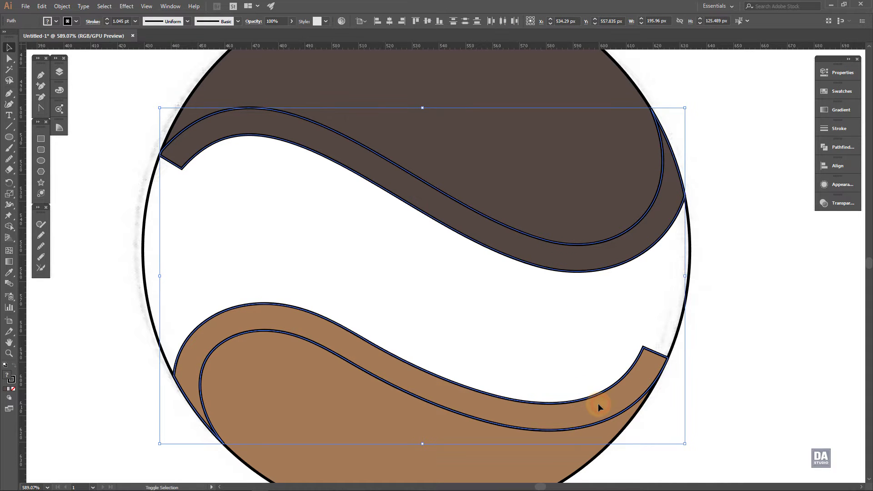
click(723, 383)
scroll(591, 318, down, 2)
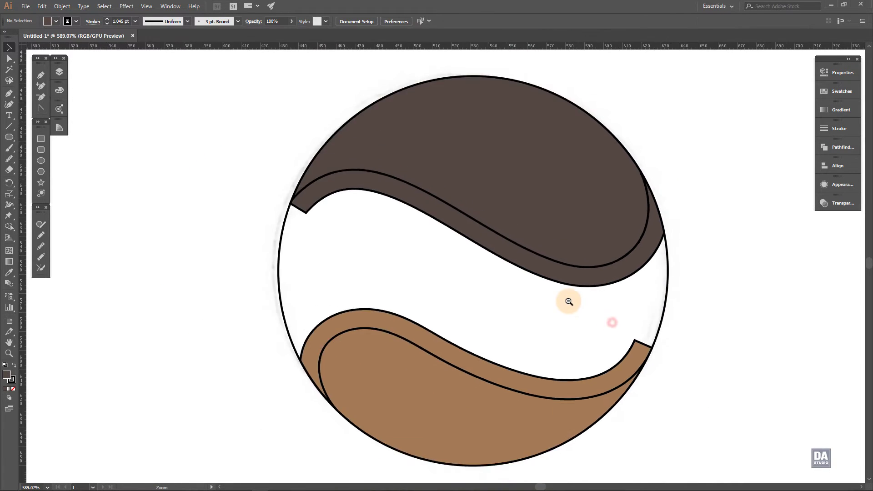
Step: Give the top swoosh a light tan fill
drag(585, 314, 452, 294)
click(304, 201)
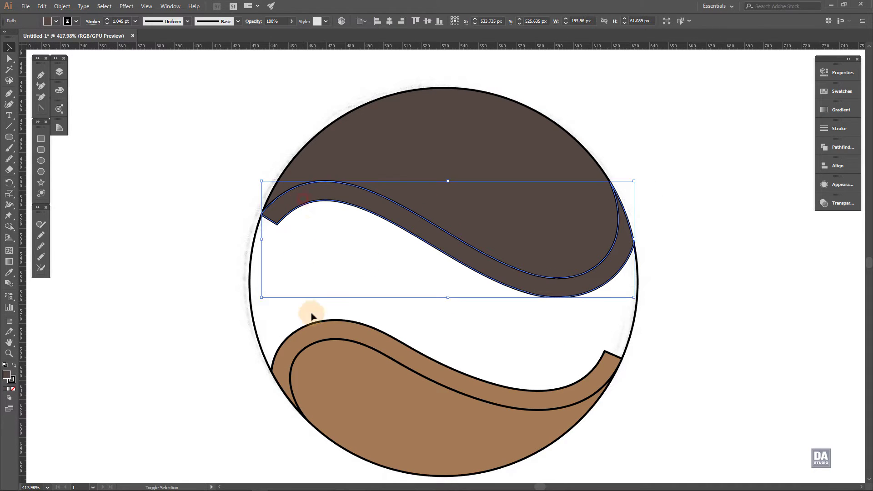
click(60, 21)
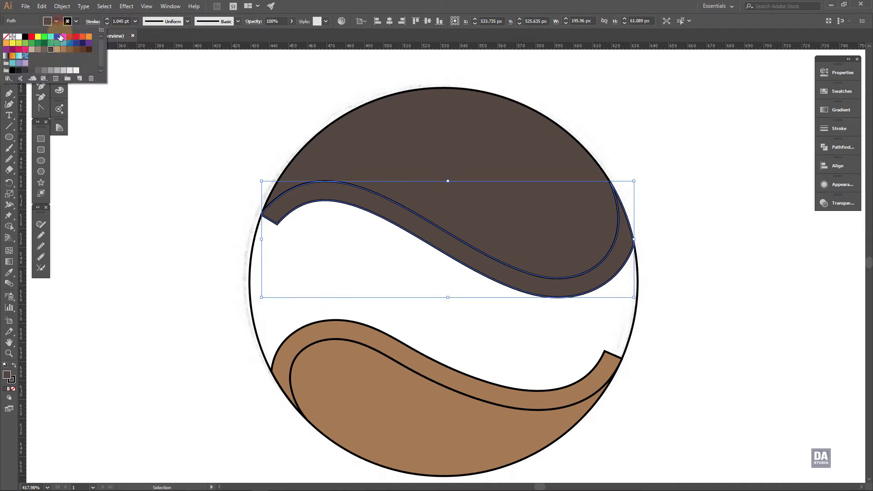
click(57, 49)
click(180, 200)
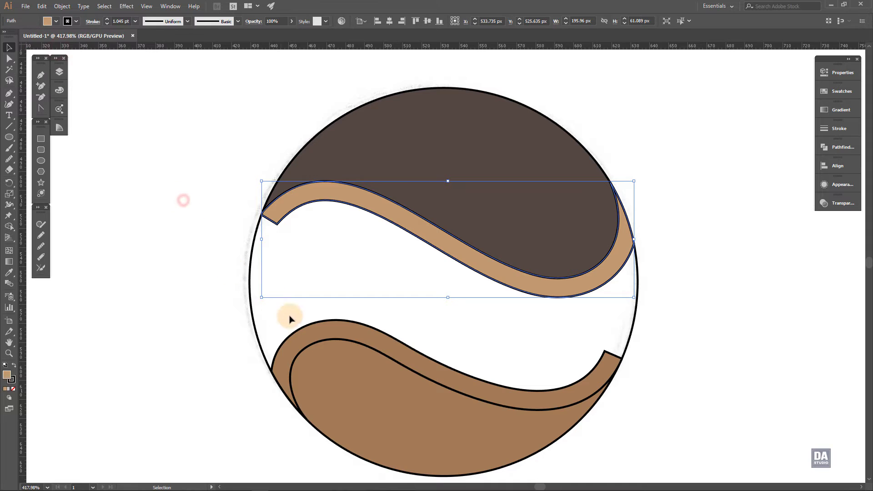
Step: Fill the bottom swoosh dark brown
click(298, 331)
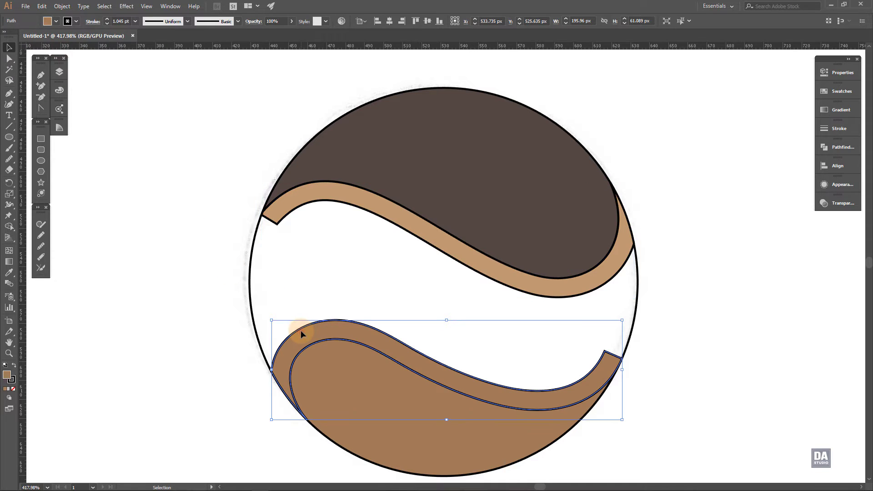
click(56, 21)
click(51, 53)
click(152, 229)
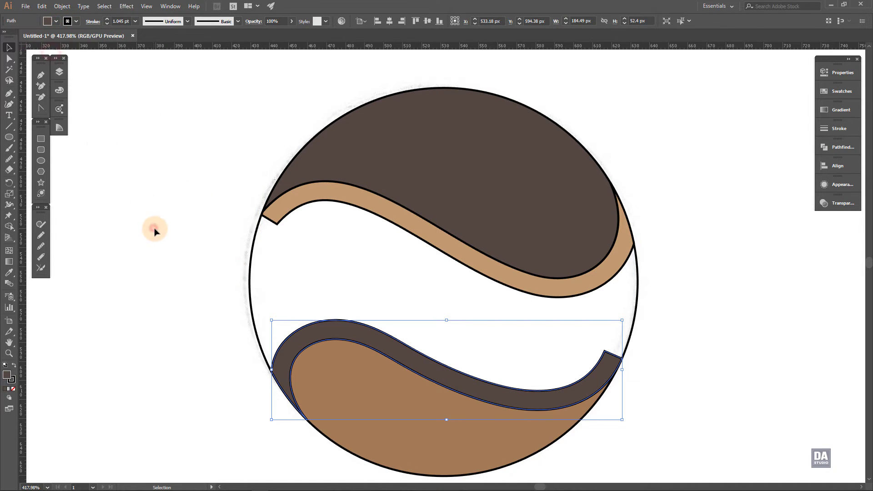
click(281, 220)
Step: Reshape the tan swoosh's left tip so it meets the circle's edge
key(a)
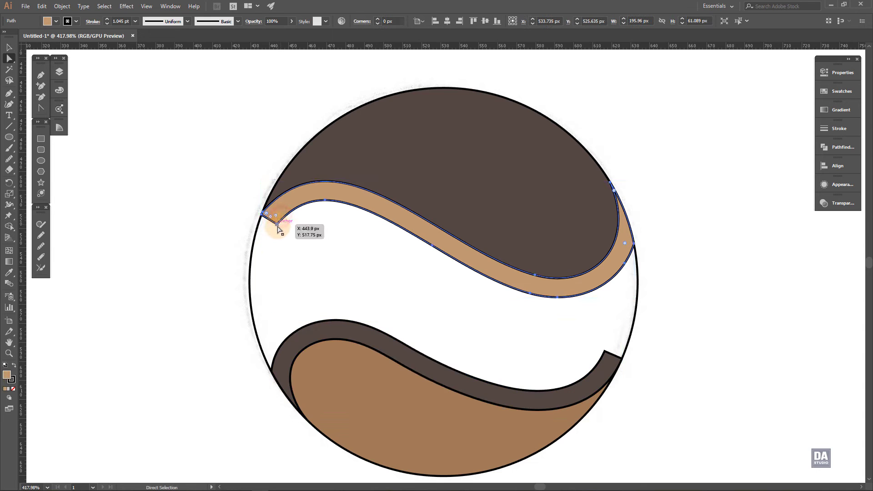
mouse_move(251, 207)
mouse_down()
mouse_move(326, 253)
mouse_move(267, 272)
mouse_up()
click(319, 252)
click(323, 276)
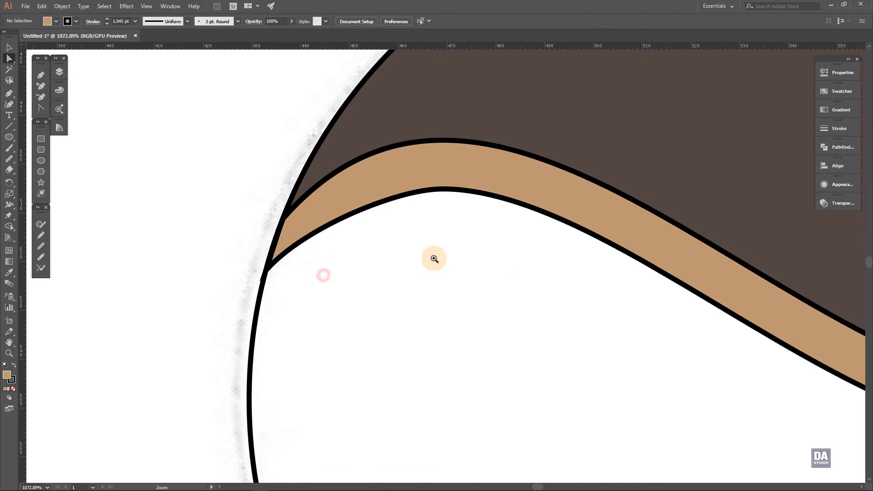
drag(434, 259, 293, 203)
Step: Pull the dark swoosh's right tip onto the outer circle, then select the whole ball
mouse_move(437, 273)
mouse_down()
mouse_move(576, 261)
mouse_move(577, 246)
mouse_up()
click(582, 207)
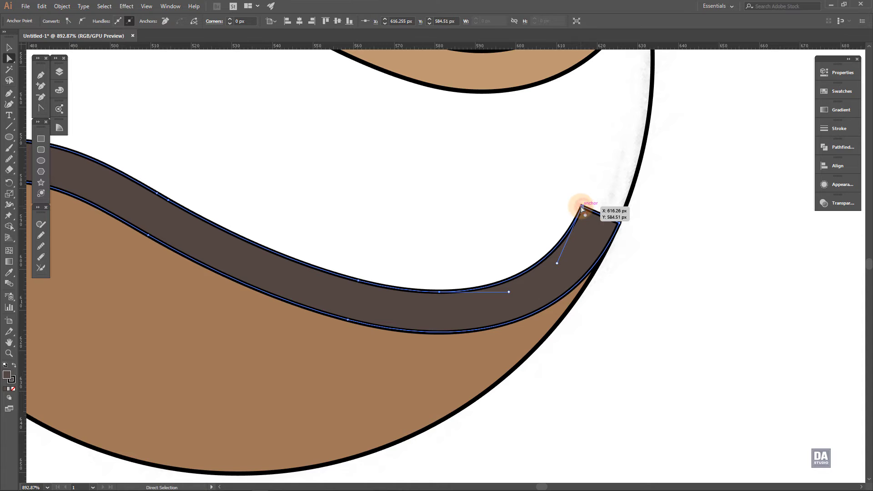
drag(582, 207, 659, 218)
scroll(659, 218, down, 3)
scroll(571, 234, down, 3)
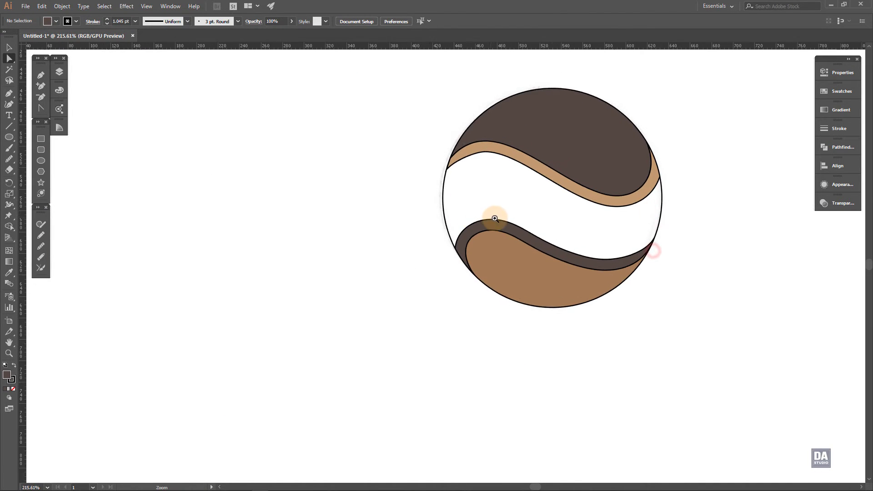
scroll(485, 174, down, 1)
drag(503, 167, 482, 259)
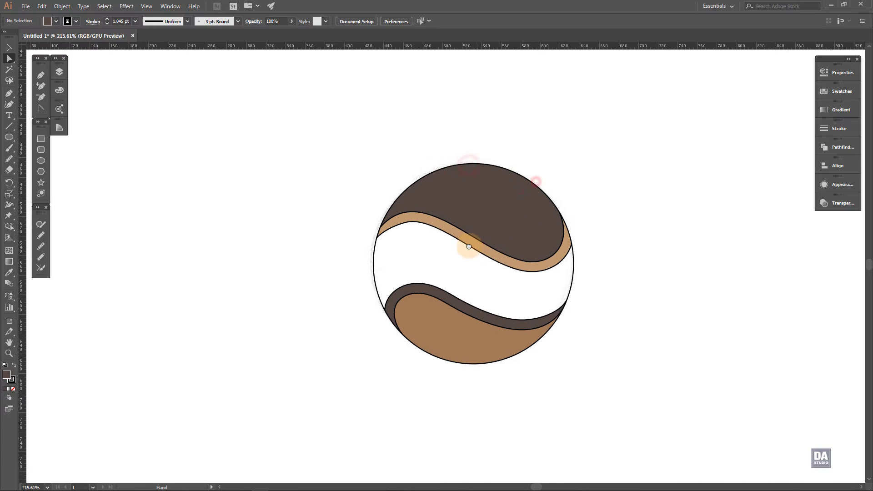
drag(540, 285, 513, 291)
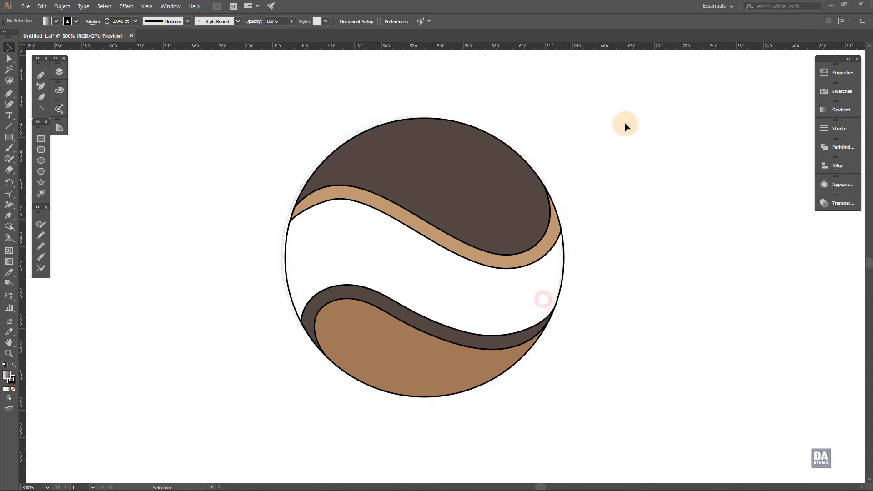
drag(627, 101, 283, 390)
Step: Group the ball shapes and centre the group horizontally and vertically on the artboard
right_click(384, 314)
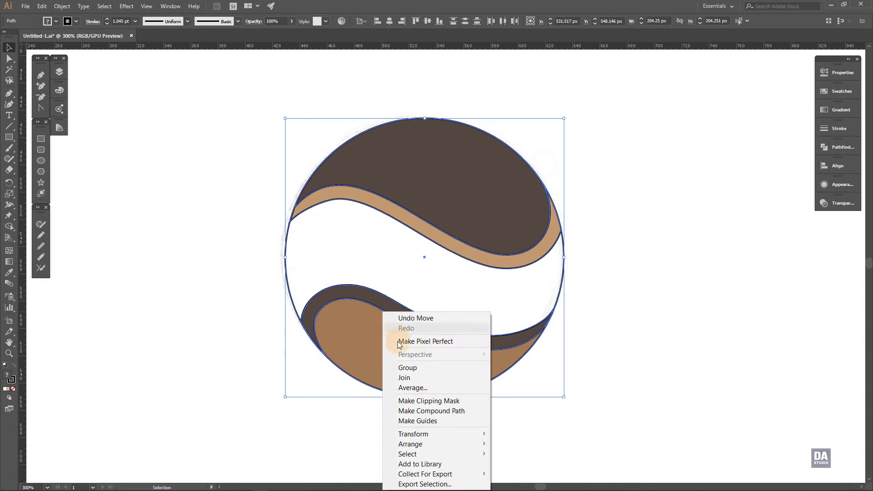
click(390, 367)
click(389, 22)
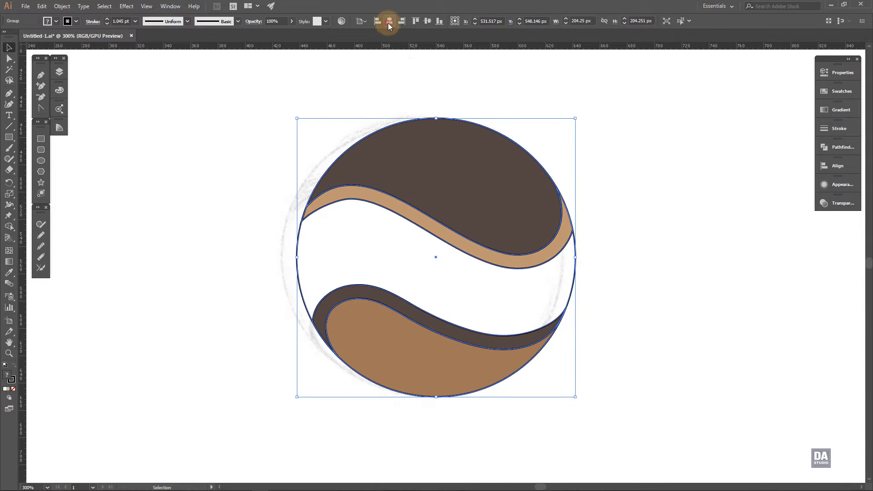
click(425, 22)
click(603, 225)
Step: Move the five gradient squares beside the ball and rotate their column 90° into a row
scroll(278, 169, down, 5)
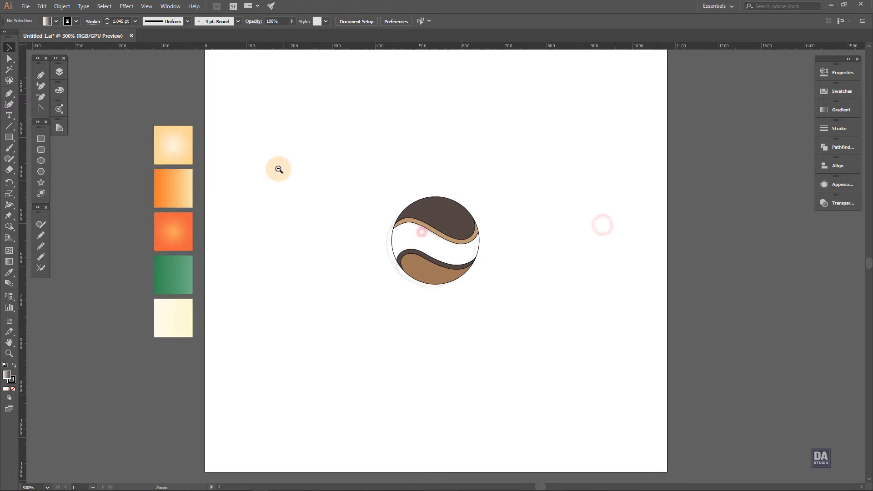
scroll(234, 156, down, 3)
drag(208, 240, 479, 239)
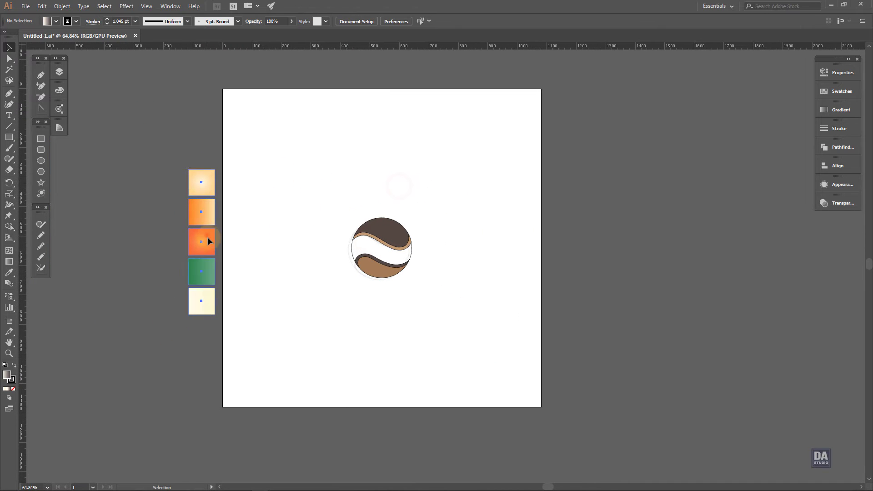
ctrl+click(463, 237)
scroll(463, 237, up, 3)
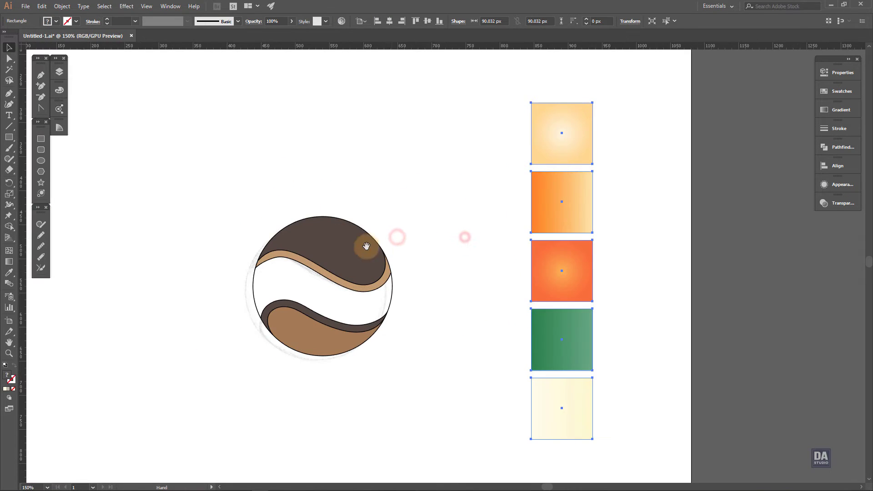
scroll(322, 249, up, 2)
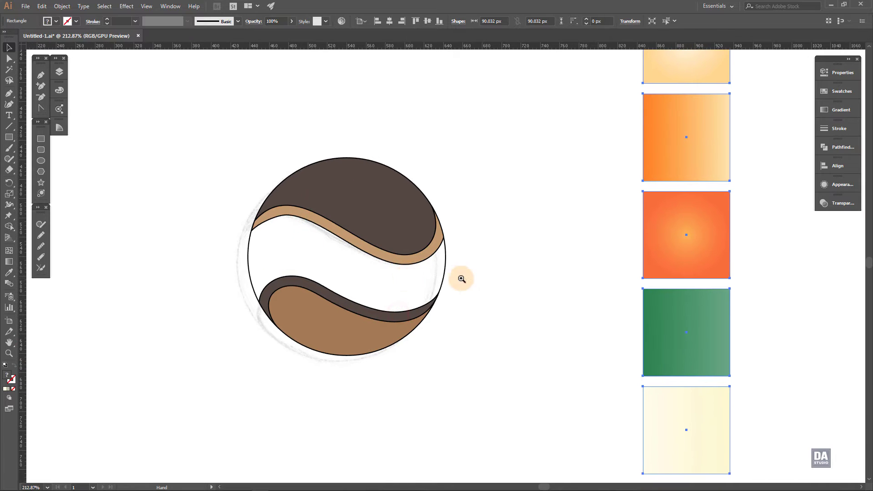
scroll(462, 278, down, 2)
drag(472, 253, 482, 248)
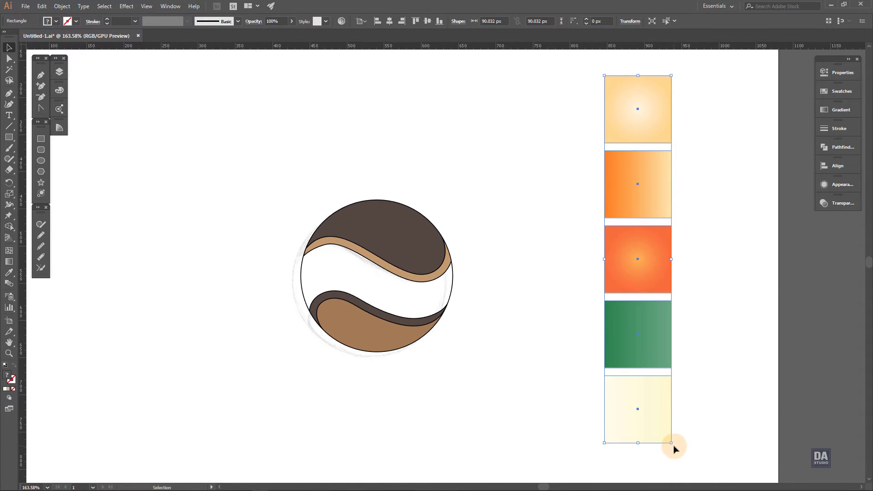
mouse_move(676, 447)
mouse_down()
mouse_move(682, 279)
mouse_move(447, 147)
mouse_up()
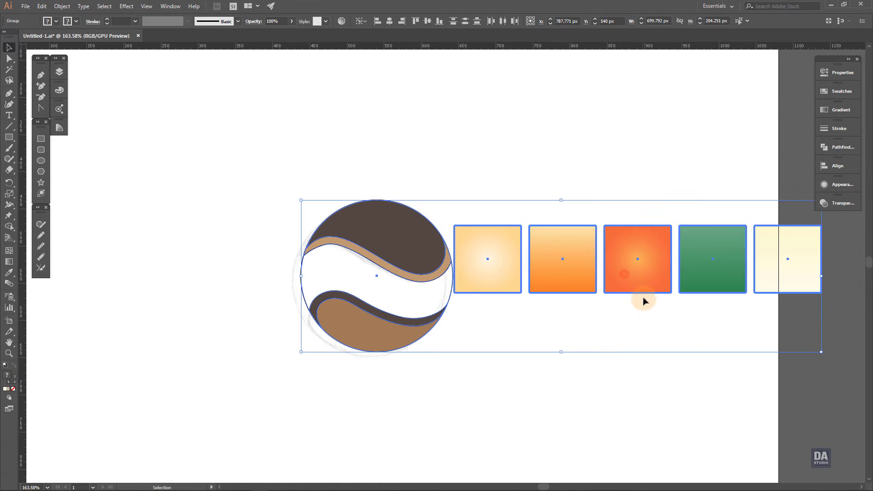
Step: Move the row of gradient squares above the ball
click(657, 330)
click(645, 283)
drag(646, 286, 341, 184)
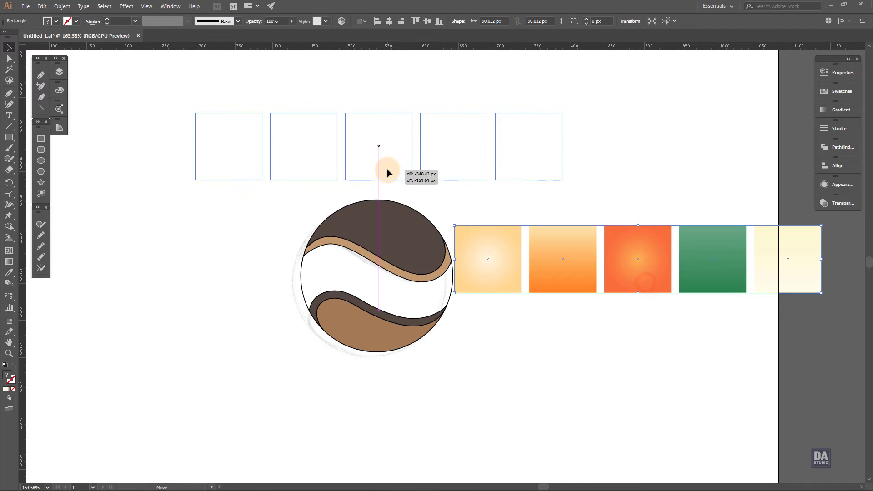
scroll(437, 266, up, 3)
scroll(498, 273, down, 2)
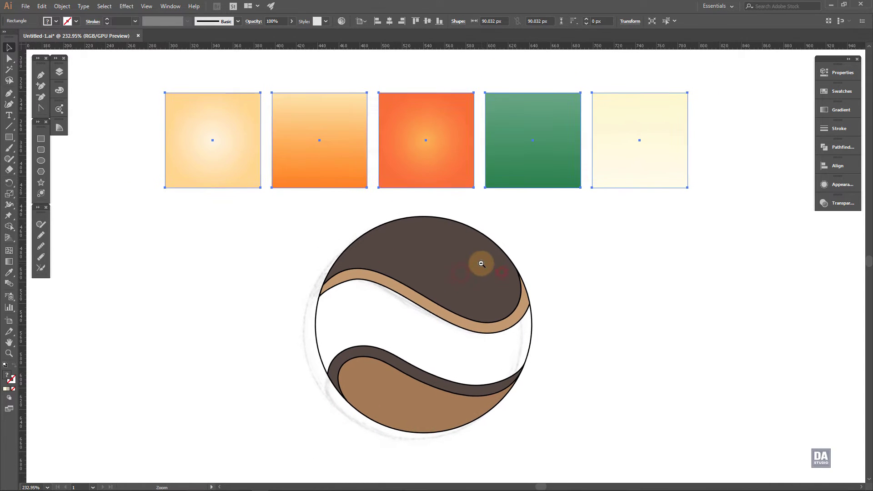
Step: Hide the sketch Image layer in the Layers panel
click(59, 72)
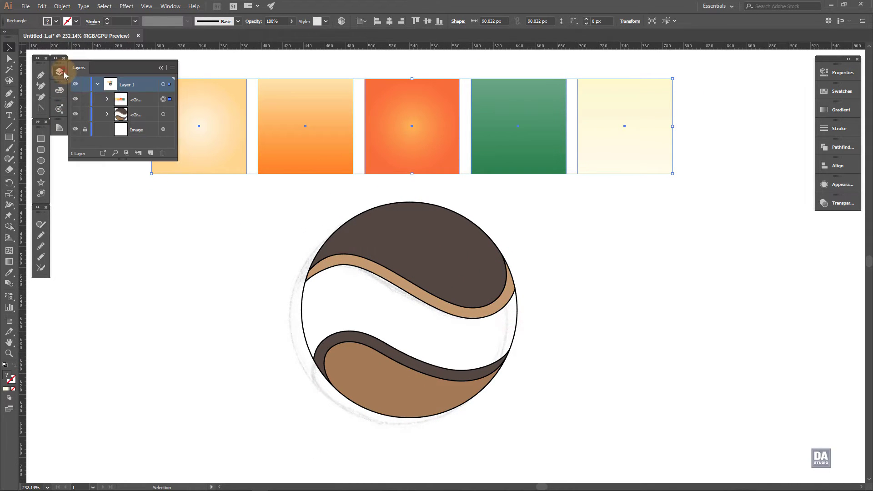
click(74, 130)
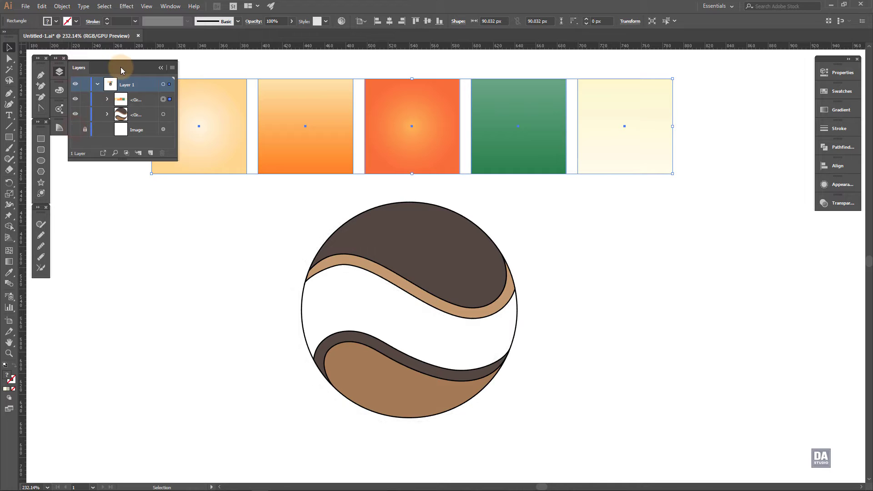
click(60, 73)
click(247, 230)
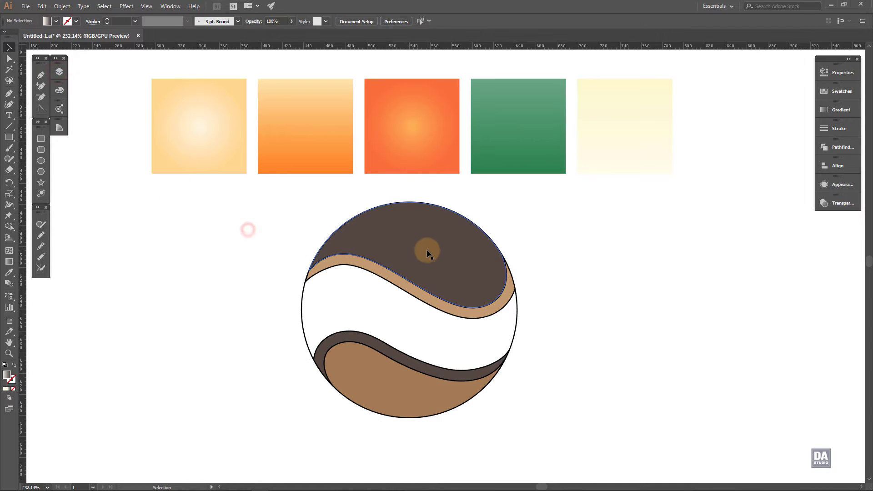
Step: Ungroup the ball and place a plain copy of its outer circle to the left
click(426, 250)
right_click(427, 250)
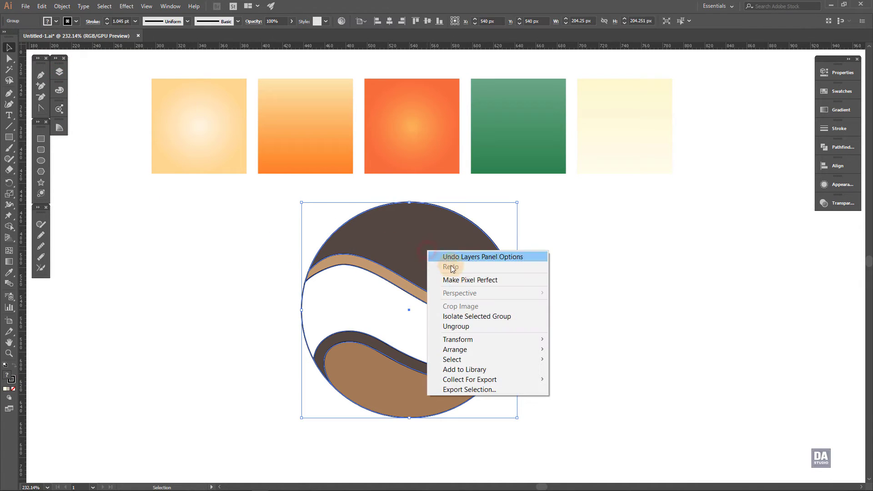
click(463, 325)
click(556, 319)
click(518, 313)
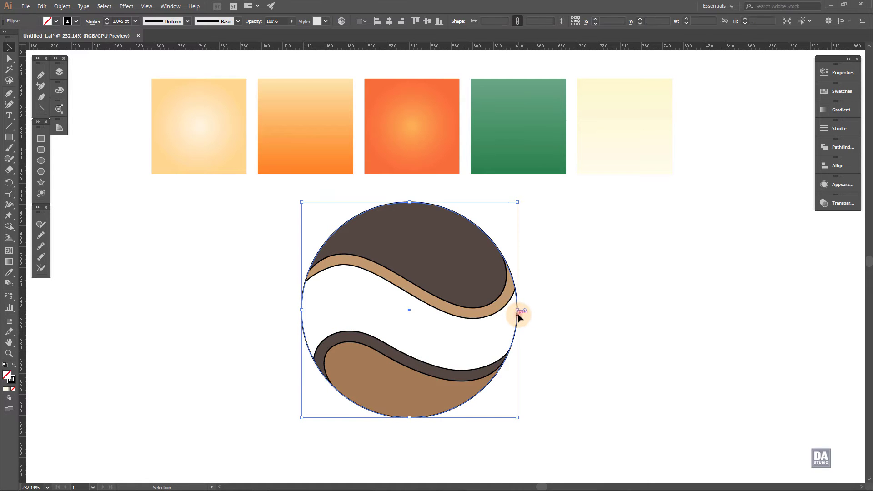
drag(518, 321, 276, 321)
click(319, 400)
Step: Fill the ball's outer circle with the orange linear gradient sampled from a square
click(424, 258)
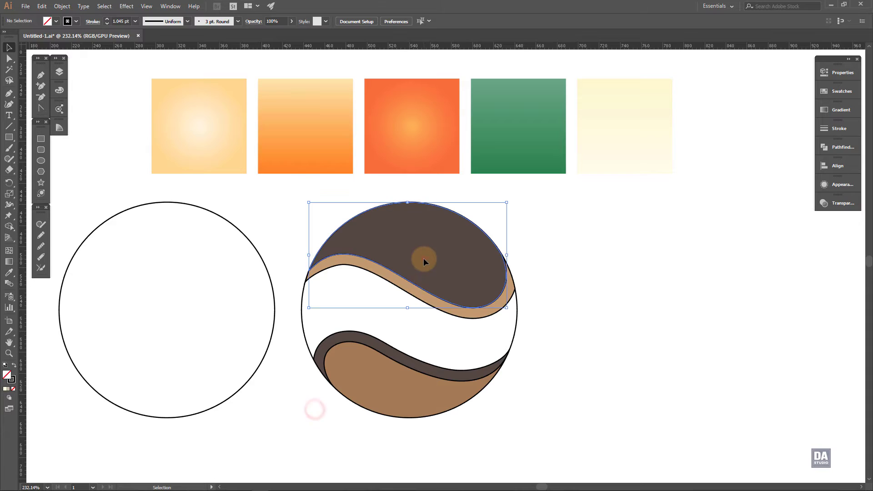
click(301, 318)
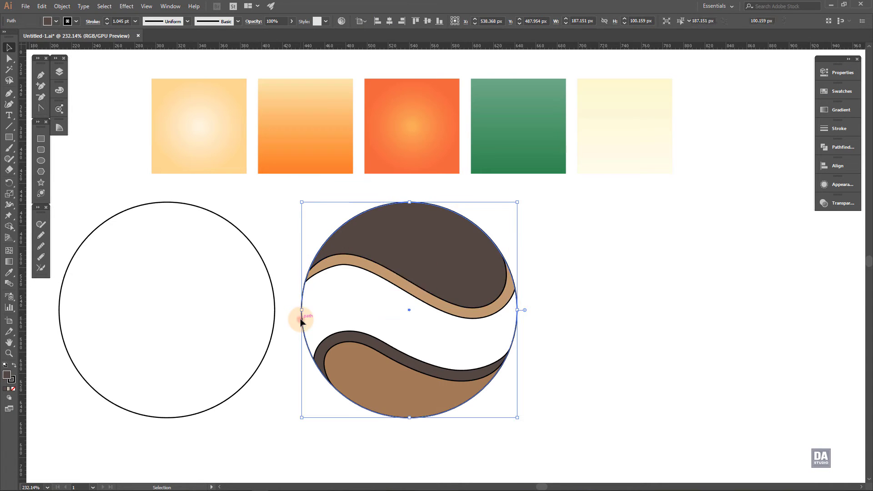
click(11, 276)
click(306, 171)
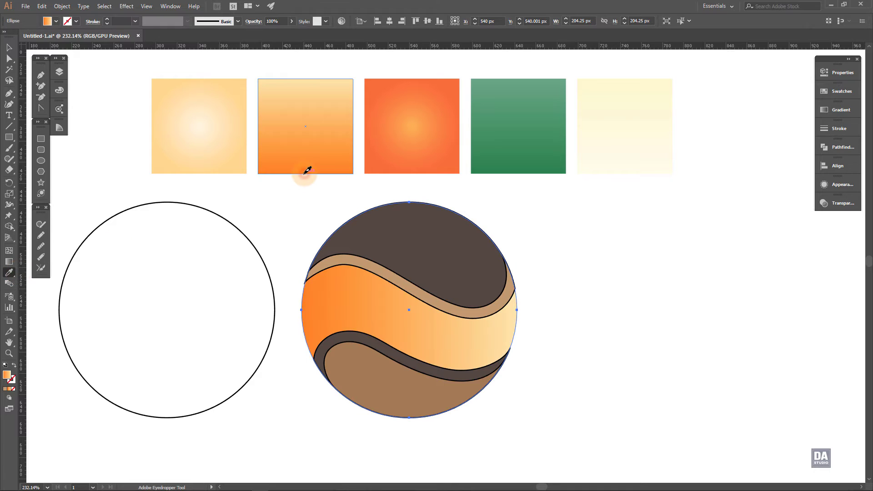
key(v)
click(534, 294)
Step: Fill the top shape with the cream radial gradient and the bottom shape with red-orange
click(472, 278)
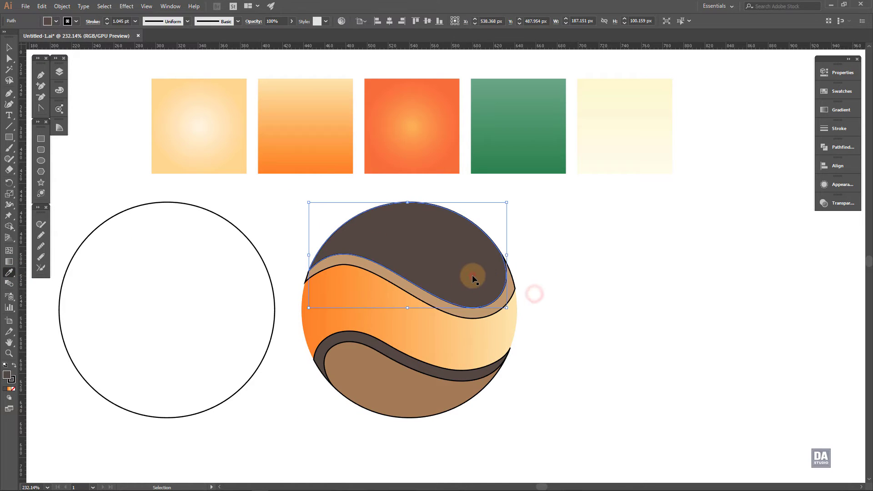
click(204, 149)
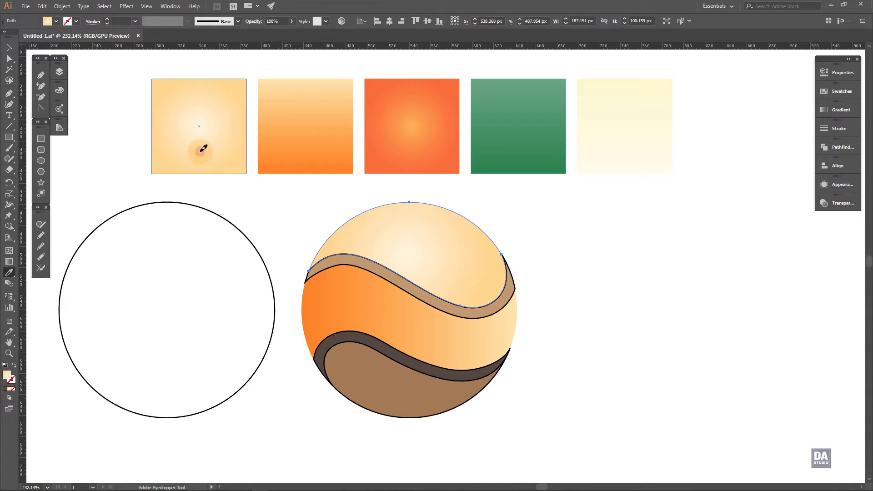
click(362, 366)
key(i)
click(397, 169)
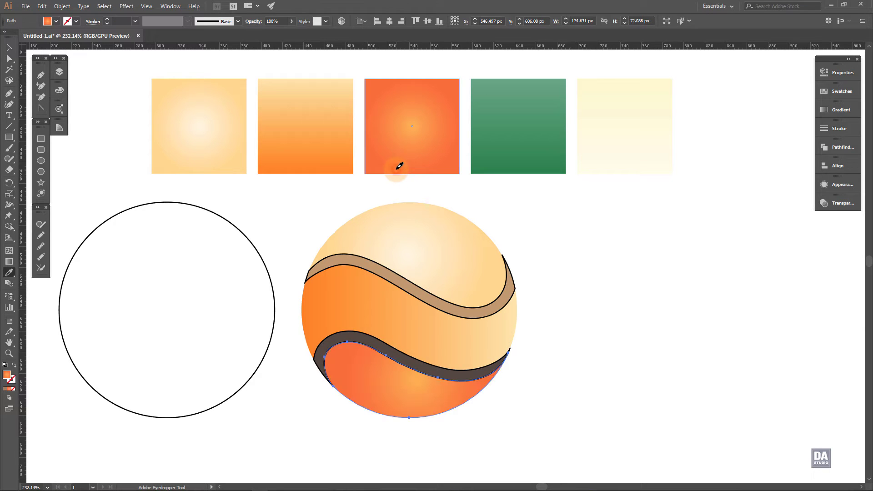
key(v)
click(582, 312)
Step: Fill both wave bands with the orange gradient from the squares
click(476, 315)
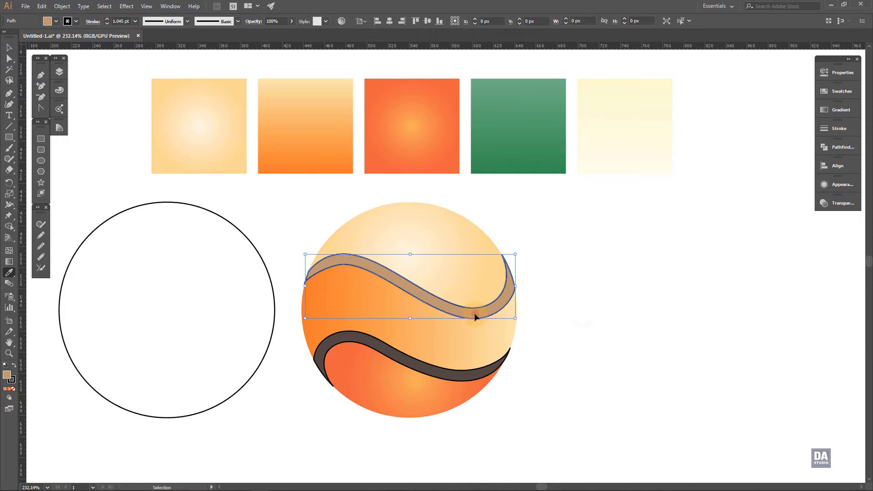
shift+click(470, 369)
key(i)
click(320, 168)
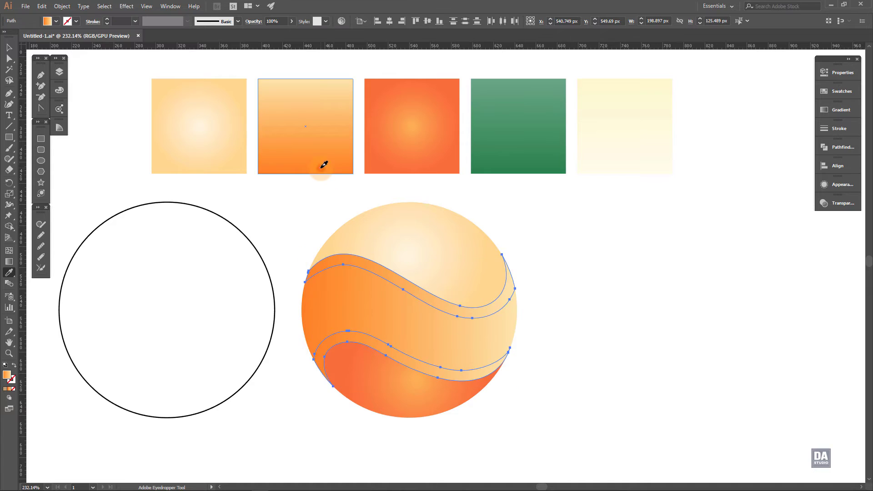
click(575, 336)
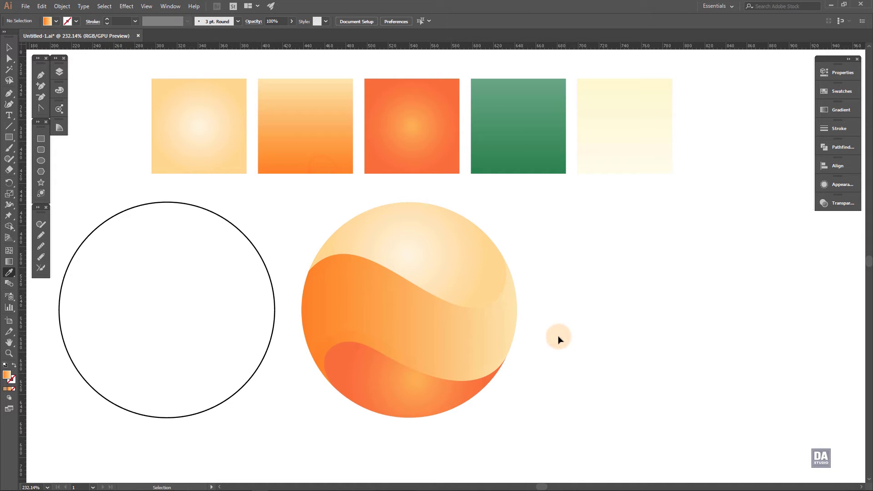
Step: Redraw the upper wave's radial gradient, moving its highlight up and left
ctrl+click(430, 244)
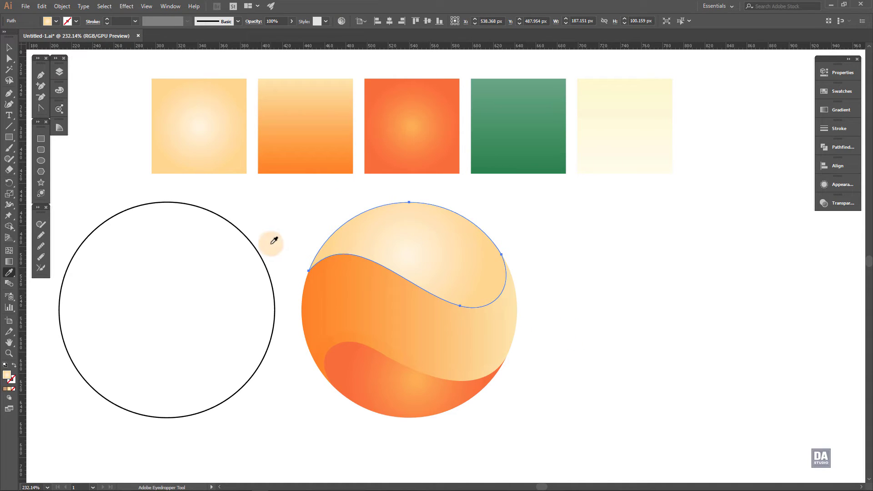
click(9, 261)
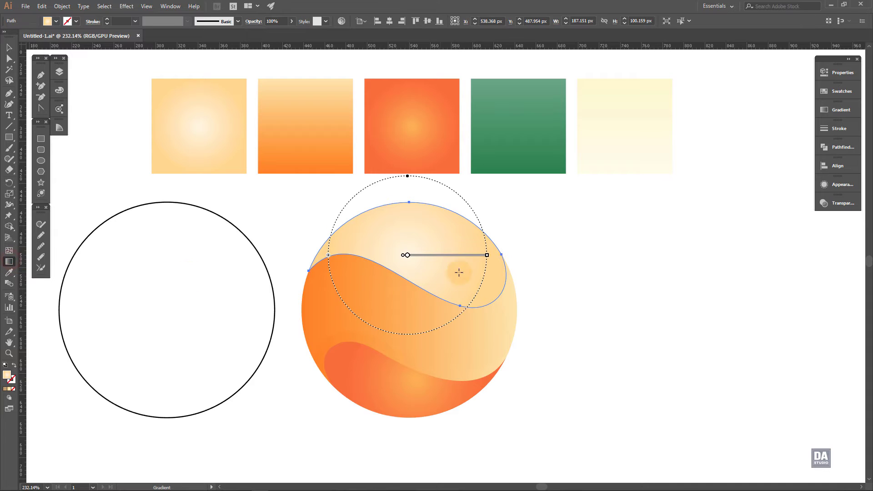
drag(479, 270, 411, 246)
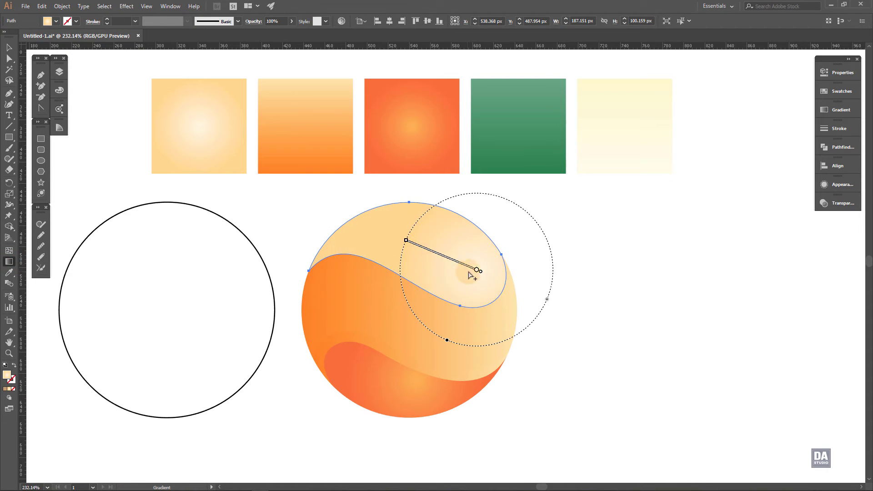
drag(477, 271, 455, 259)
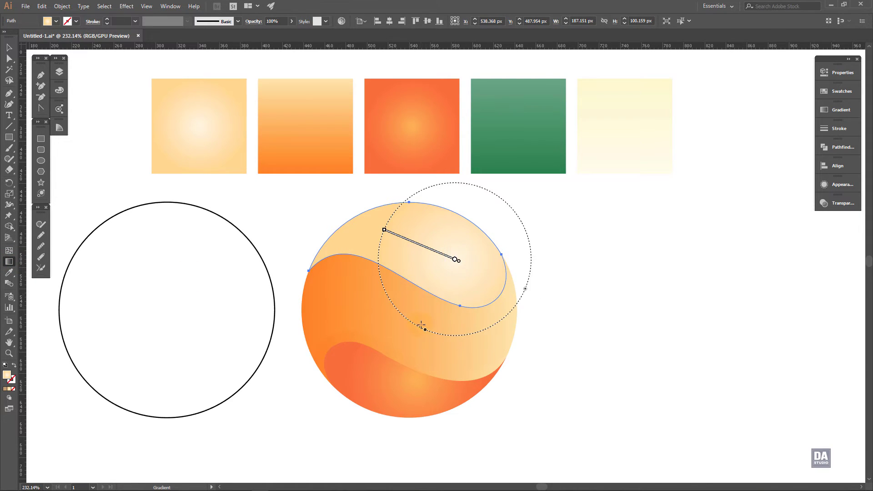
ctrl+click(605, 307)
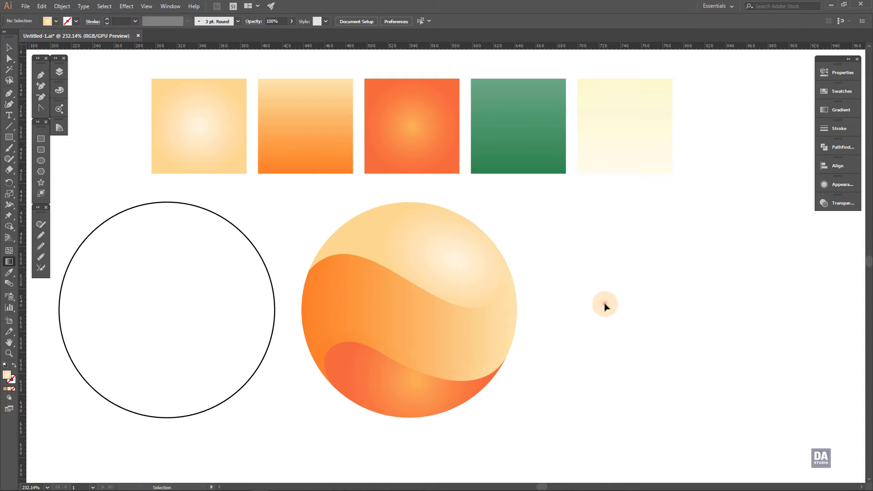
Step: Redraw the lower orange wave's radial gradient across it and shift the highlight right
ctrl+click(388, 391)
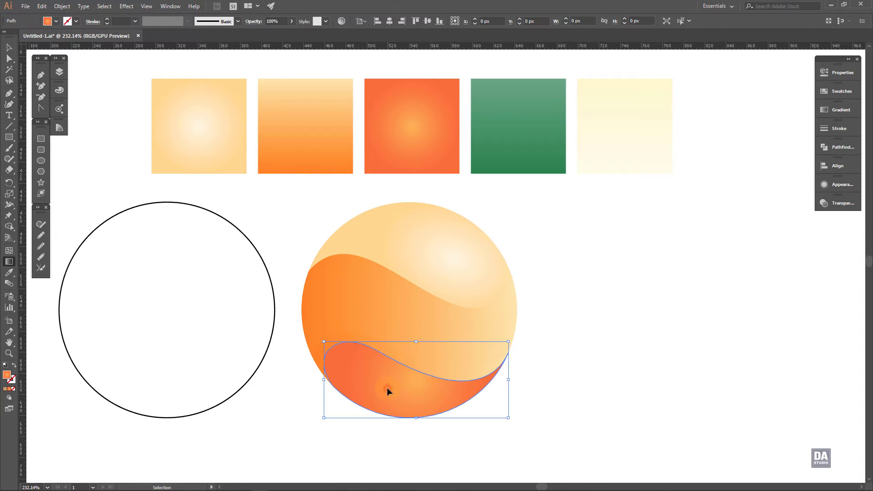
drag(353, 374, 420, 404)
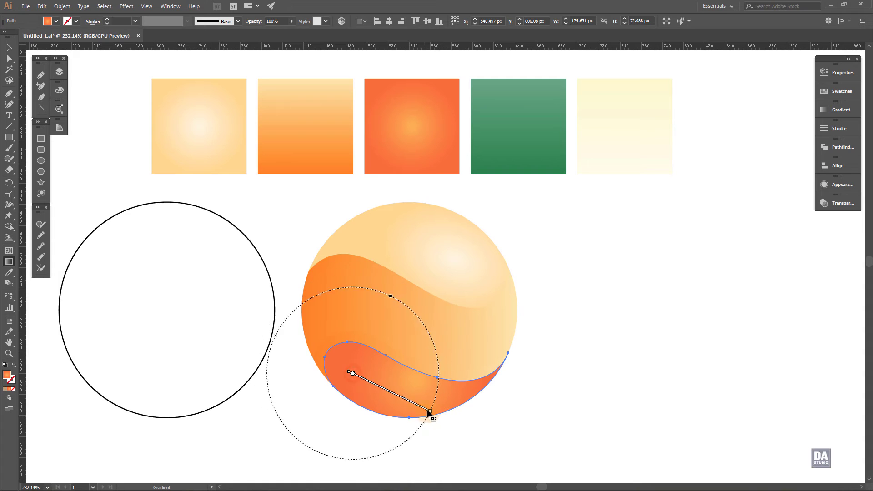
drag(353, 373, 366, 378)
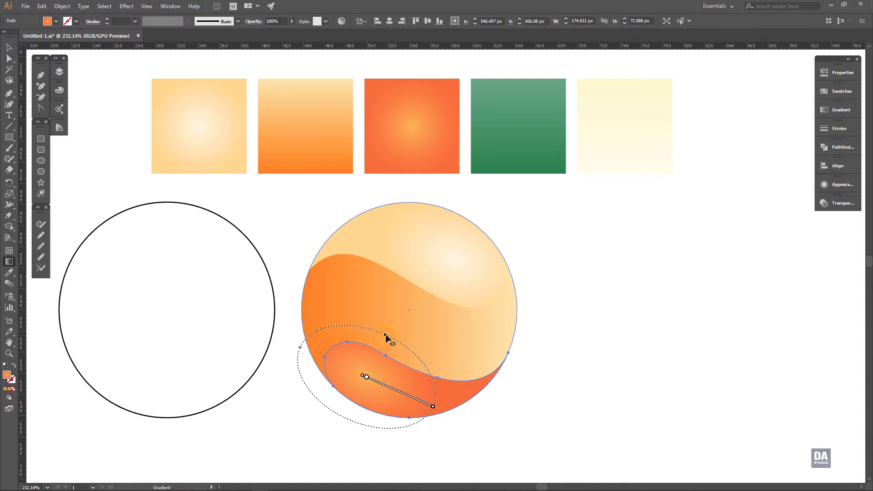
click(550, 386)
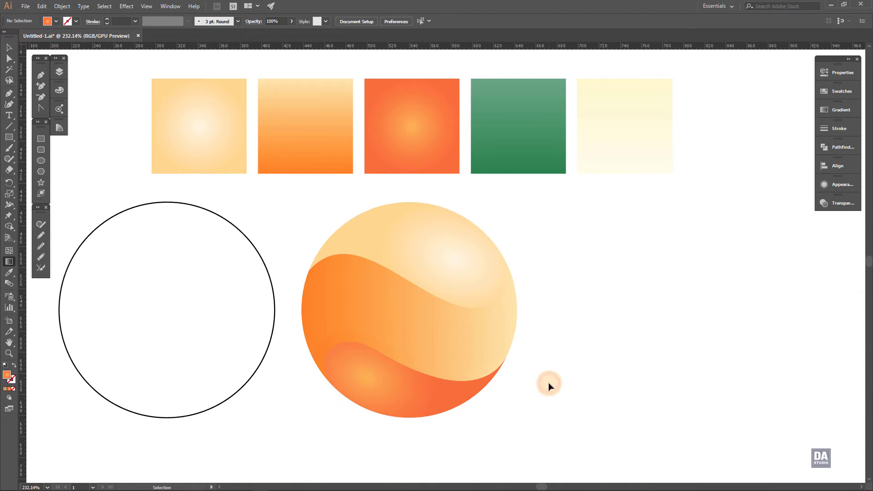
Step: Set both thin wave bands to Multiply blend mode at 50% opacity
click(376, 346)
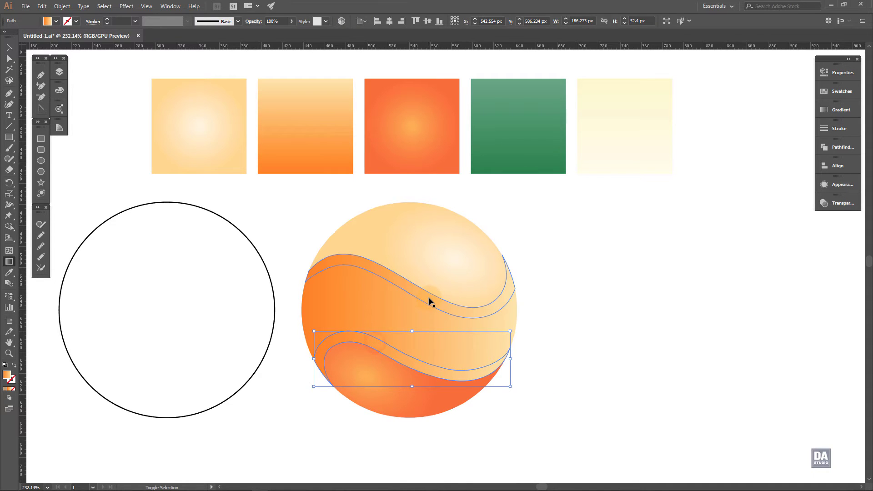
shift+click(429, 301)
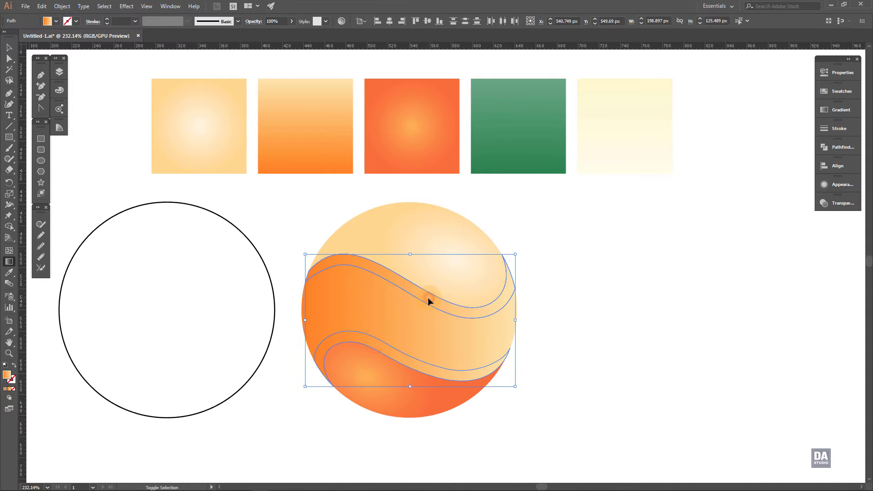
click(826, 206)
click(750, 213)
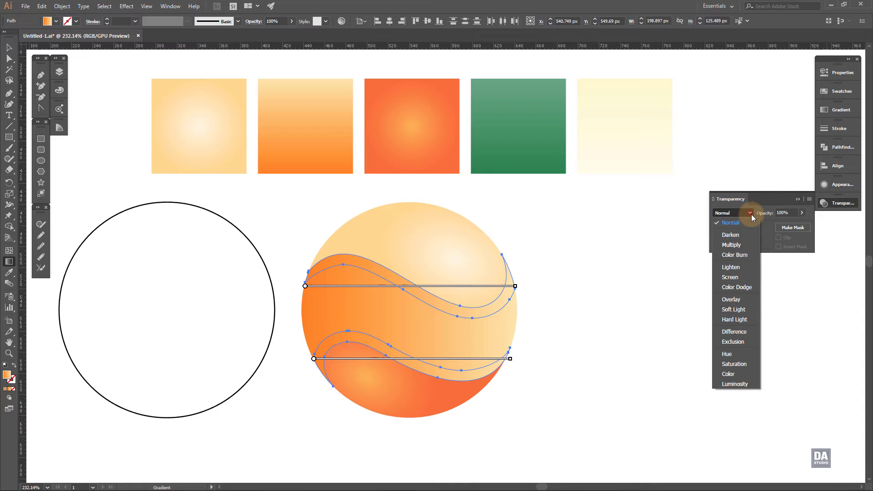
click(737, 246)
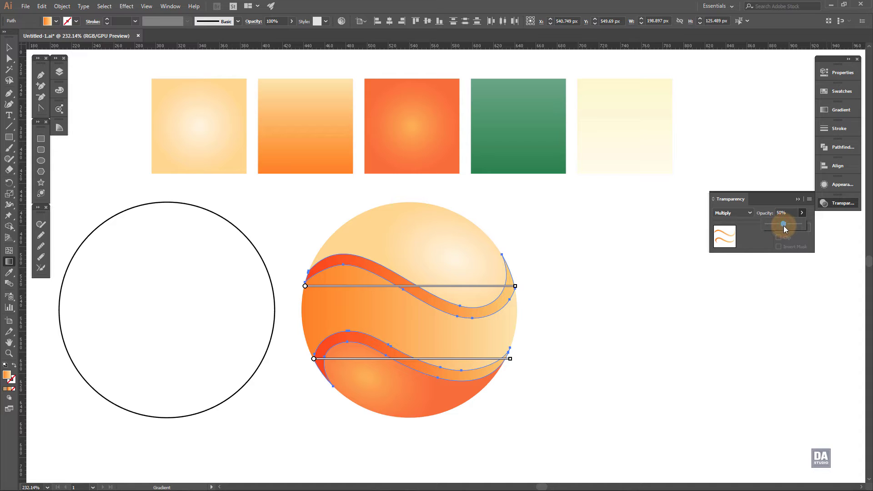
key(v)
click(600, 321)
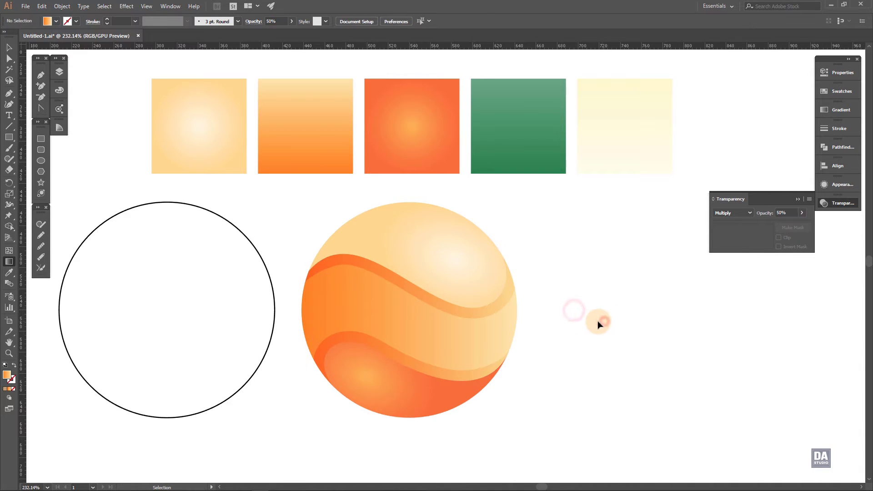
Step: Enter and leave isolation mode on the bottom wave band, then reselect it
double_click(494, 370)
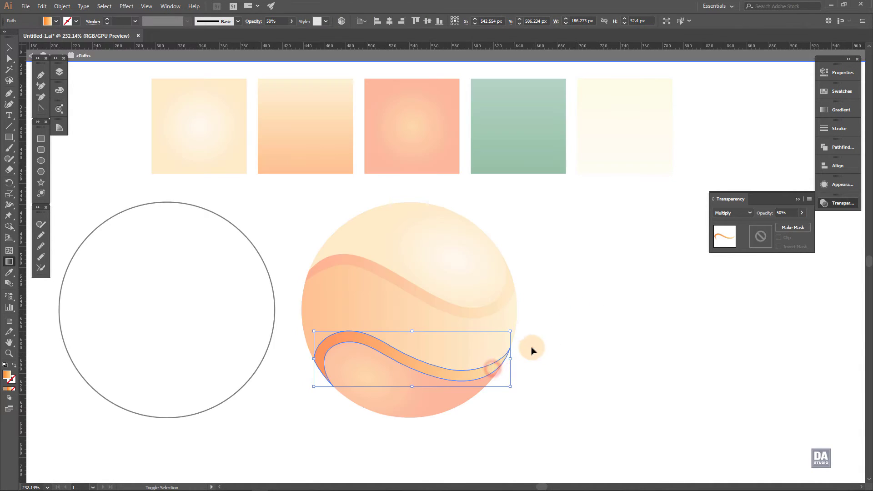
double_click(553, 337)
click(503, 308)
Step: Set the wave bands' right gradient stop to 10% opacity so they fade rightward
shift+click(495, 364)
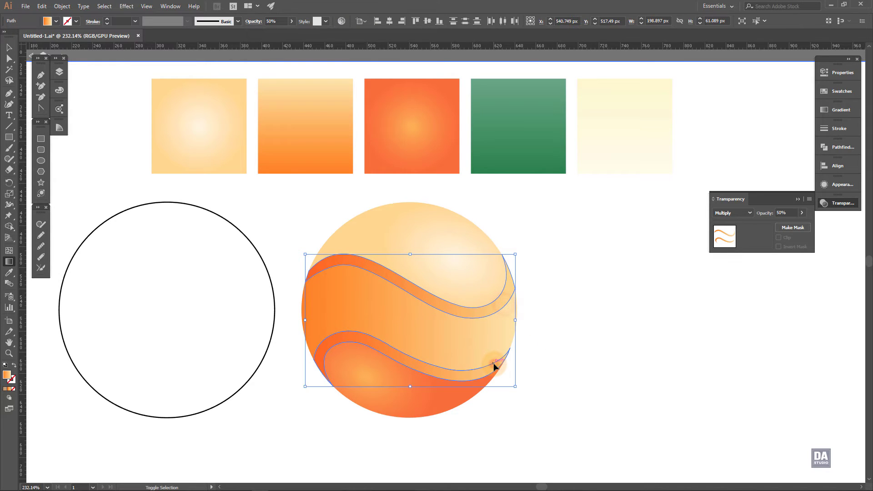
key(g)
click(833, 110)
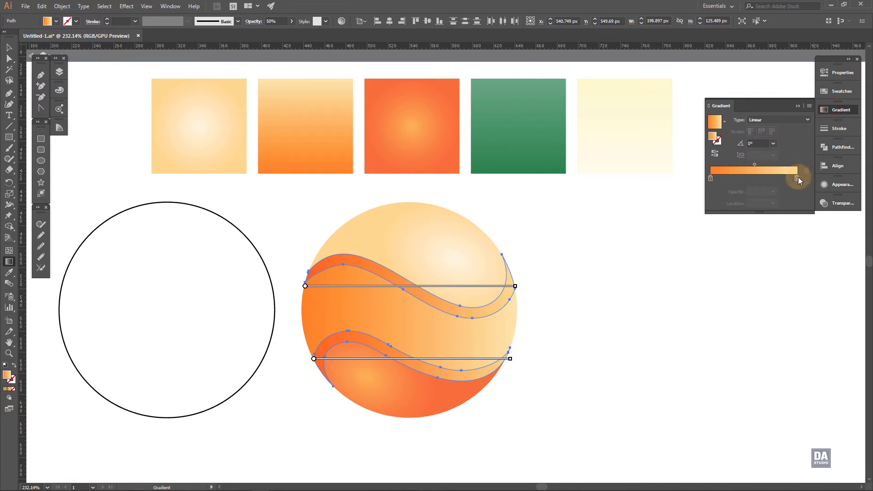
click(773, 191)
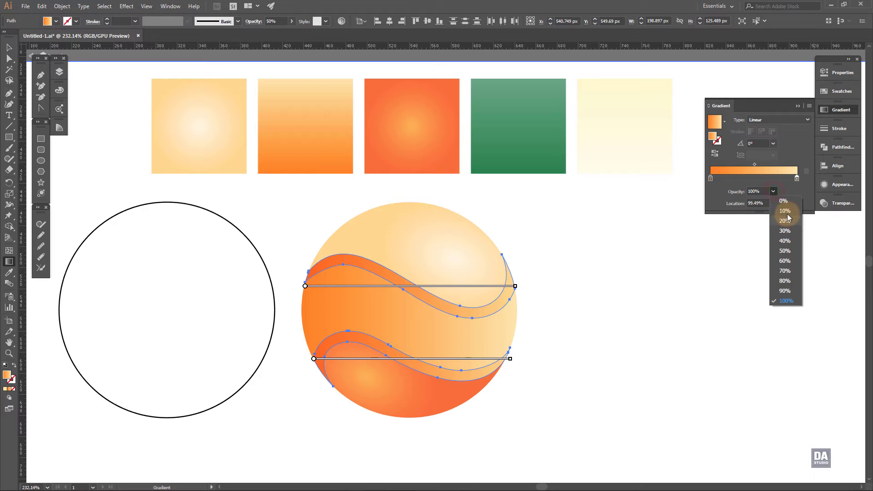
click(787, 211)
click(638, 289)
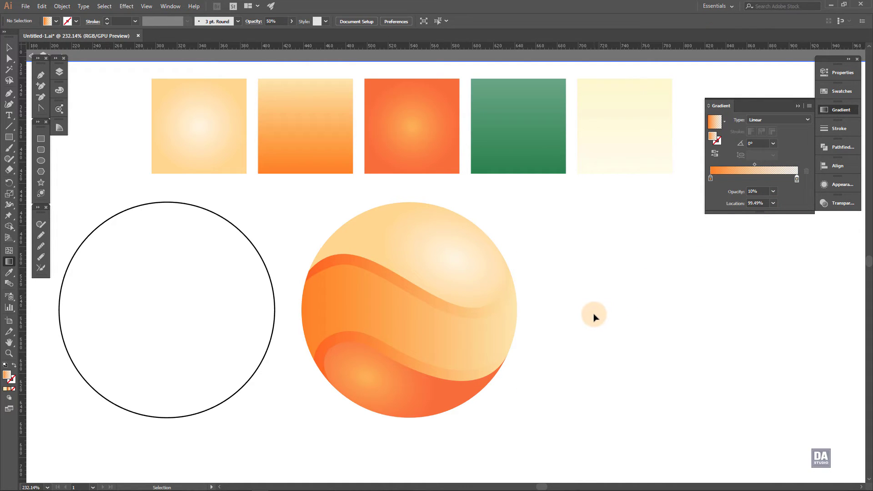
scroll(418, 292, down, 3)
scroll(371, 277, up, 5)
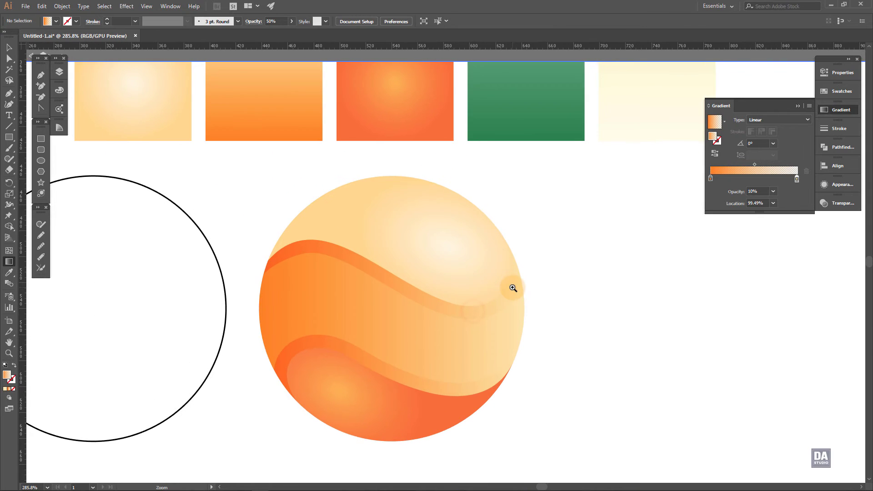
click(382, 325)
Step: Hide the two dark wave bands and the highlight shapes in the Layers panel
key(g)
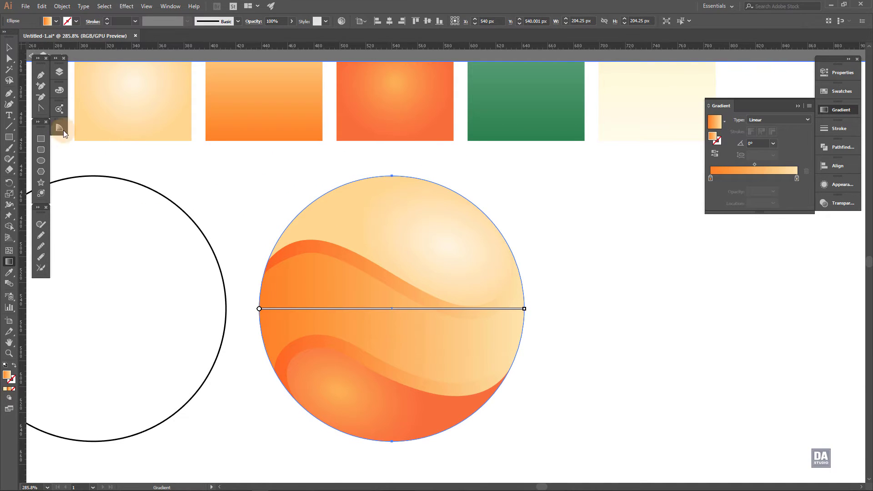
click(59, 73)
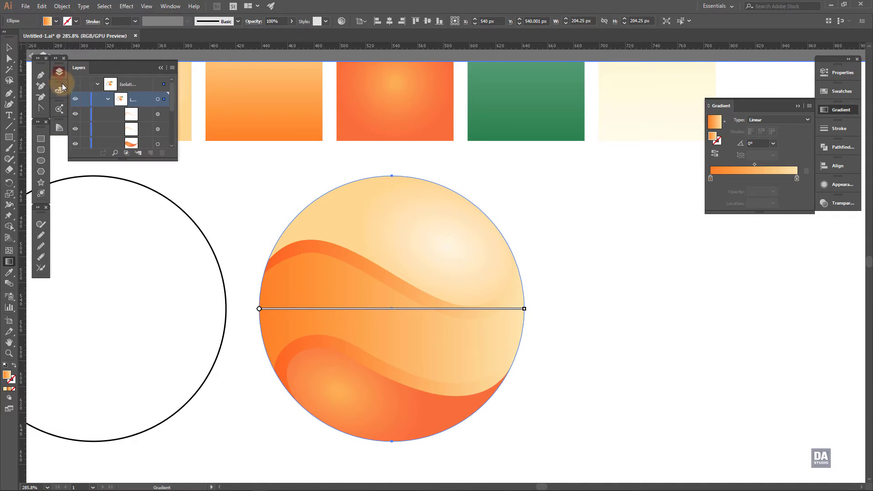
click(75, 114)
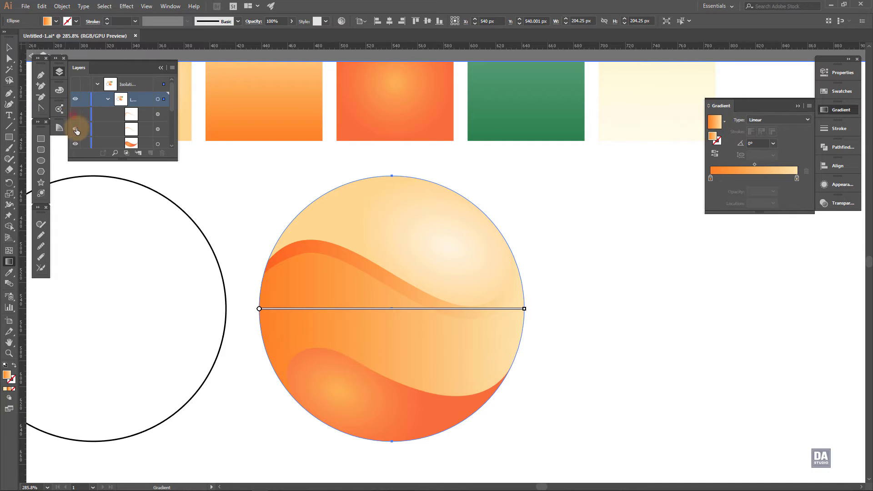
click(77, 131)
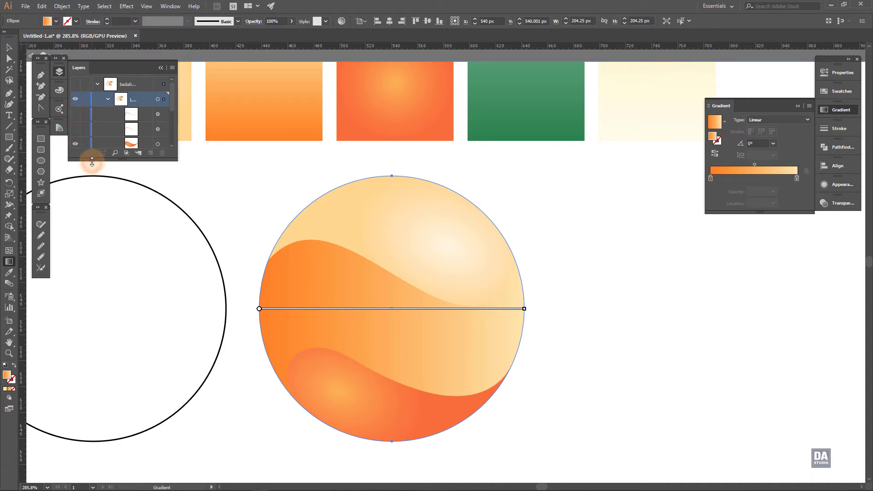
drag(91, 161, 92, 265)
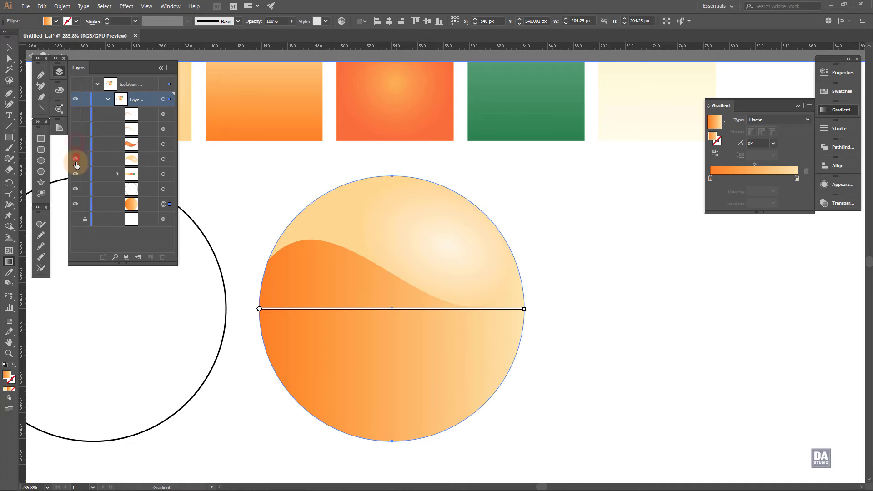
click(75, 159)
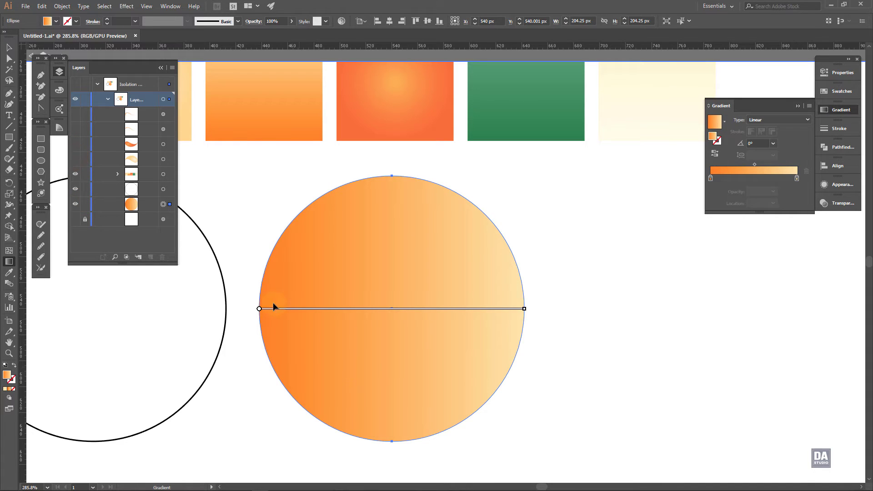
Step: Redraw the ball's base gradient diagonally, orange at lower left to cream at upper right
mouse_move(284, 372)
mouse_down()
mouse_move(465, 291)
mouse_move(474, 272)
mouse_move(454, 285)
mouse_up()
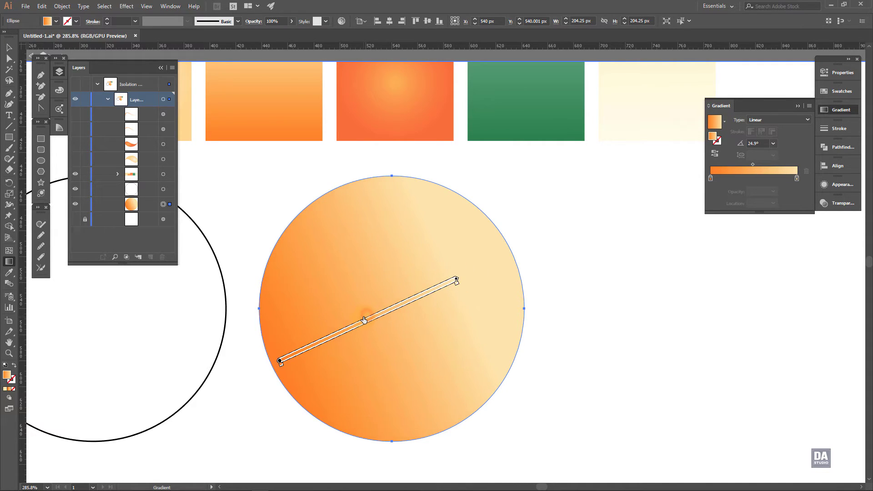
drag(364, 319, 358, 322)
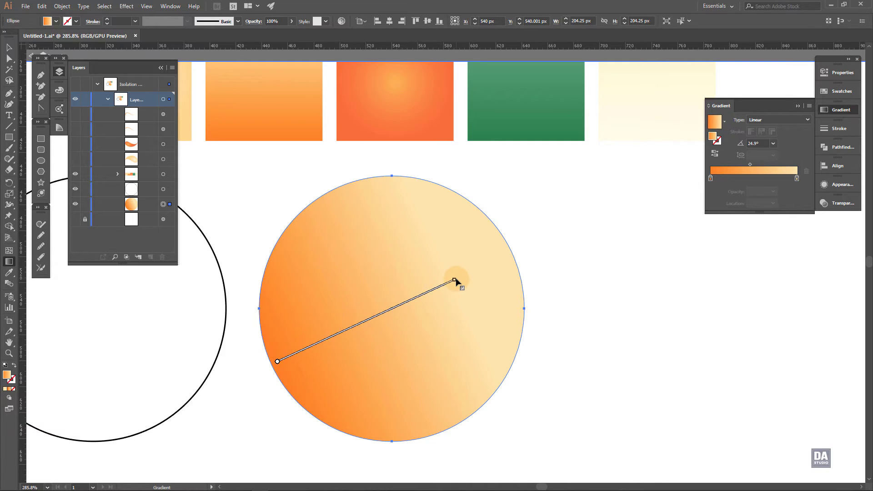
click(601, 336)
click(419, 342)
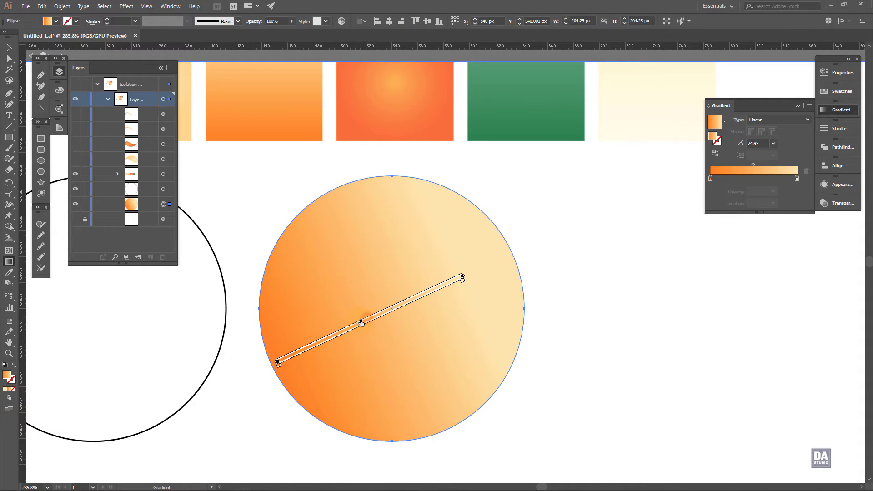
click(473, 274)
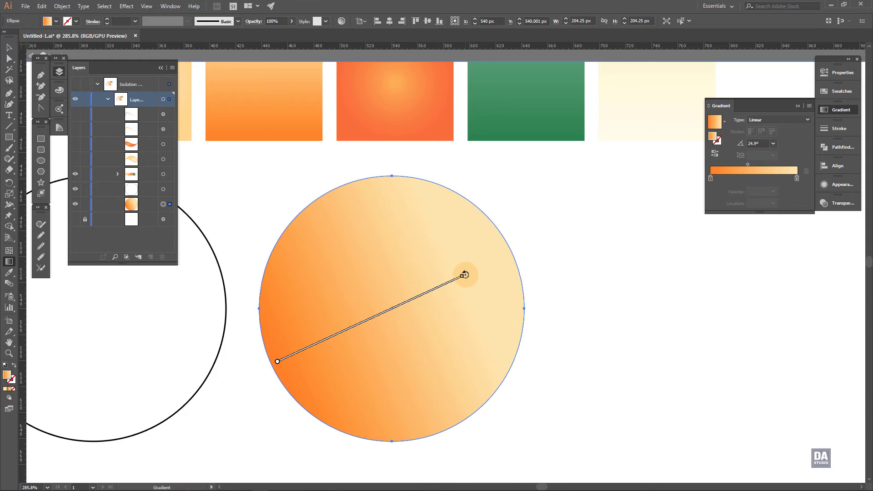
drag(465, 275, 474, 292)
key(v)
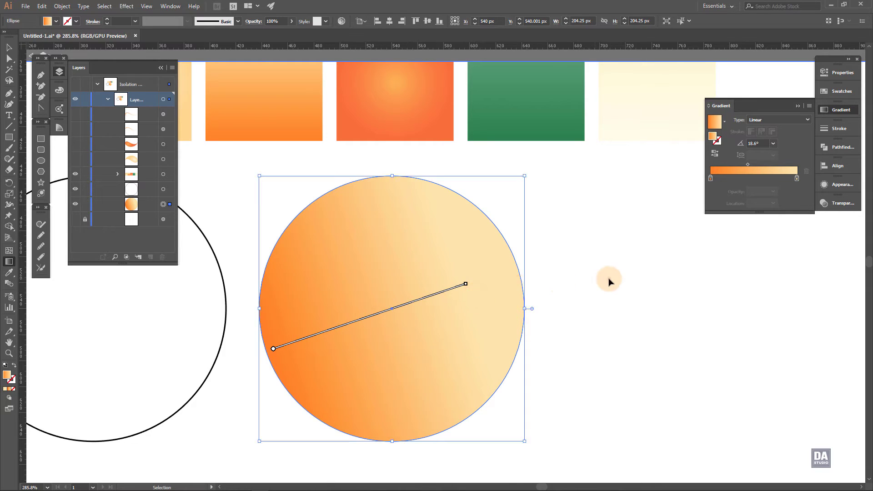
click(610, 281)
Step: Show the highlight and the orange wave bands again and close the layers list
click(76, 159)
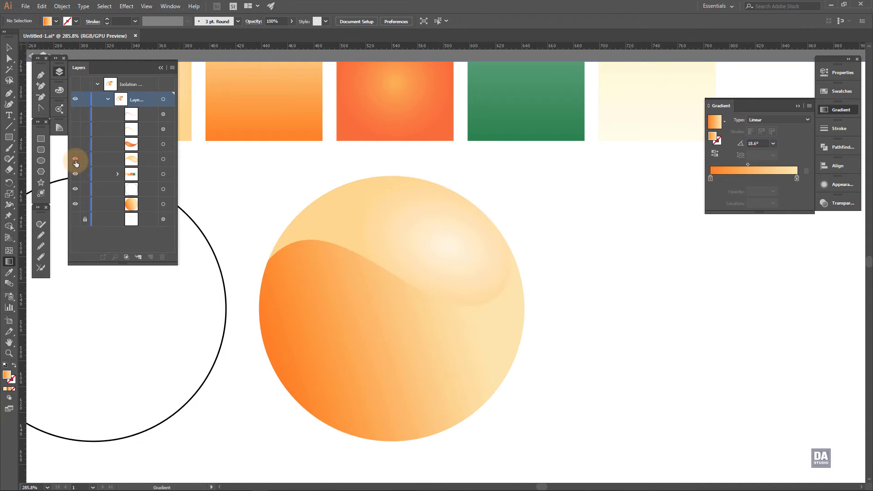
click(76, 144)
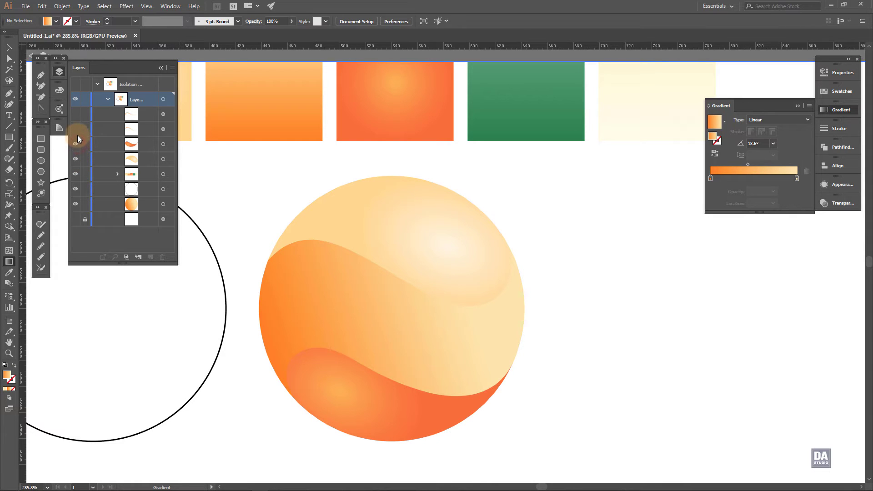
click(75, 129)
click(76, 114)
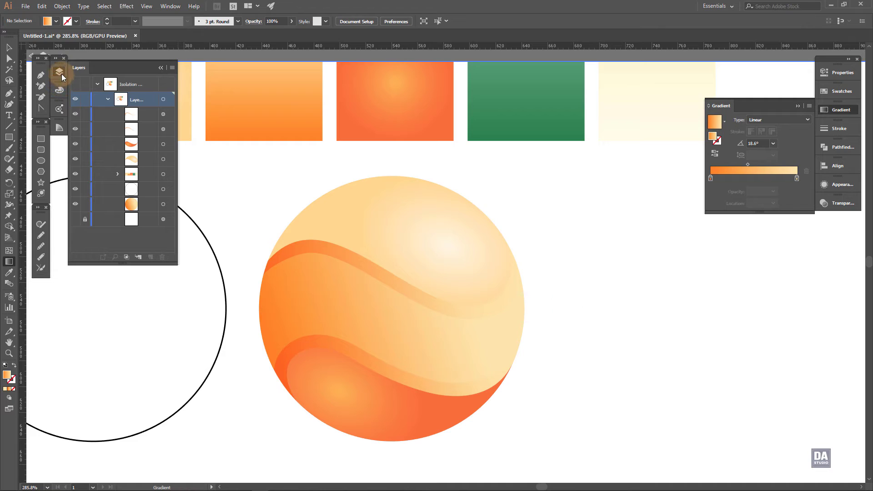
click(60, 72)
Step: Place copies of the top cap and lower orange shape to the right of the sphere
key(g)
key(v)
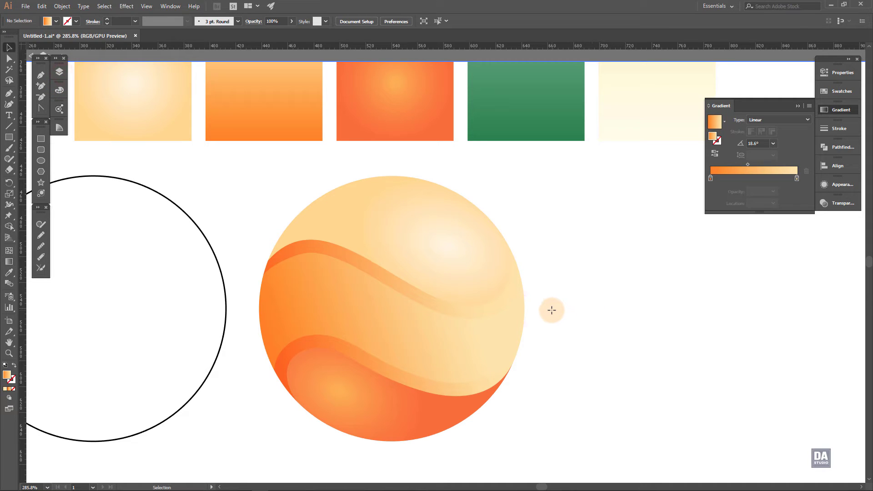
click(548, 313)
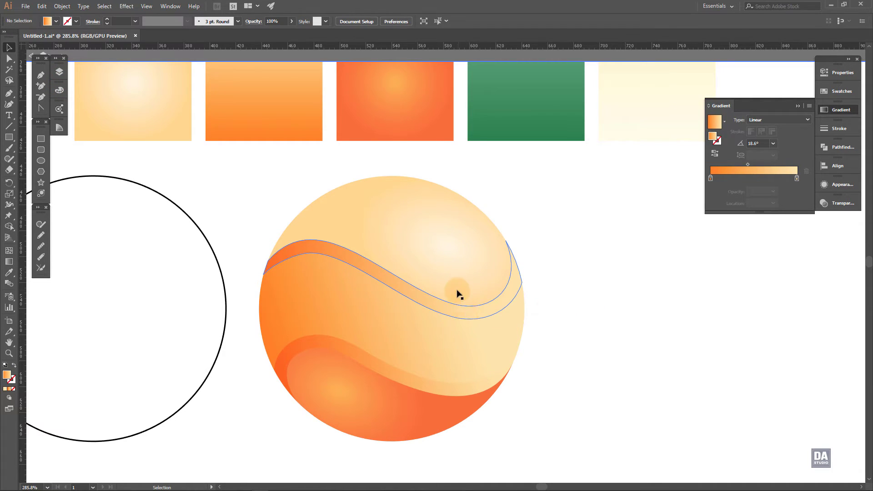
click(455, 300)
shift+click(380, 409)
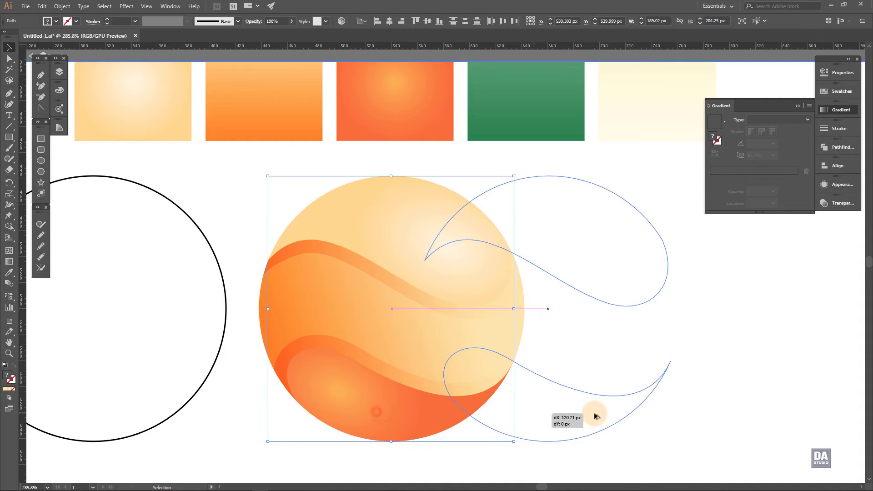
drag(378, 411, 663, 411)
mouse_move(671, 358)
mouse_down()
mouse_move(489, 352)
mouse_move(465, 365)
mouse_up()
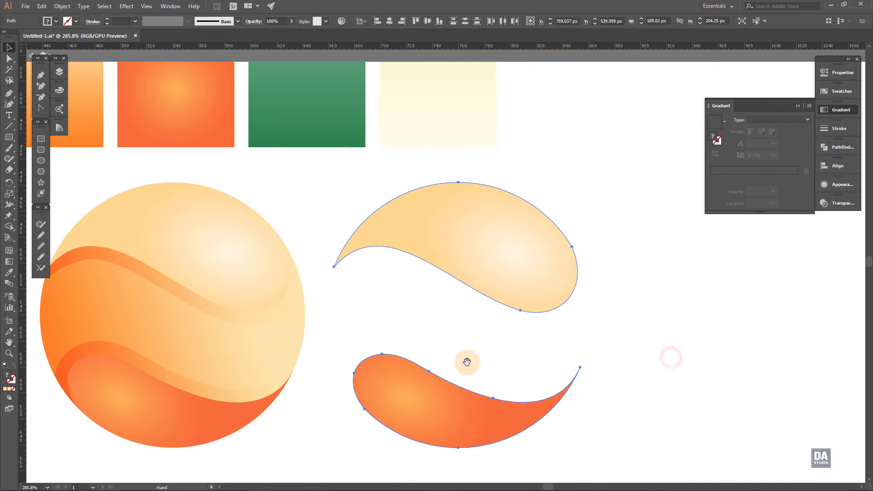
Step: Give the copied shapes no fill and a black stroke
click(15, 389)
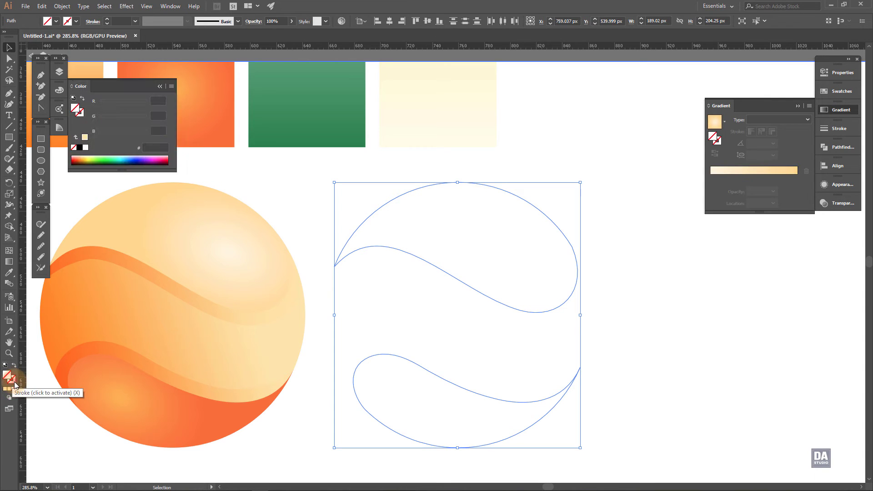
click(86, 146)
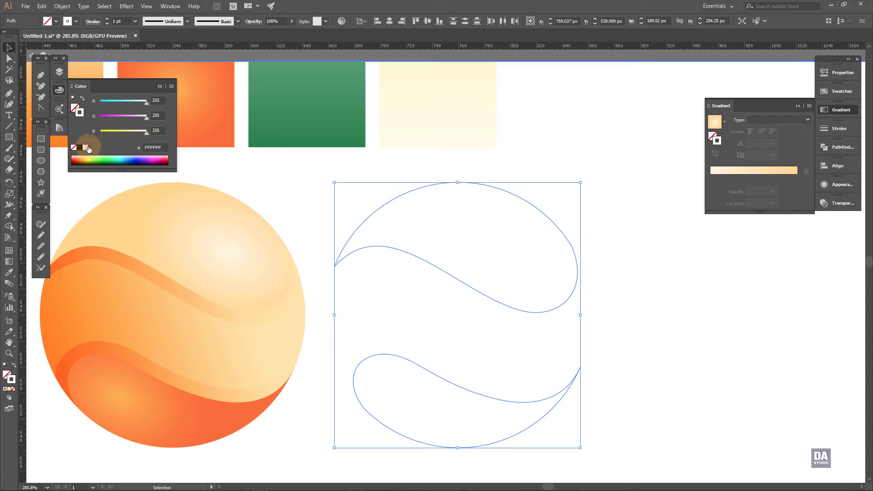
click(80, 147)
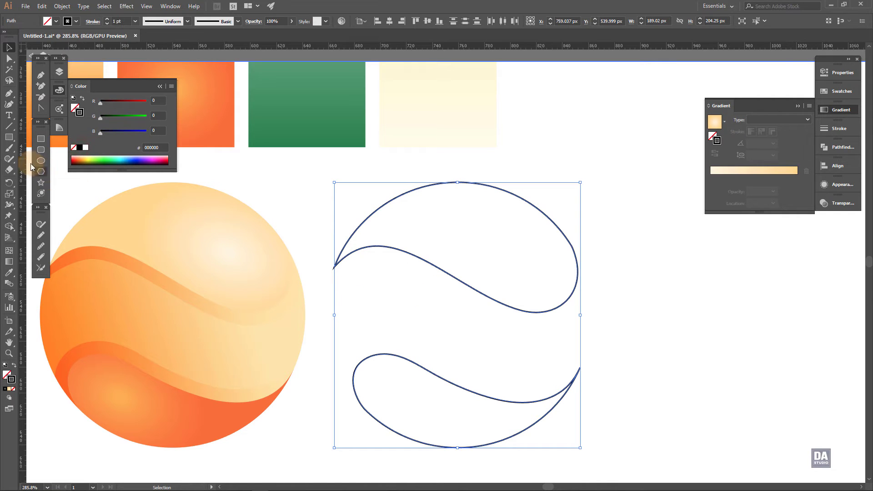
drag(15, 172, 31, 174)
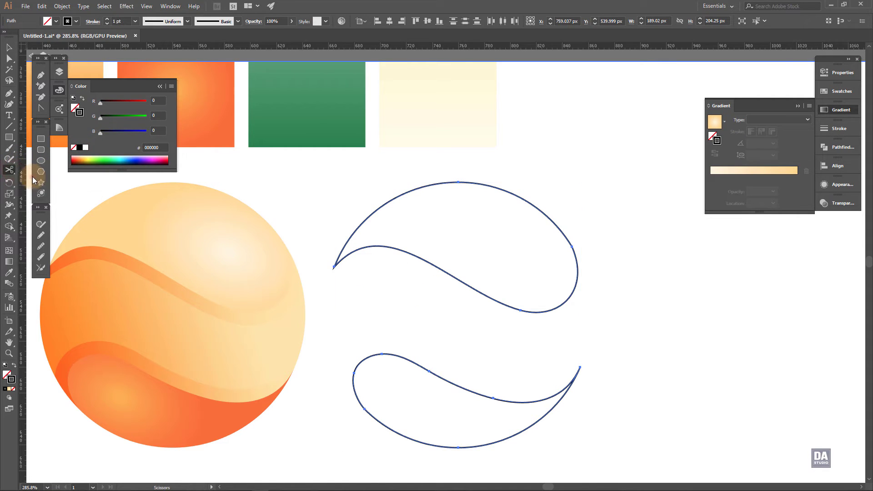
Step: Cut the upper and lower outlines at their anchor points with the Scissors
click(334, 266)
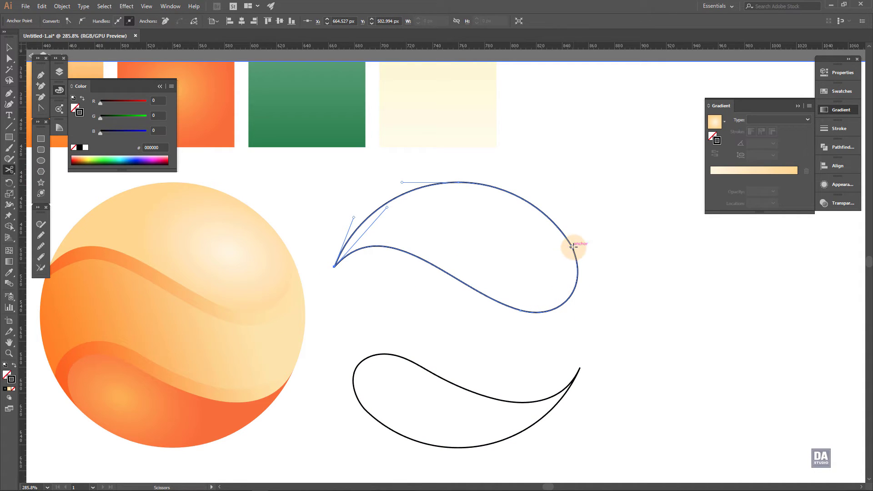
click(577, 276)
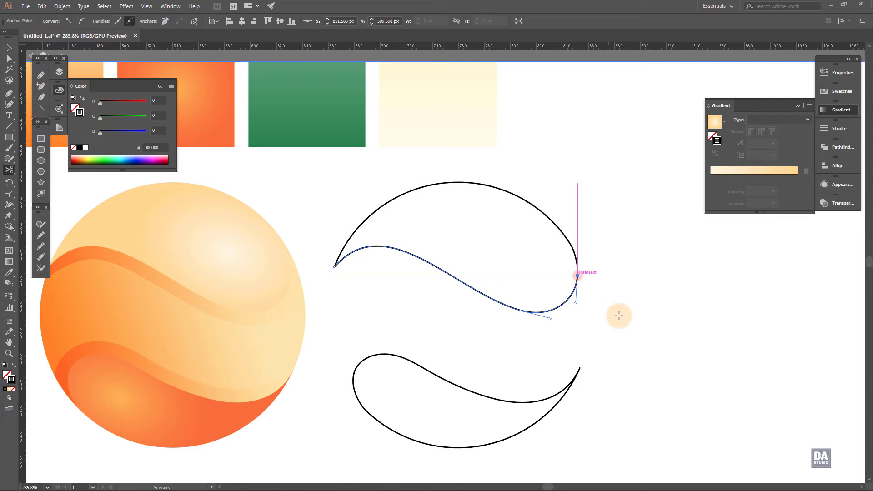
click(574, 378)
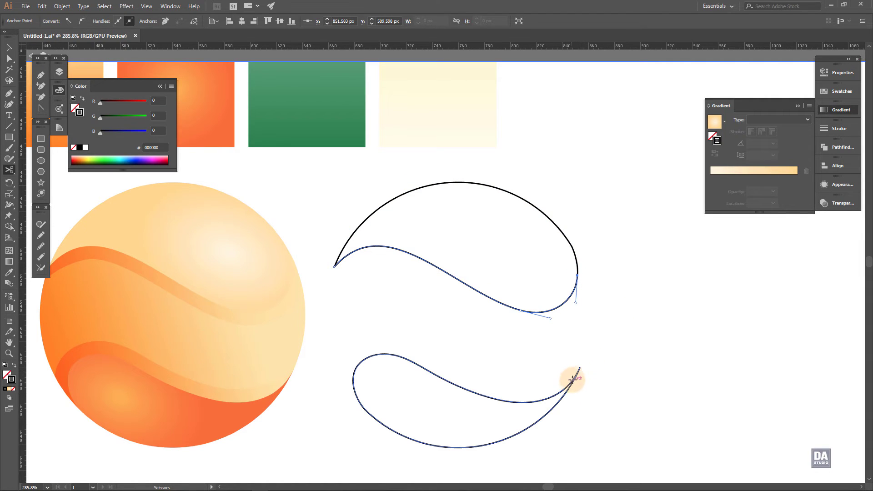
click(580, 369)
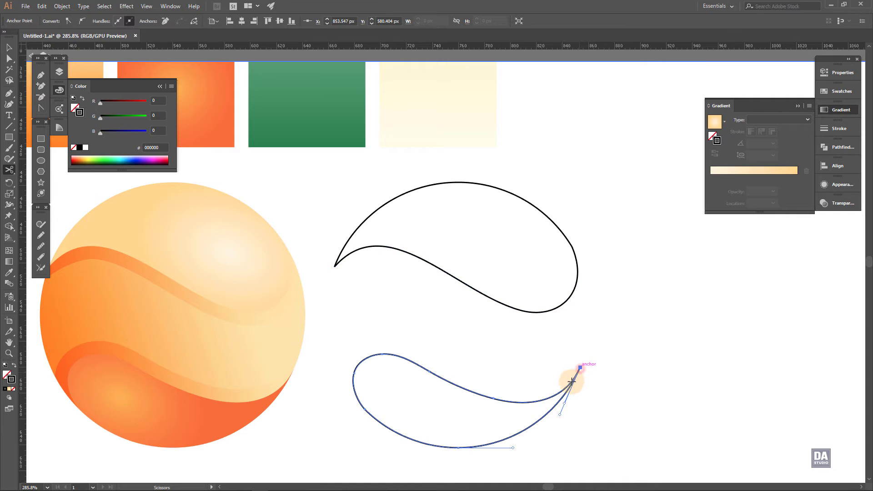
click(364, 408)
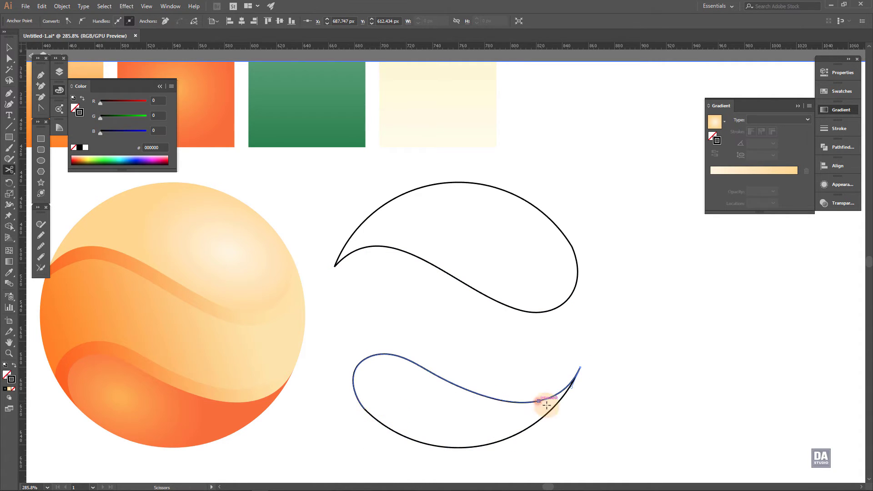
click(537, 401)
Step: Delete the unwanted tip and upper arc pieces, keeping the two S-shaped curves
click(9, 47)
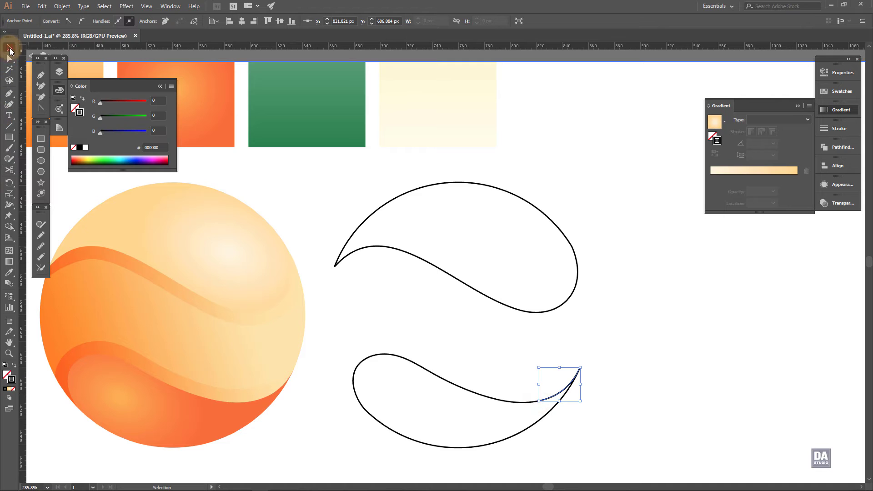
click(667, 405)
click(566, 397)
key(Delete)
double_click(562, 399)
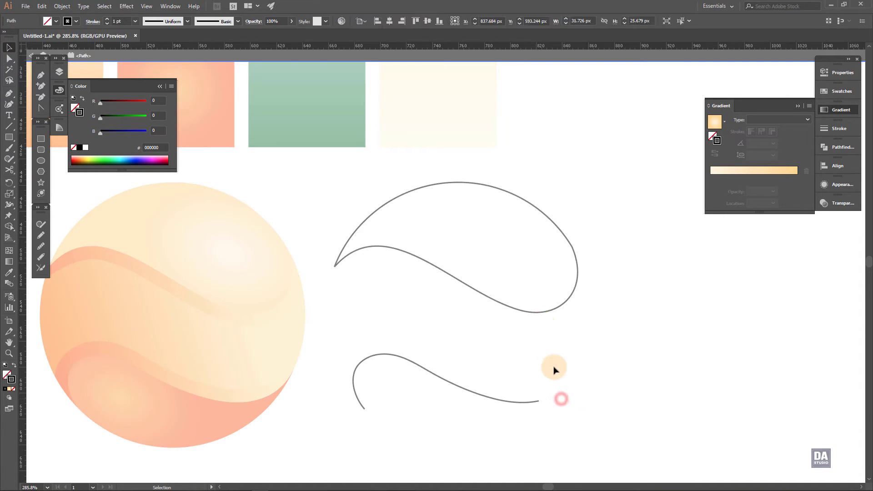
key(Escape)
click(558, 227)
key(Delete)
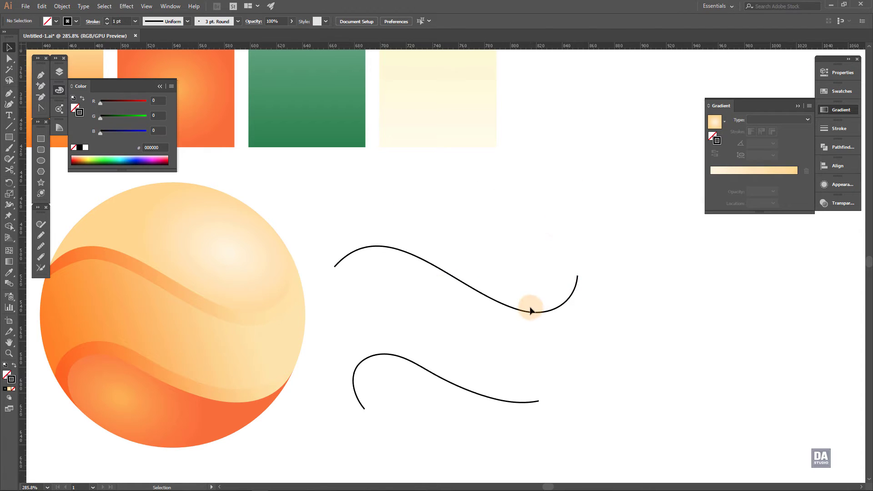
click(529, 311)
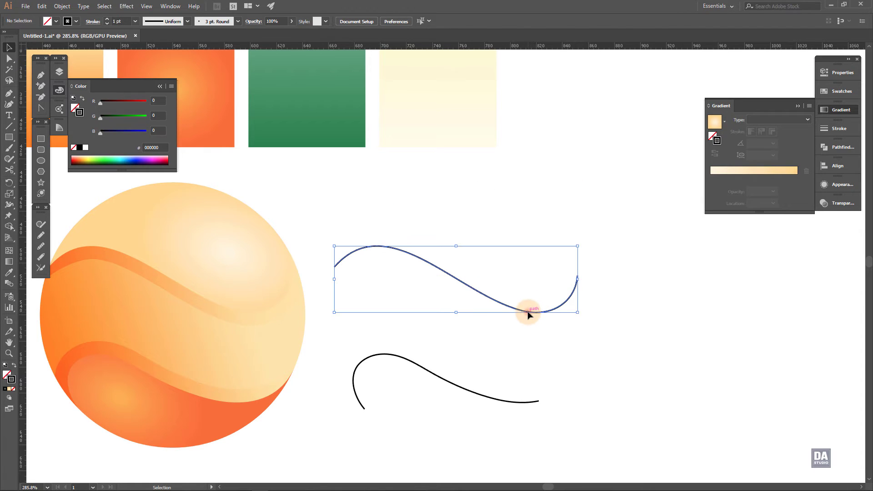
shift+click(460, 395)
Step: Lay both curves over the wave edges with a tapered width profile at about 3.4 pt
mouse_move(388, 388)
mouse_down()
mouse_move(514, 385)
mouse_move(274, 362)
mouse_up()
drag(199, 317, 258, 312)
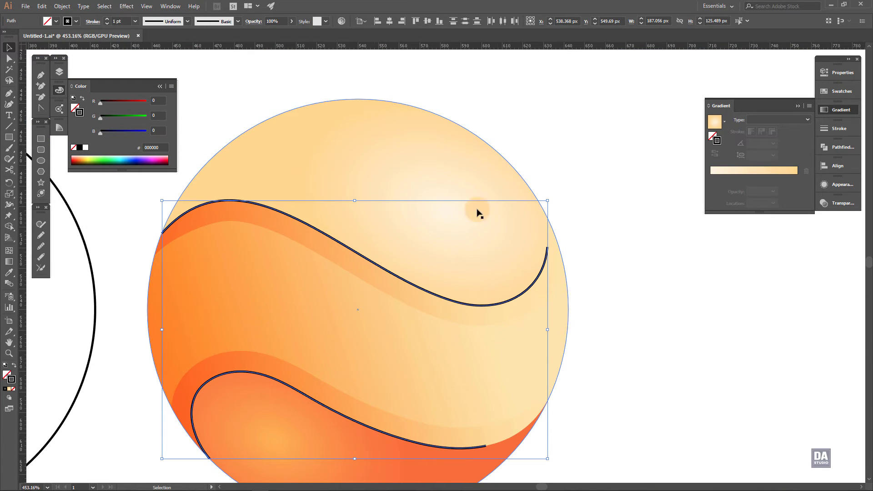
click(839, 129)
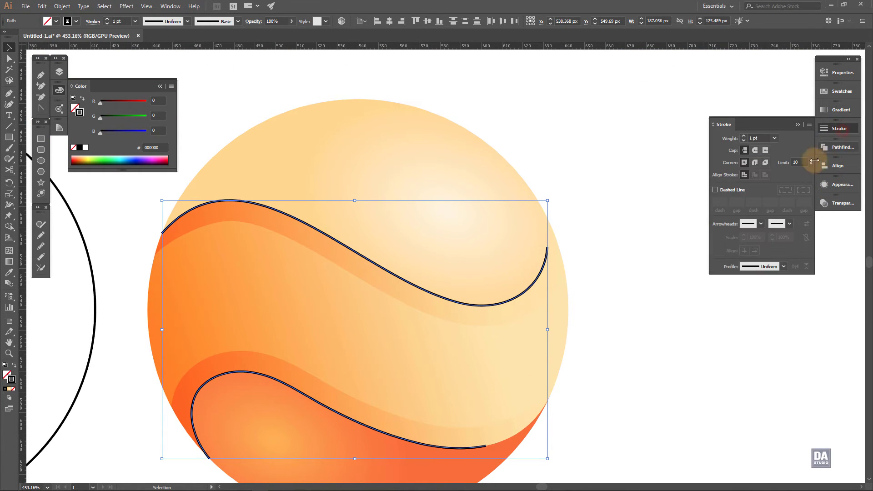
click(762, 270)
click(762, 292)
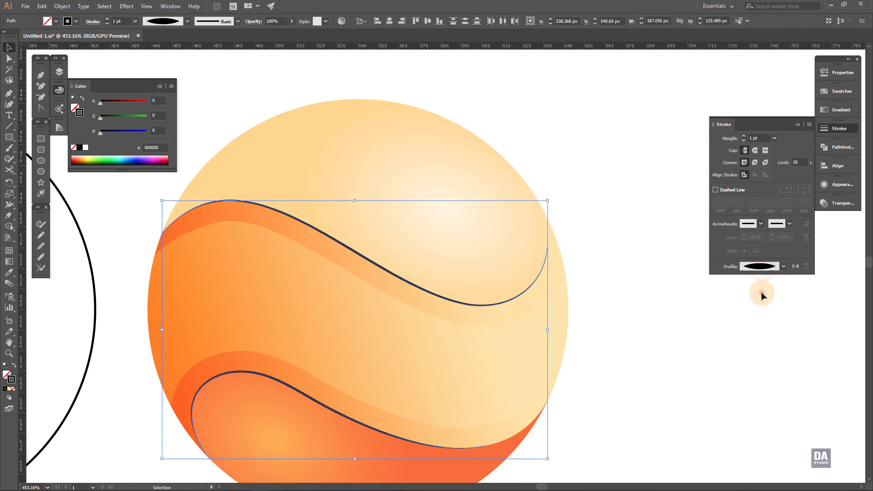
click(744, 137)
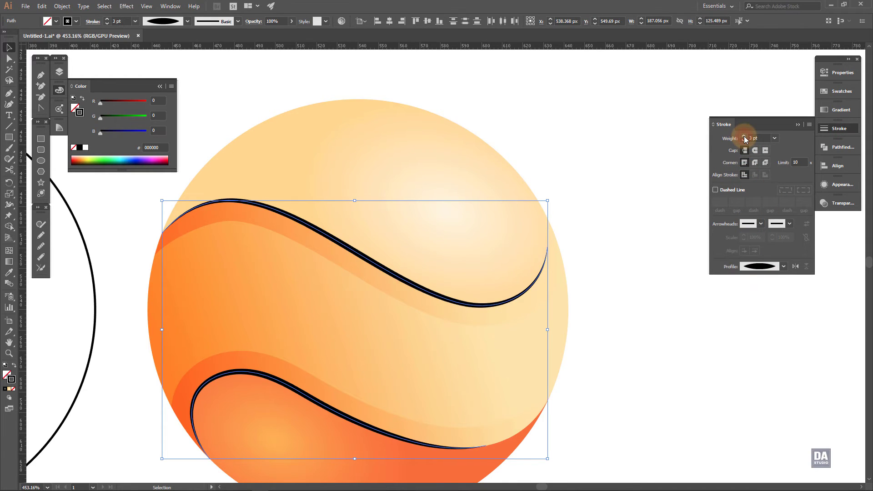
click(745, 136)
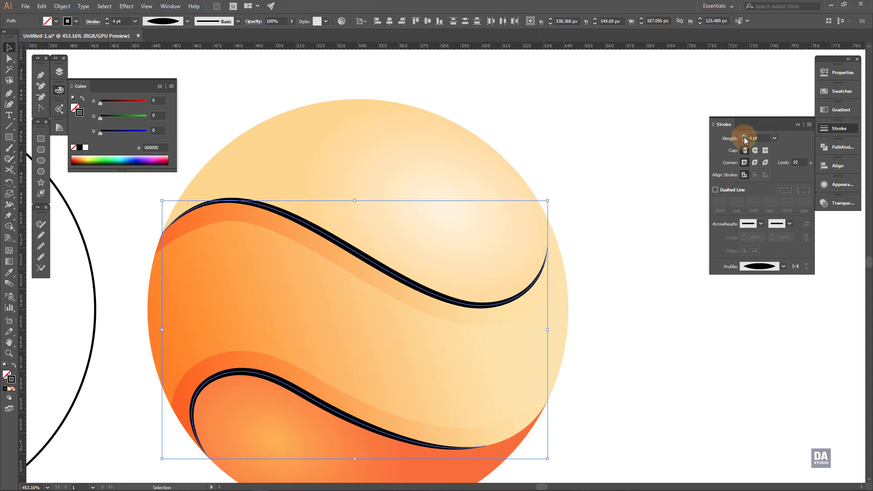
click(744, 140)
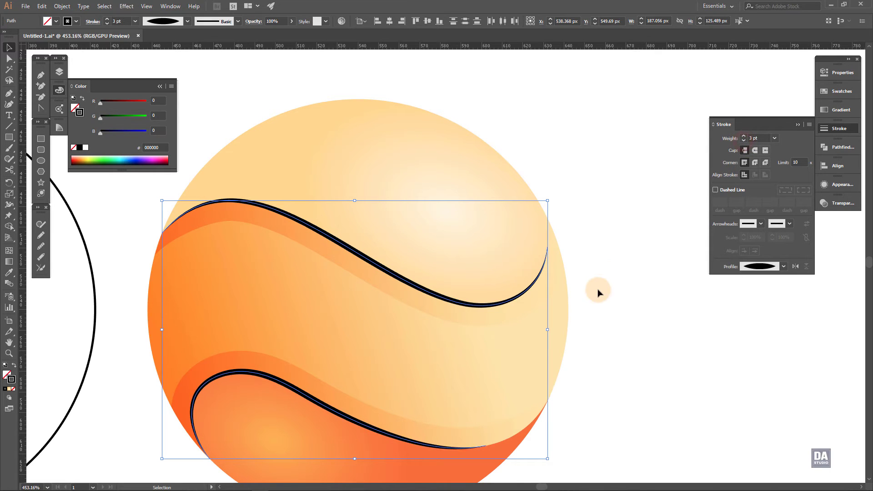
Step: Select the upper and lower wave band shapes together
mouse_move(344, 282)
mouse_down()
mouse_move(97, 200)
mouse_move(289, 220)
mouse_up()
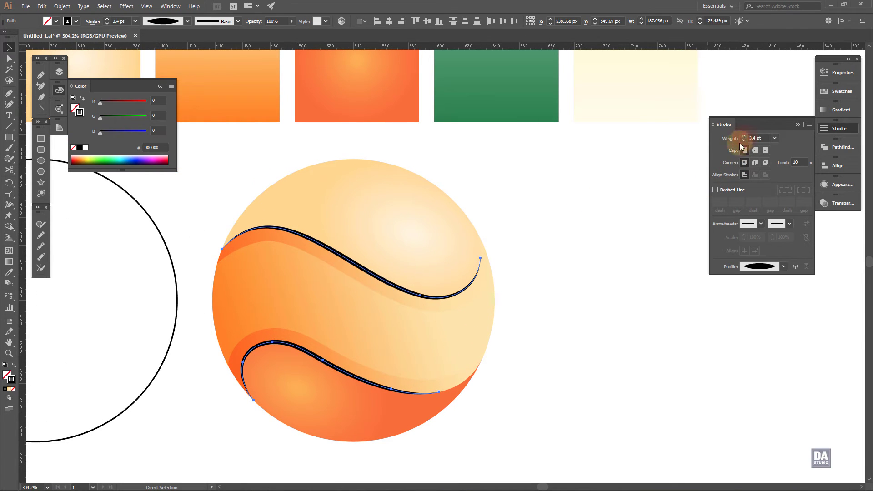
click(643, 260)
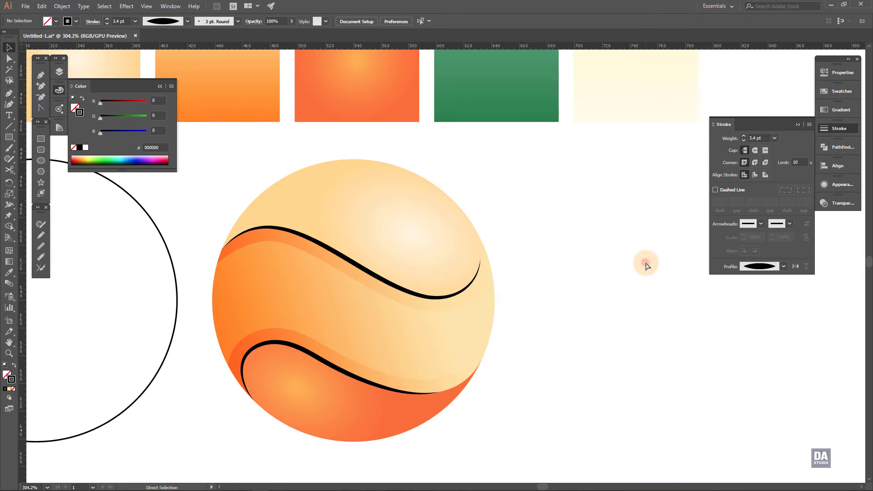
click(357, 266)
shift+click(316, 359)
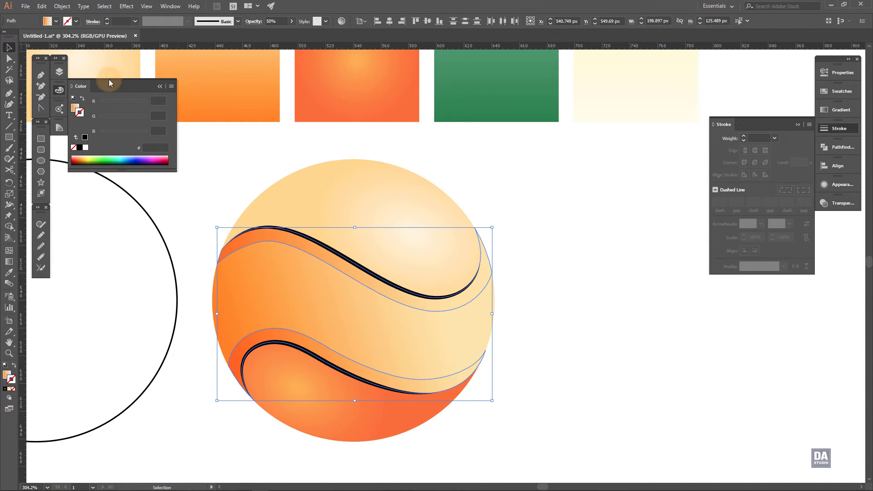
click(63, 7)
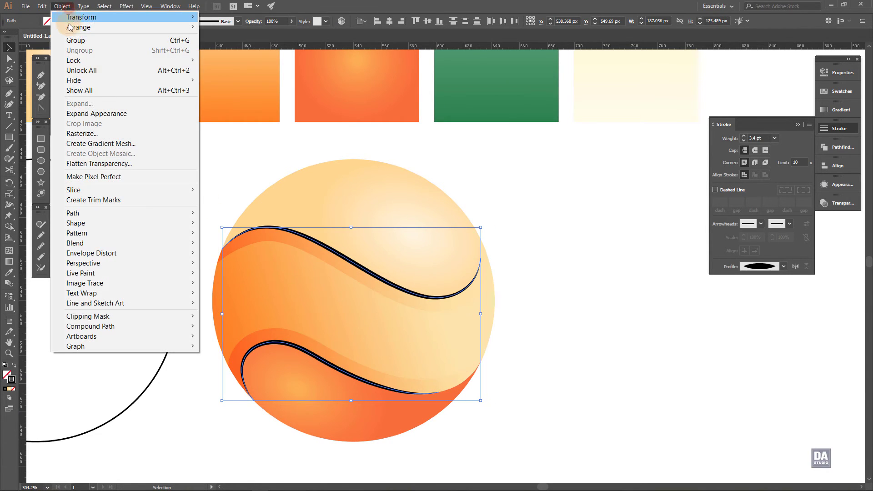
Step: Expand the two seam strokes into shapes and give them a preset gradient fill
click(86, 114)
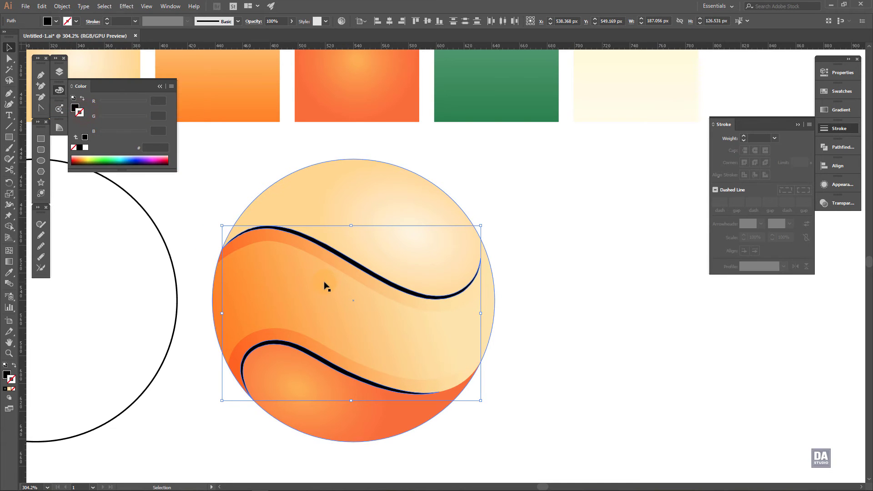
drag(354, 319, 369, 320)
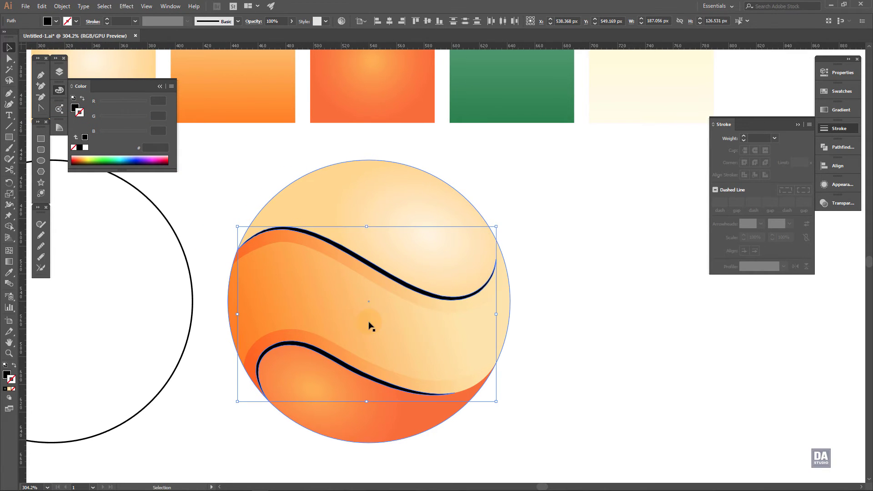
click(837, 110)
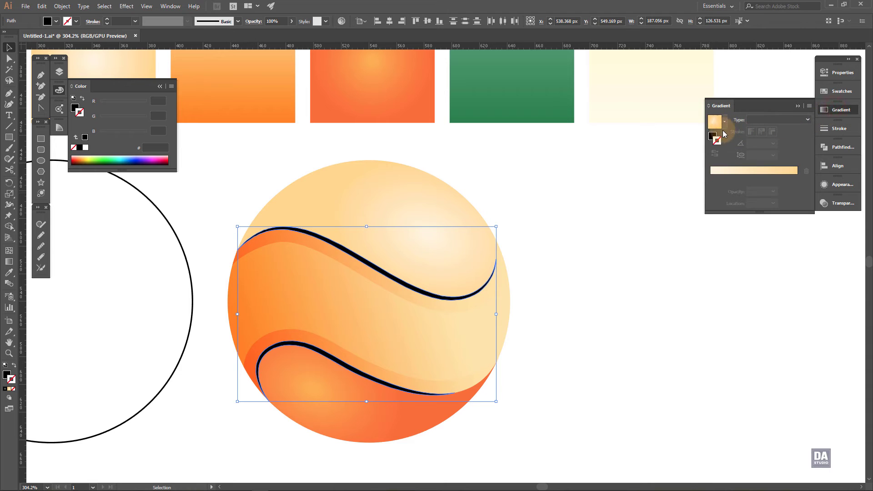
click(725, 121)
click(683, 169)
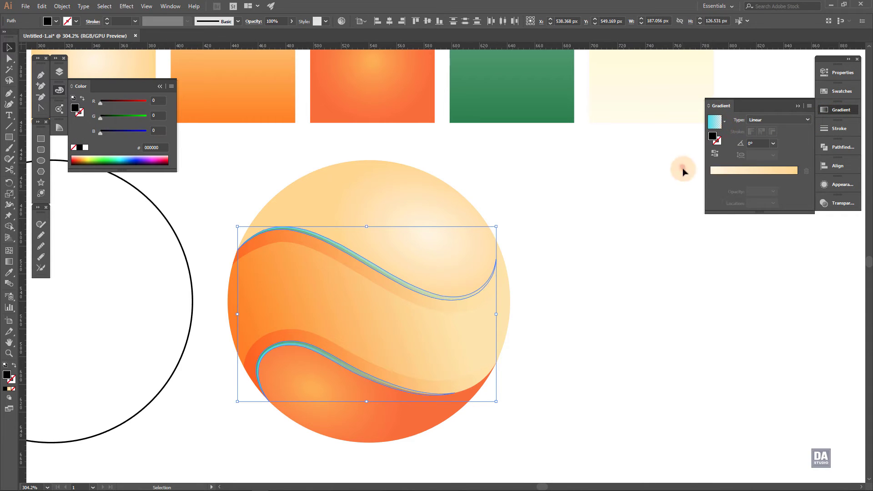
Step: Make both seam gradient stops white and set the gradient type to Radial
click(710, 179)
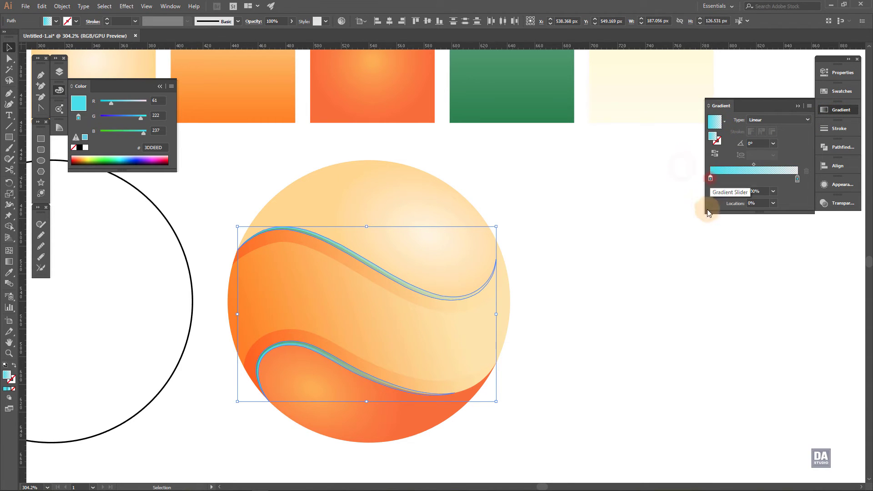
double_click(711, 179)
click(700, 259)
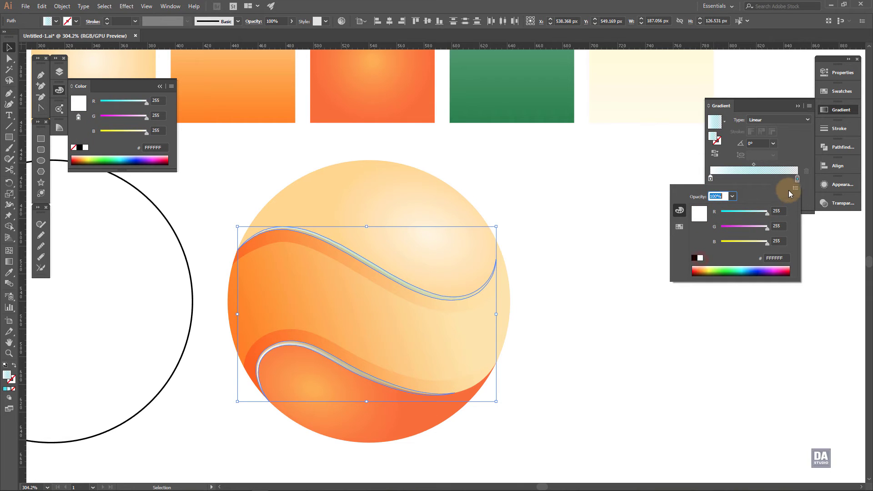
double_click(797, 180)
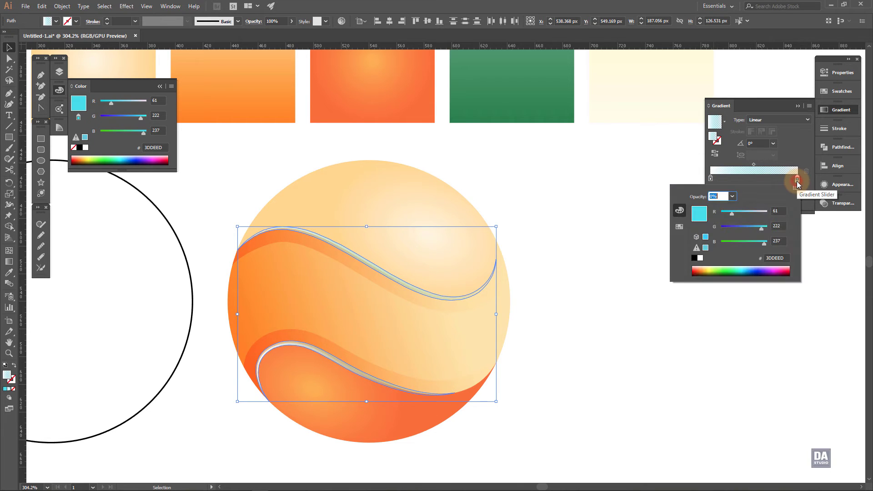
click(701, 259)
click(760, 125)
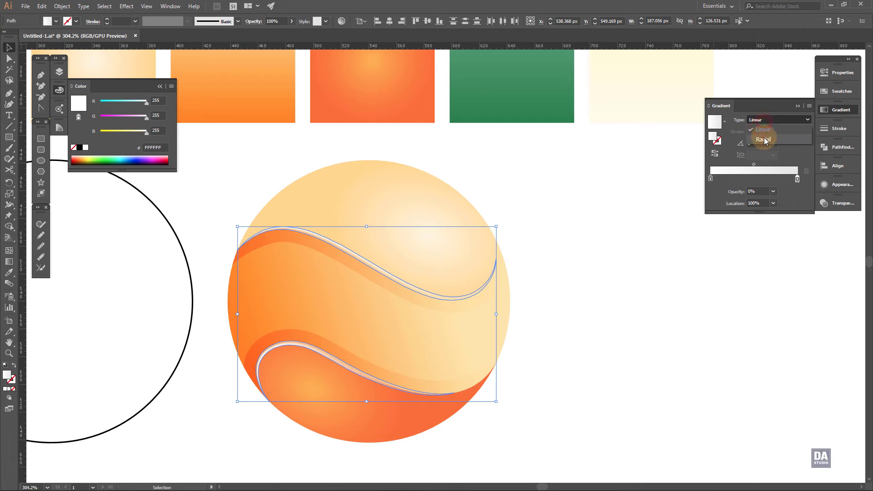
click(764, 139)
key(a)
click(555, 320)
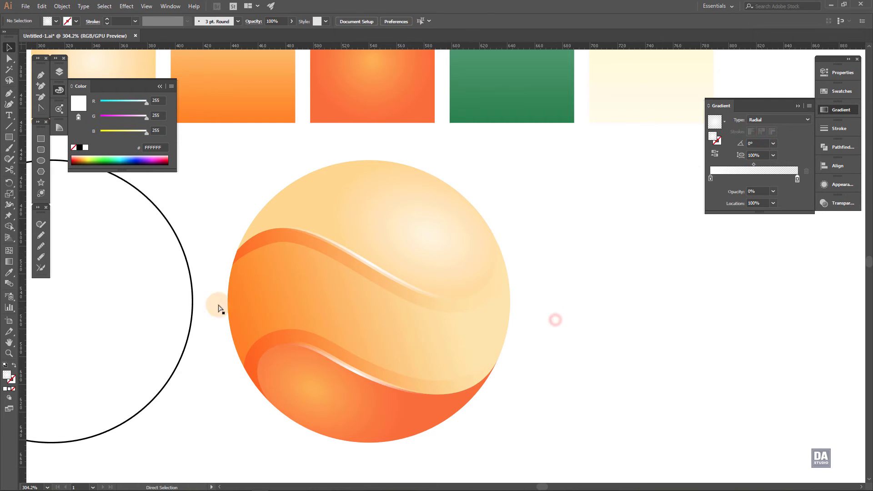
key(v)
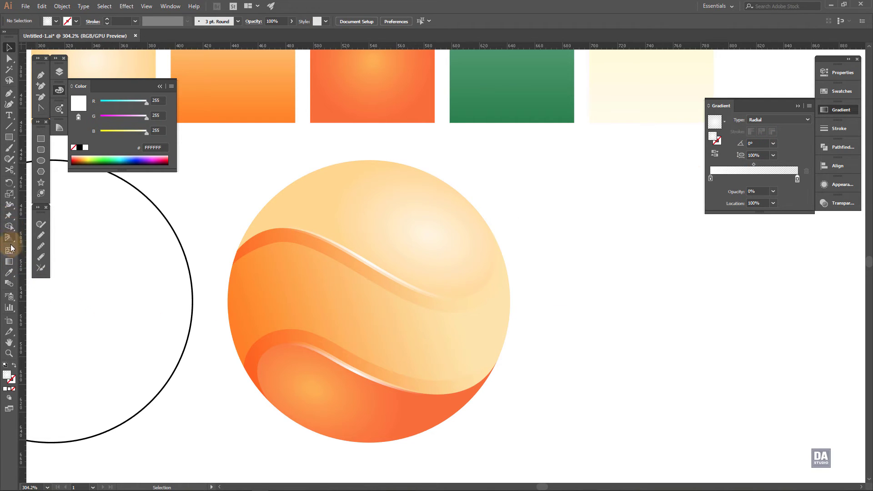
Step: Angle the upper seam highlight's gradient along its curve with the Gradient tool
click(9, 261)
click(369, 261)
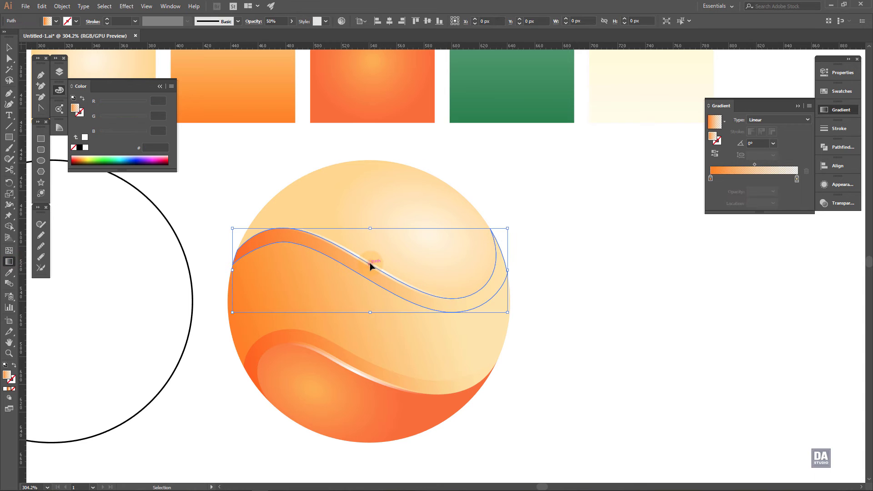
key(v)
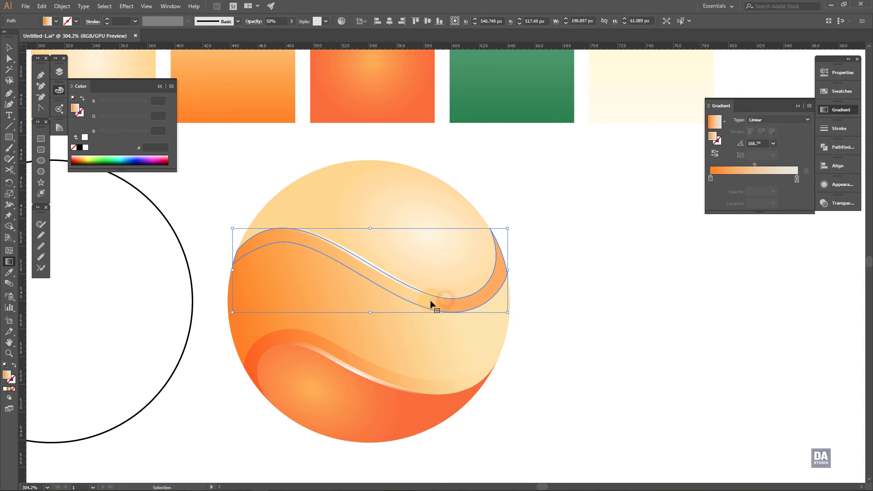
click(427, 295)
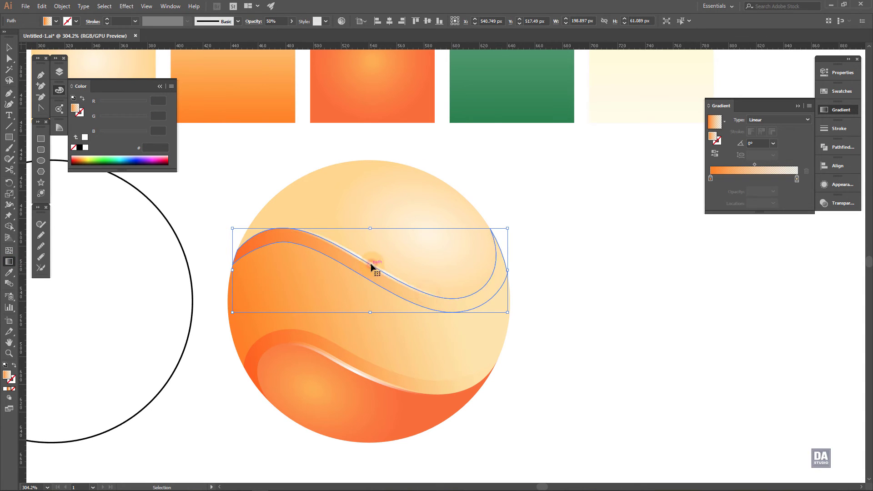
click(371, 268)
key(g)
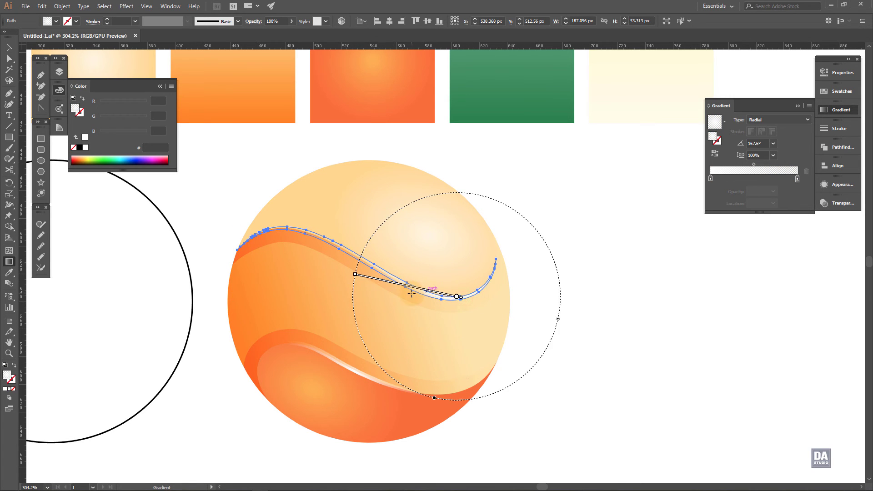
drag(412, 294, 308, 260)
click(598, 327)
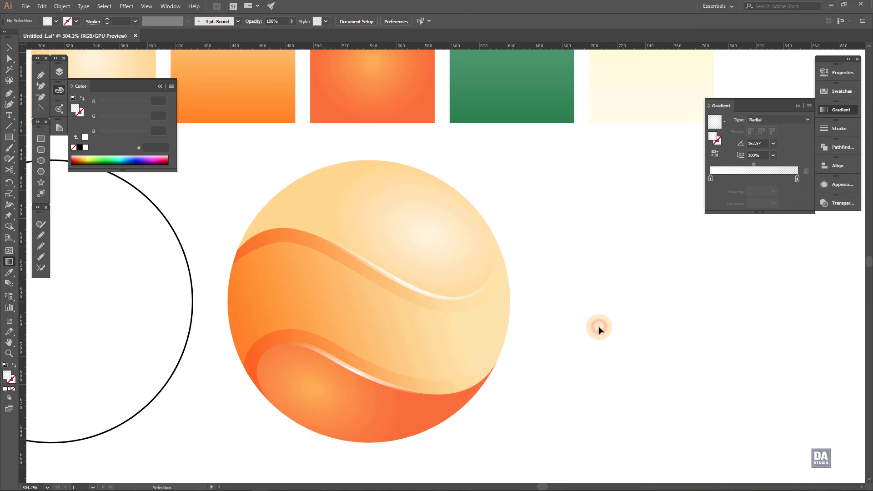
click(583, 332)
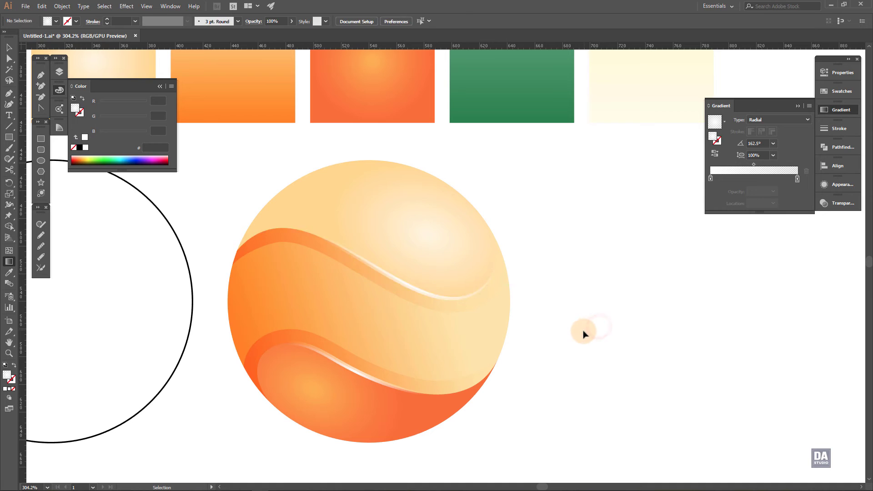
Step: Angle the lower seam highlight's gradient along its curve, then zoom out
click(359, 375)
drag(315, 351, 403, 388)
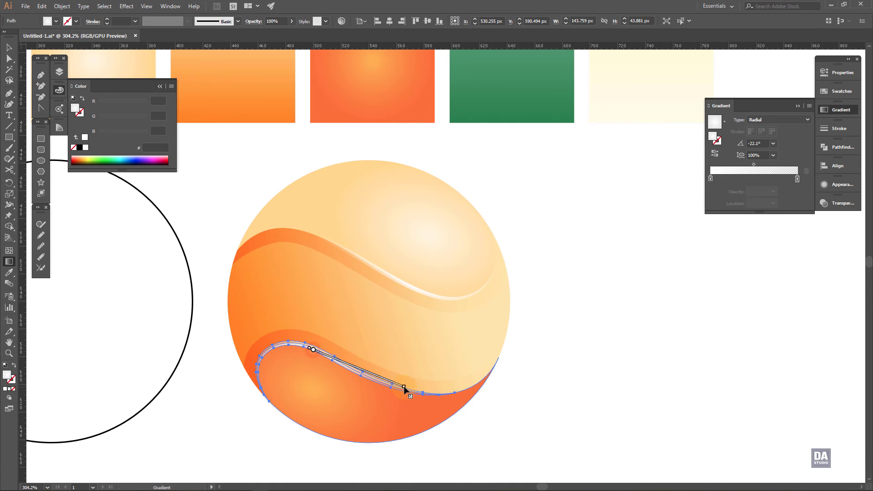
click(609, 397)
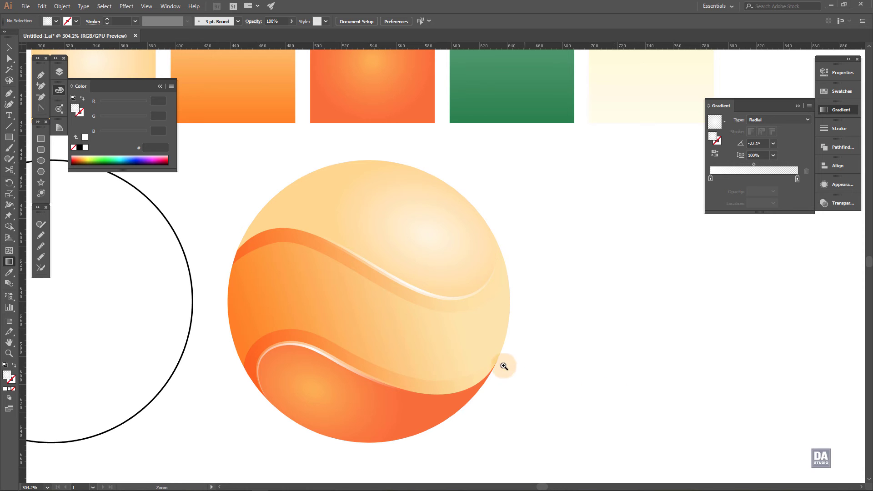
mouse_move(503, 361)
mouse_down()
mouse_move(394, 286)
mouse_move(501, 308)
mouse_up()
Step: Eyedropper the ball's orange gradient onto the empty outline circle
mouse_move(549, 361)
mouse_down()
mouse_move(471, 306)
mouse_move(510, 316)
mouse_move(546, 349)
mouse_up()
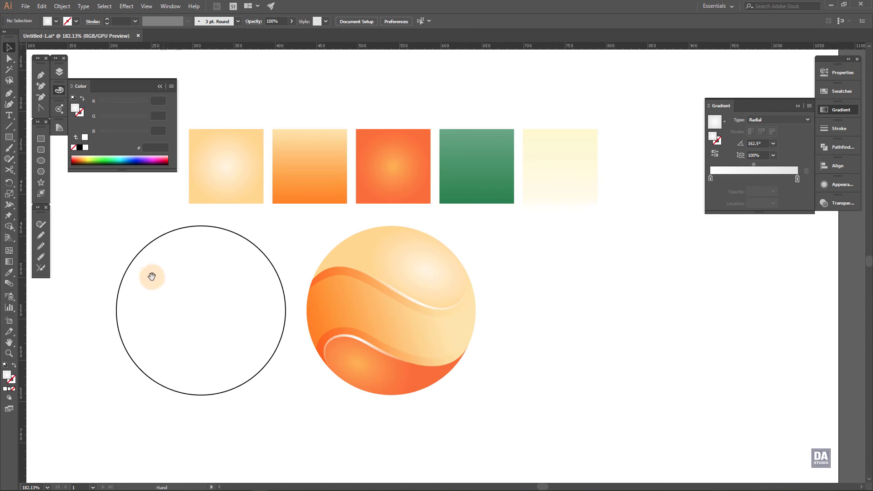
drag(150, 276, 257, 314)
click(8, 272)
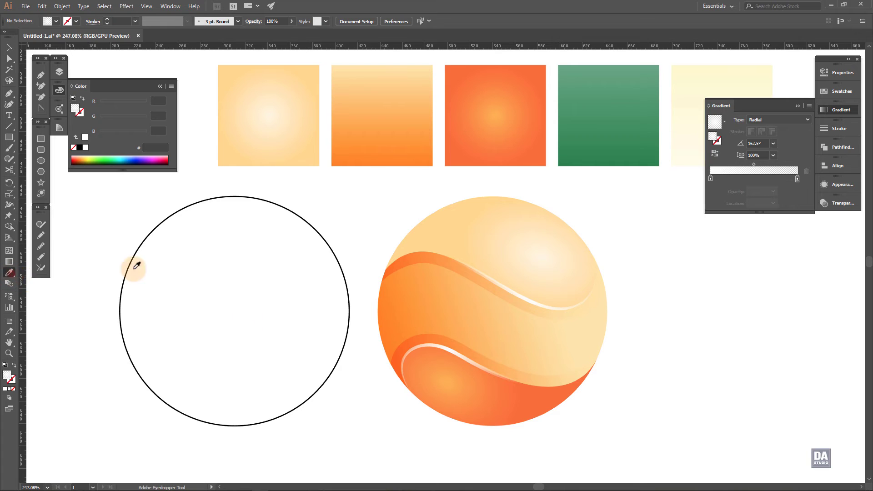
ctrl+click(326, 243)
click(413, 294)
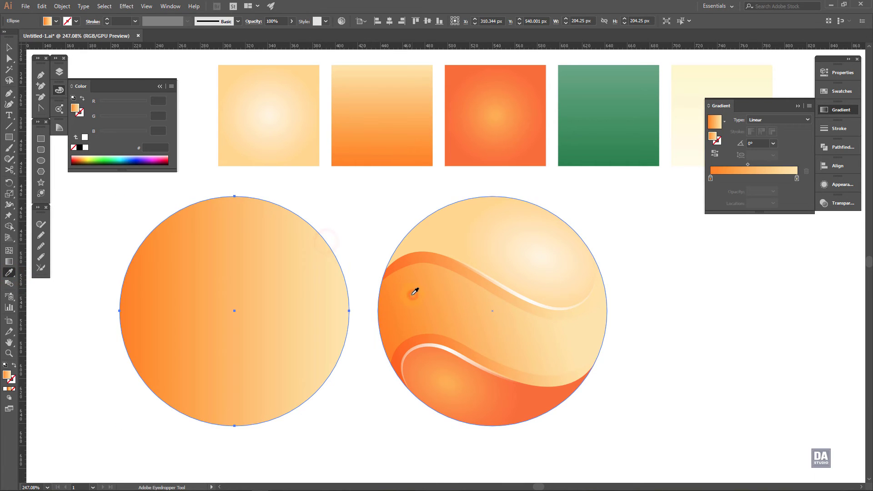
Step: Run the circle's gradient diagonally up-right and set its light end stop to 0% opacity
key(g)
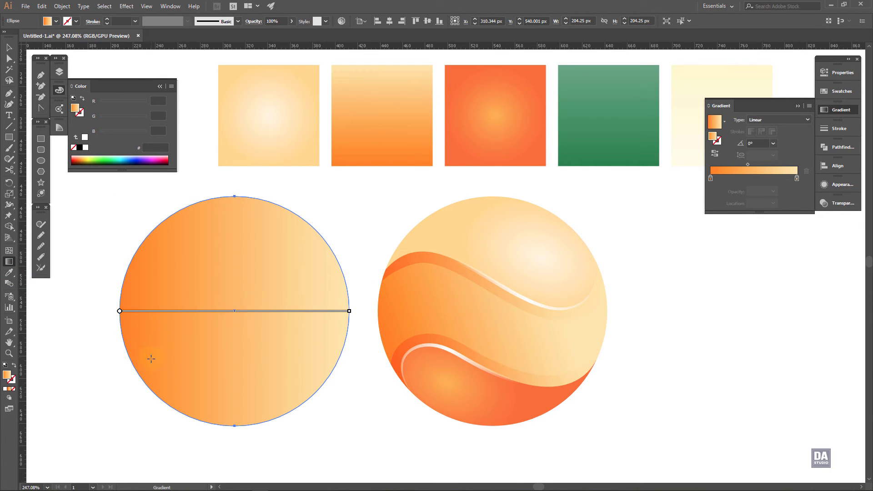
drag(149, 354, 284, 287)
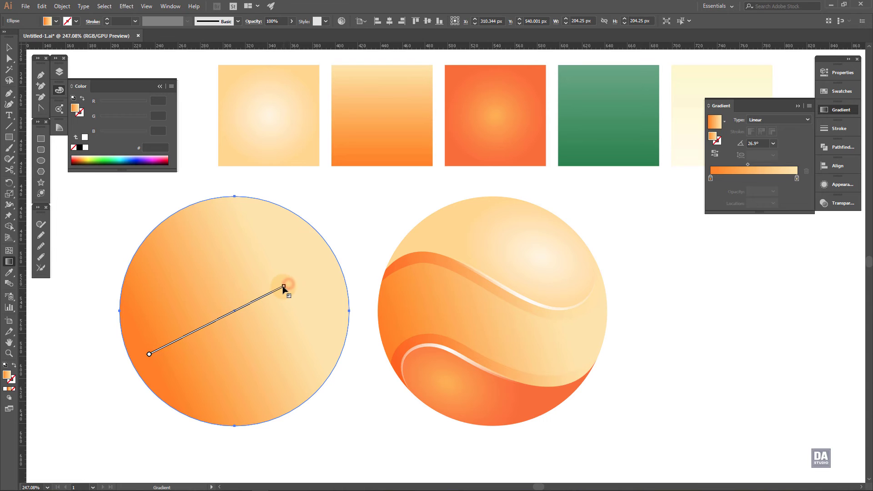
click(797, 178)
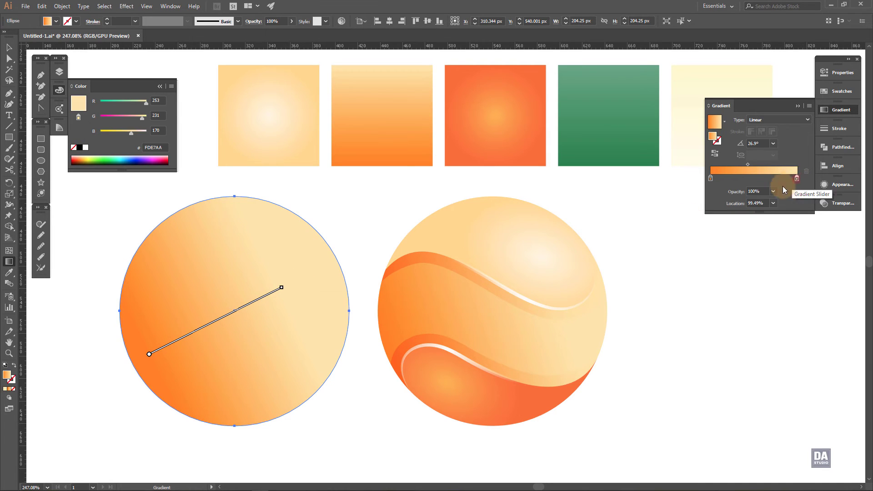
click(773, 191)
click(782, 201)
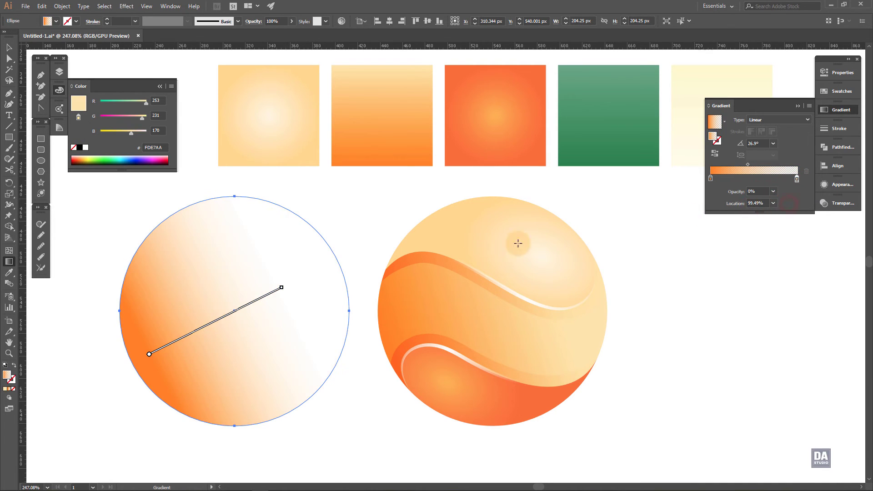
key(v)
Step: Move the faded circle so it sits exactly over the tennis ball
click(223, 377)
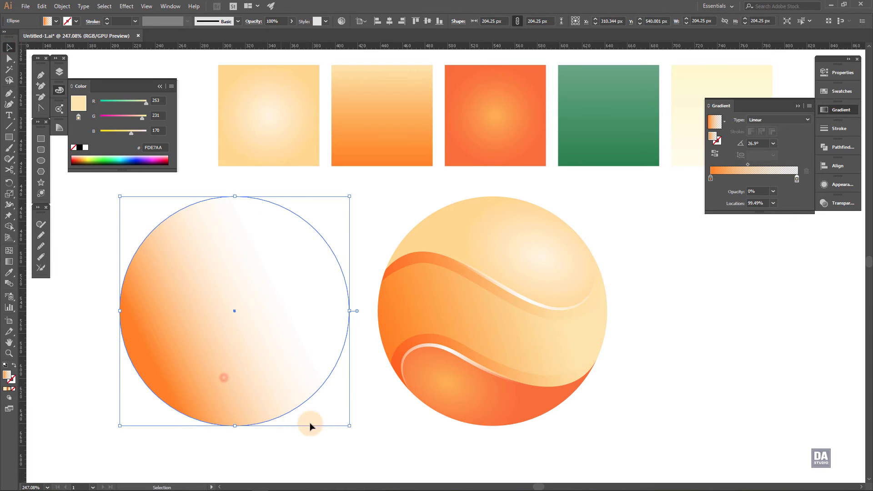
click(311, 434)
drag(224, 401, 470, 400)
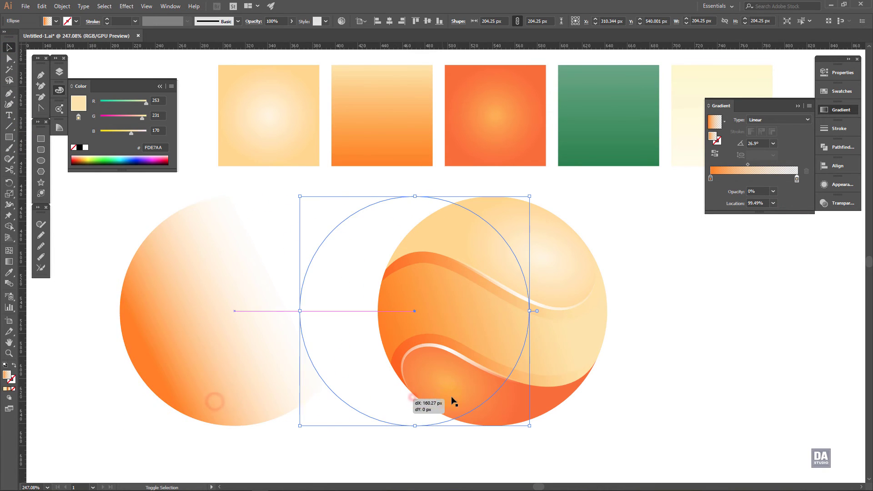
drag(364, 391, 441, 392)
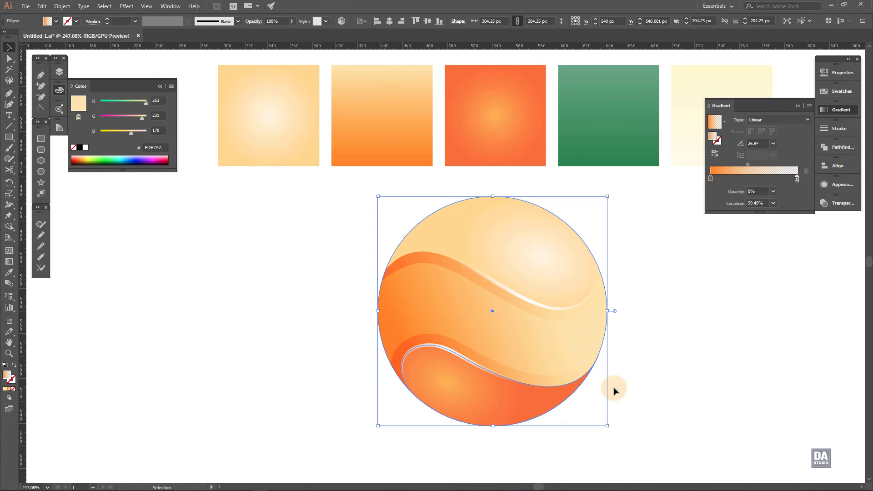
Step: Set the shading circle to Multiply blend mode at 37% opacity
key(z)
drag(635, 370, 703, 366)
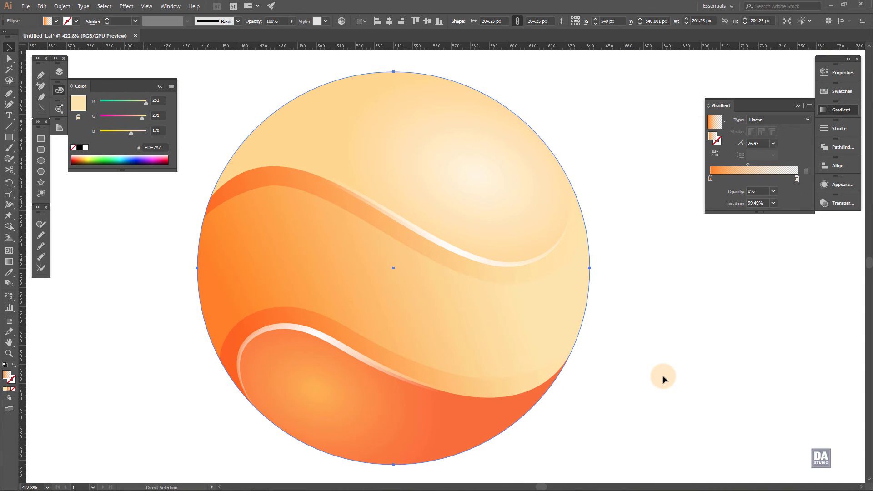
key(v)
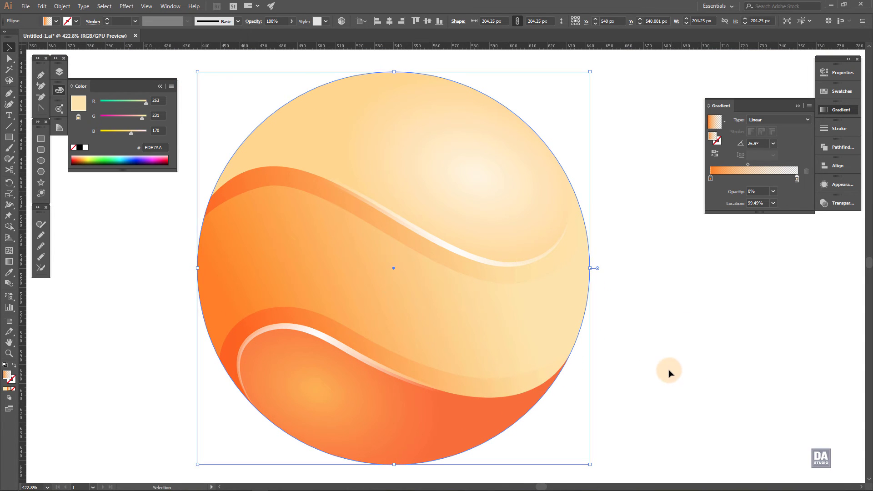
click(838, 203)
click(749, 213)
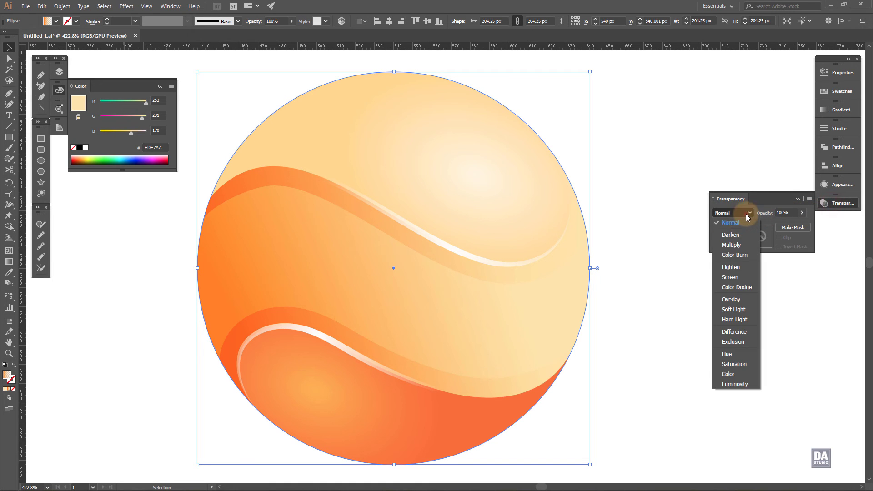
click(740, 244)
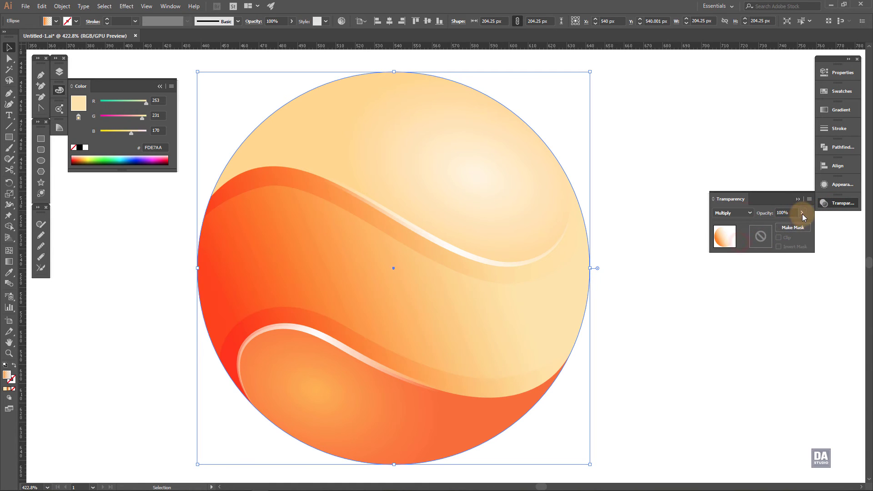
drag(774, 227, 782, 228)
click(701, 325)
click(663, 325)
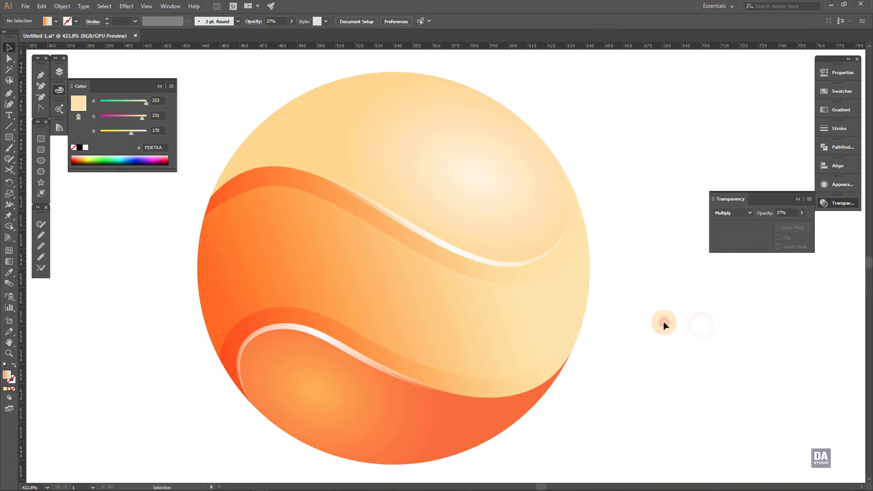
Step: Rotate the ball slightly counter-clockwise using its bounding box
drag(361, 301, 316, 295)
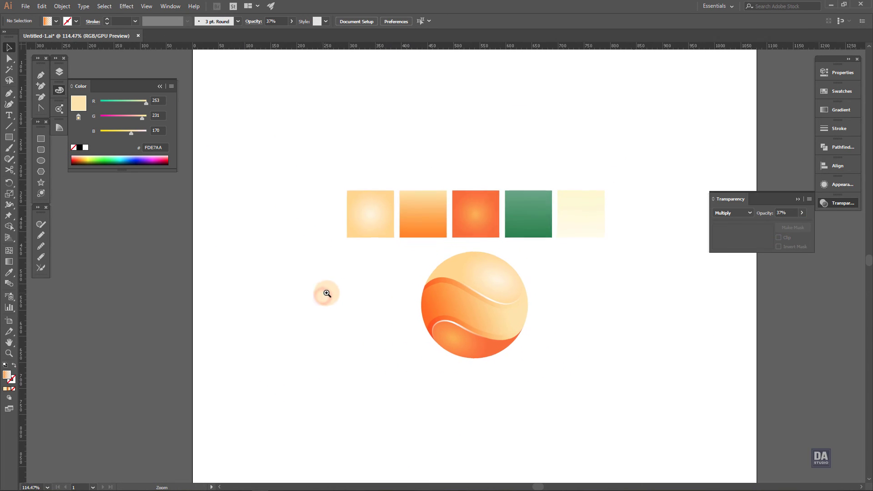
drag(470, 341, 394, 340)
click(424, 326)
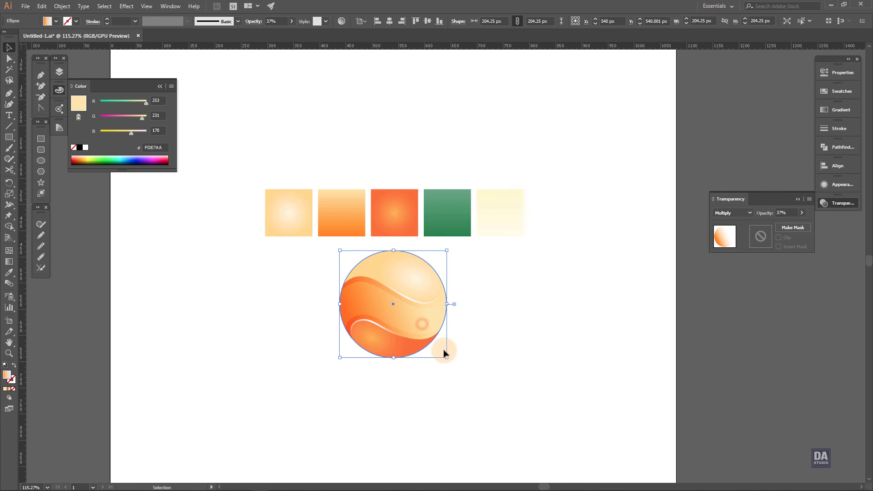
drag(451, 363, 459, 356)
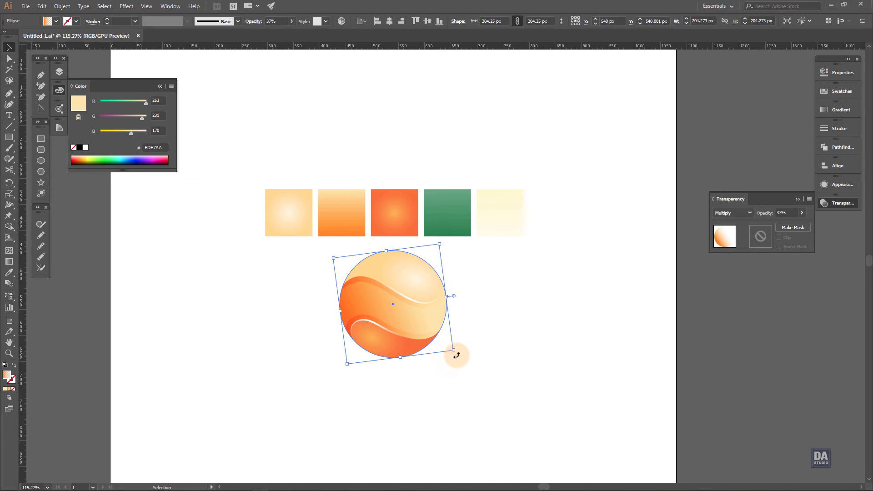
drag(457, 355, 473, 334)
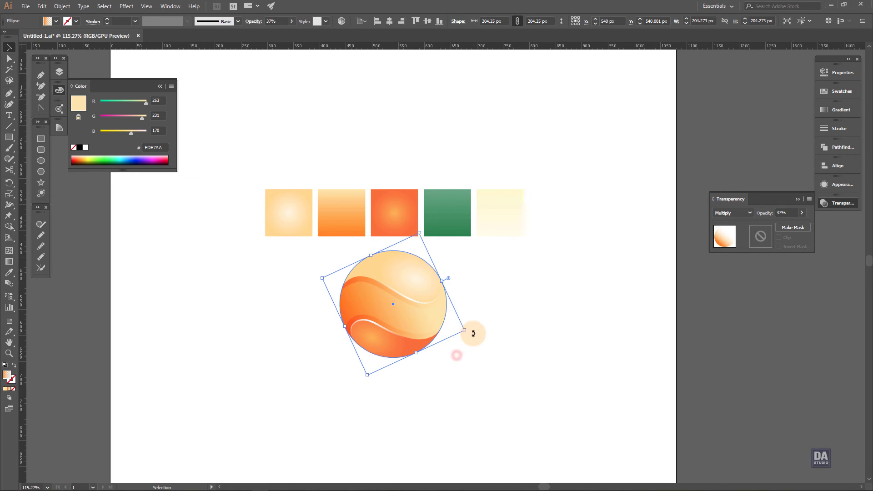
click(499, 344)
mouse_move(492, 347)
mouse_down()
mouse_move(477, 357)
mouse_move(484, 354)
mouse_up()
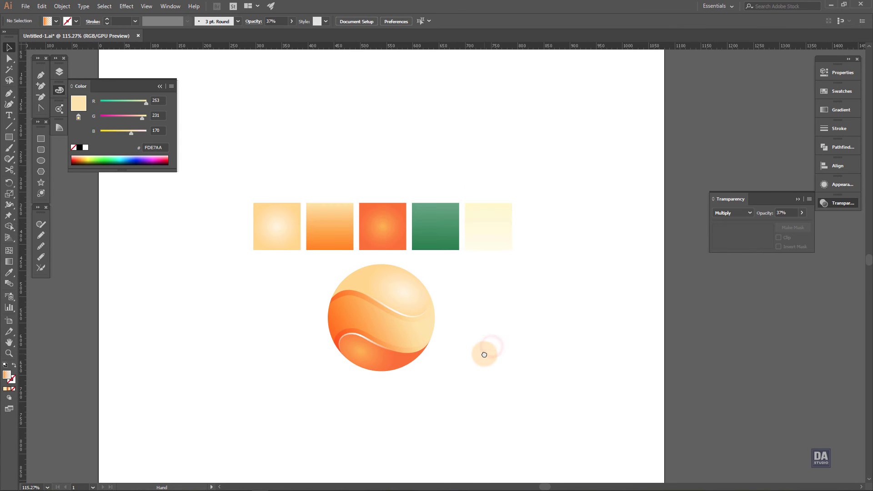
Step: Drag the five colour swatches higher up the artboard
scroll(474, 333, down, 3)
scroll(473, 334, up, 1)
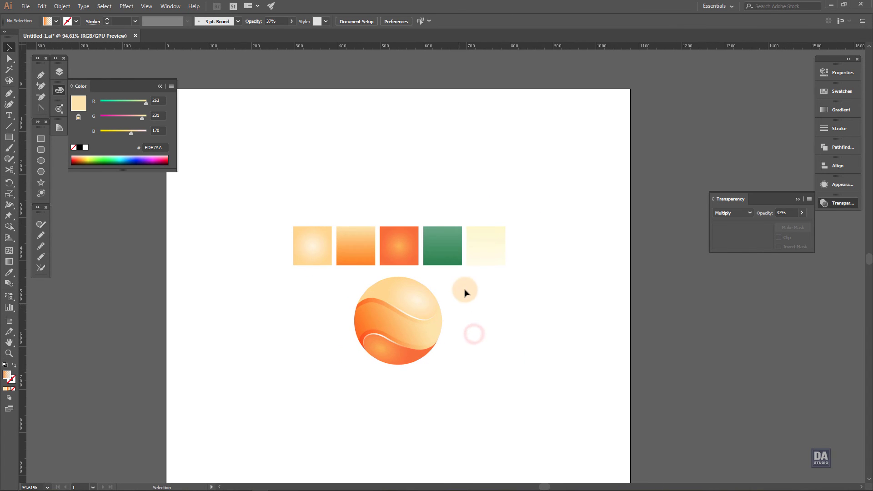
key(v)
mouse_move(462, 289)
mouse_down()
mouse_move(483, 230)
mouse_move(483, 178)
mouse_up()
click(484, 254)
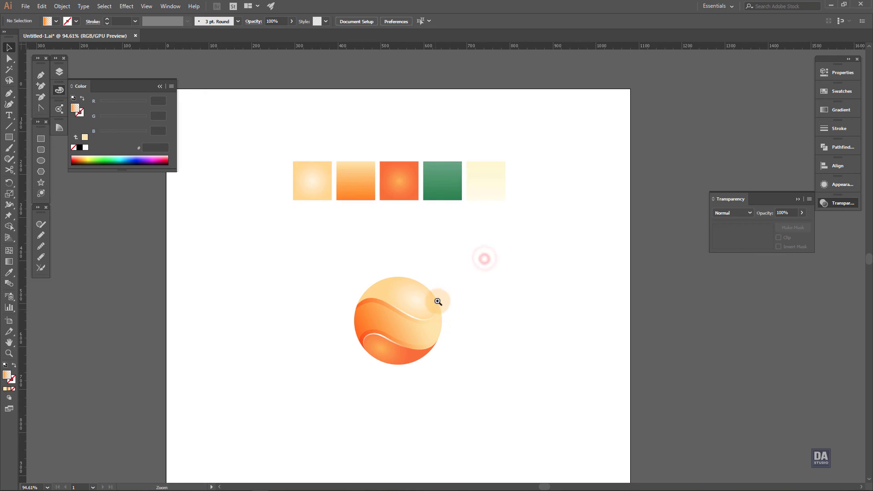
scroll(437, 353, up, 3)
scroll(474, 293, up, 1)
drag(502, 312, 491, 288)
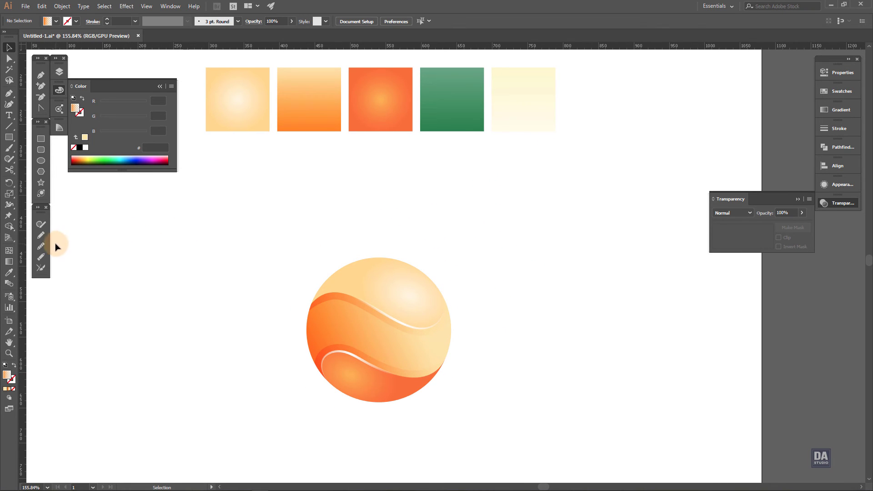
Step: With the Pen tool, check the Layers panel and place the leaf outline's first point
click(41, 76)
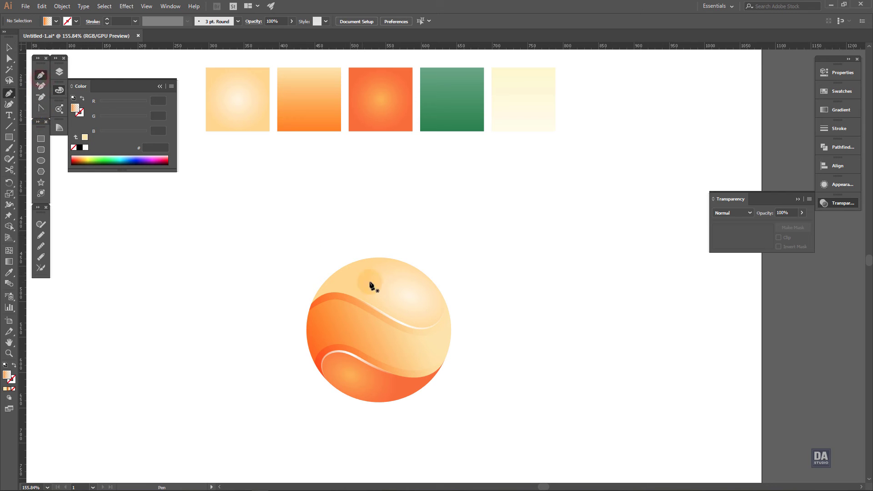
scroll(473, 309, up, 3)
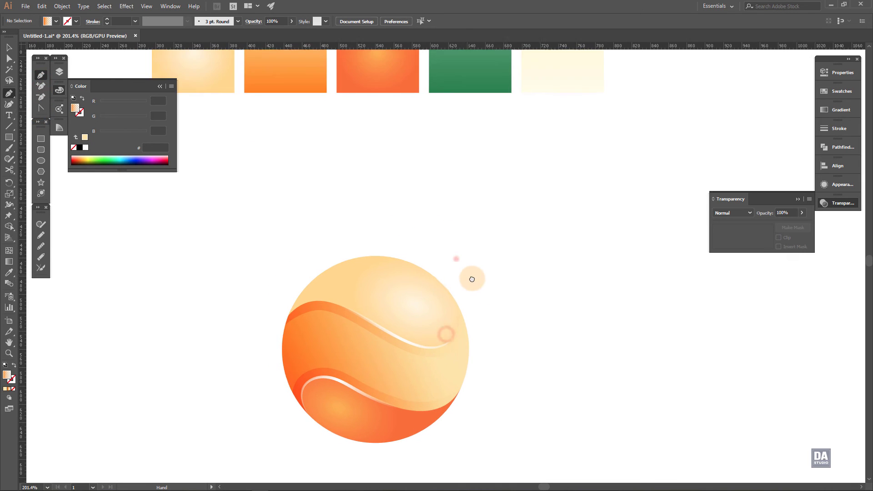
click(62, 75)
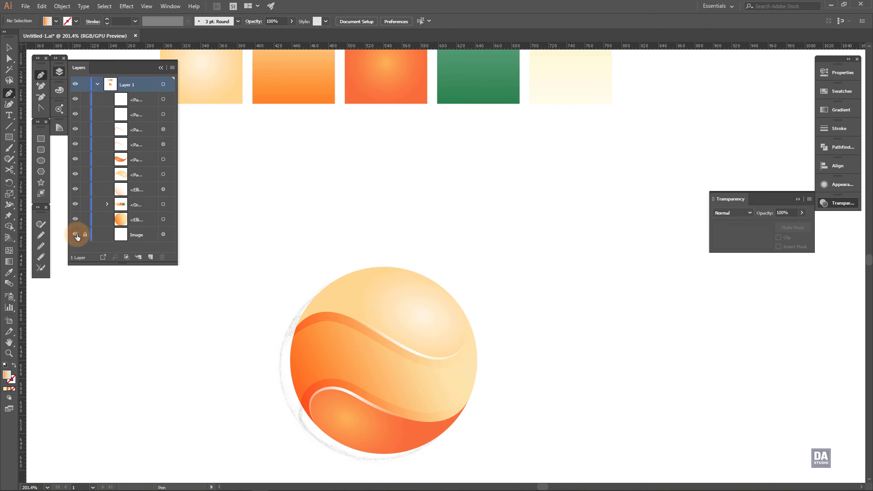
click(60, 71)
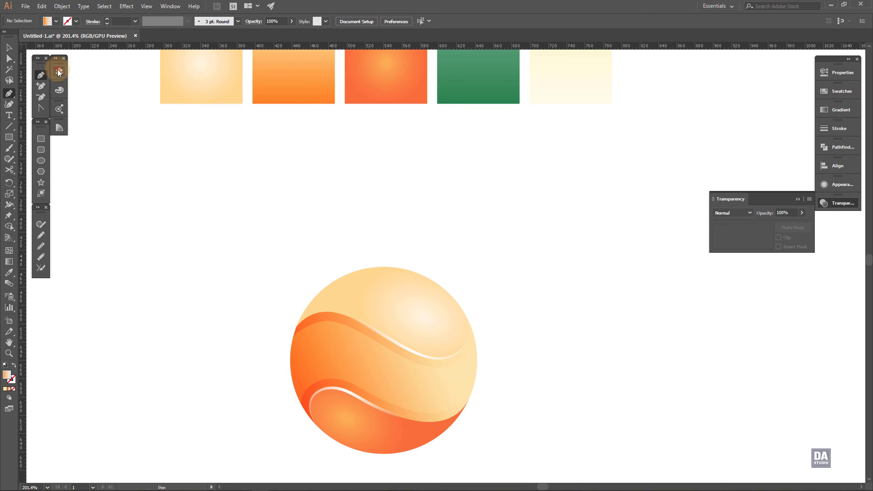
click(427, 248)
Step: Draw a curved leaf half with a sharp top corner and close the path
drag(492, 186, 558, 182)
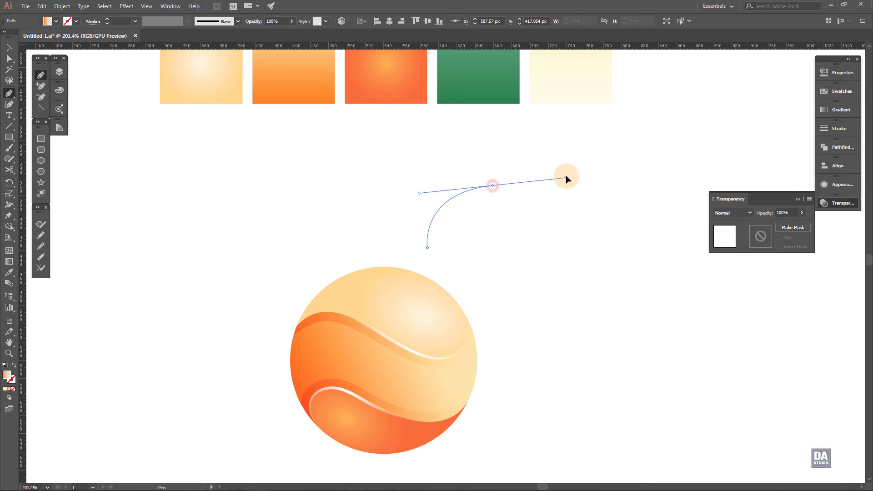
drag(492, 185, 498, 193)
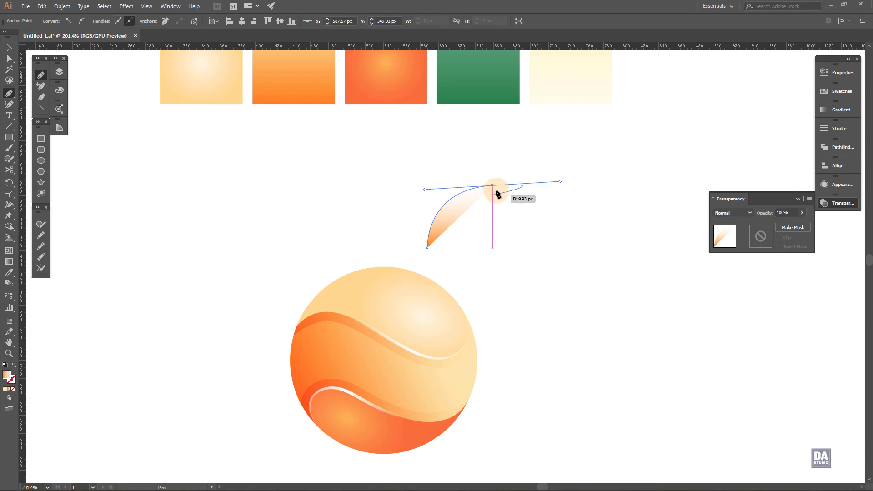
click(493, 186)
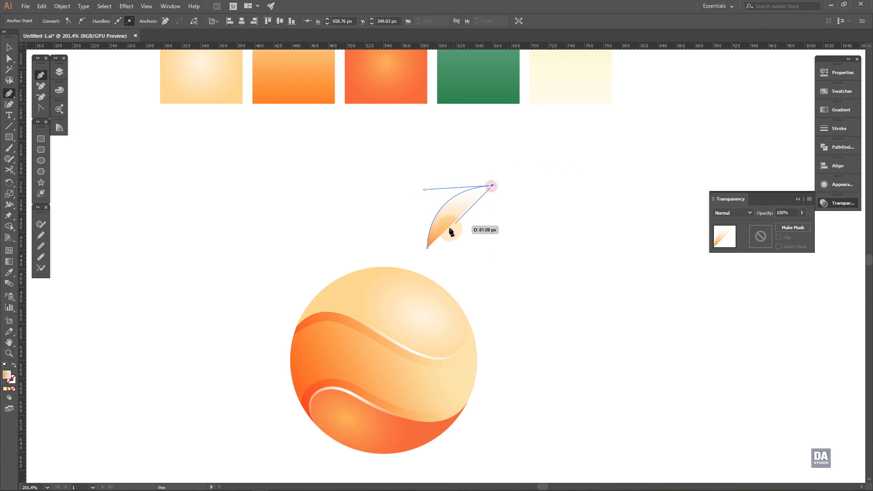
click(427, 248)
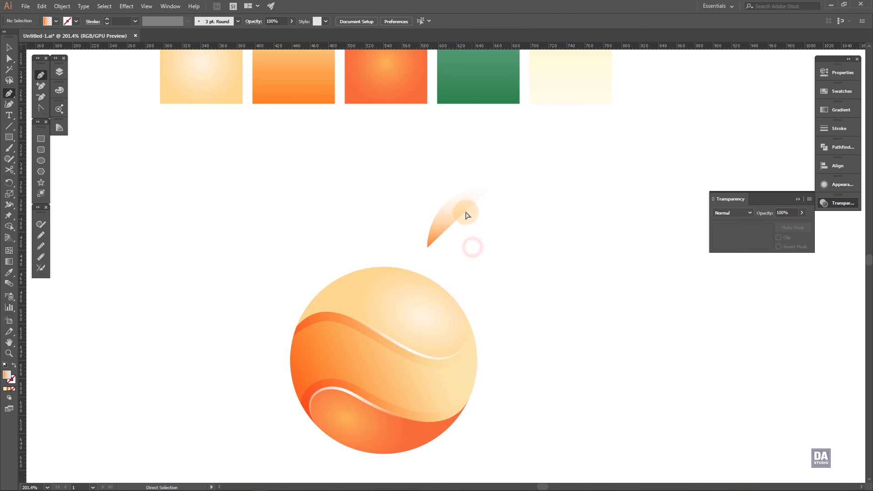
Step: Alt-drag a copy of the leaf half, rotate it 180°, and fit it against the first
drag(461, 211, 477, 226)
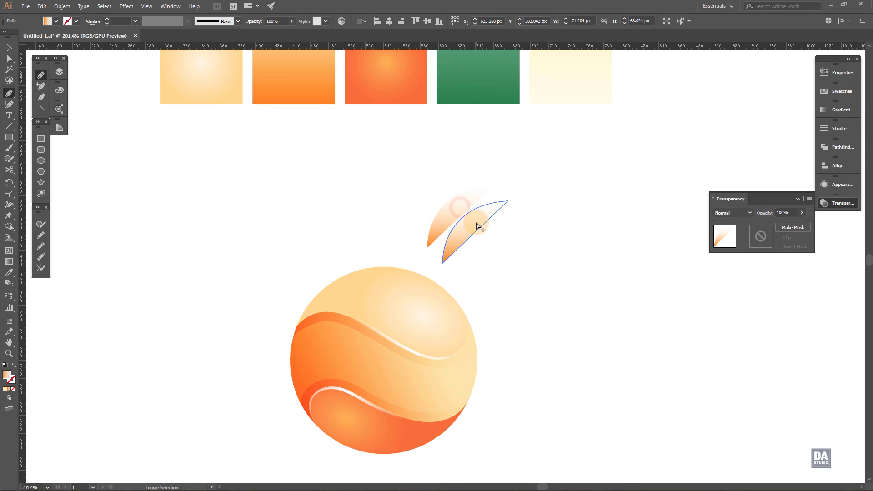
key(v)
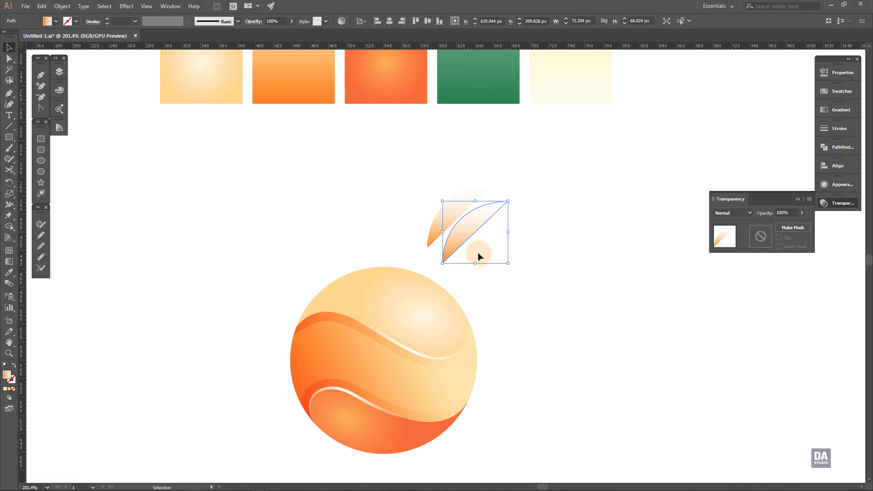
drag(509, 267, 453, 184)
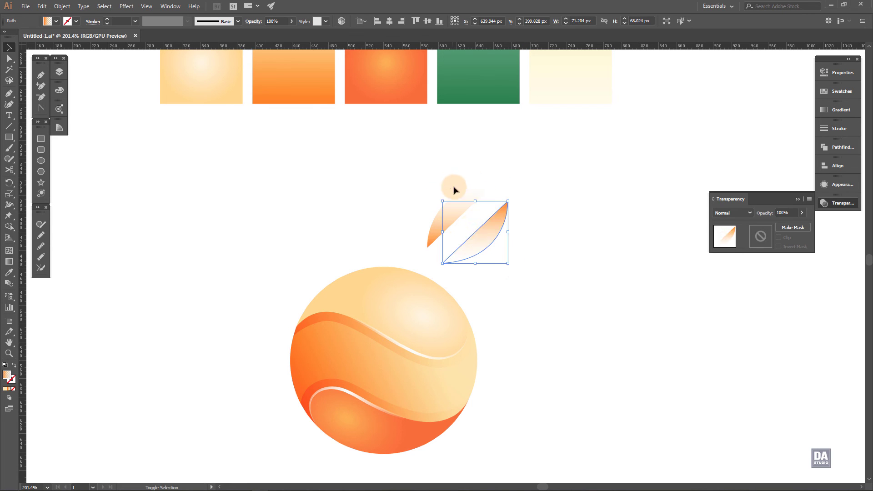
drag(482, 243, 465, 227)
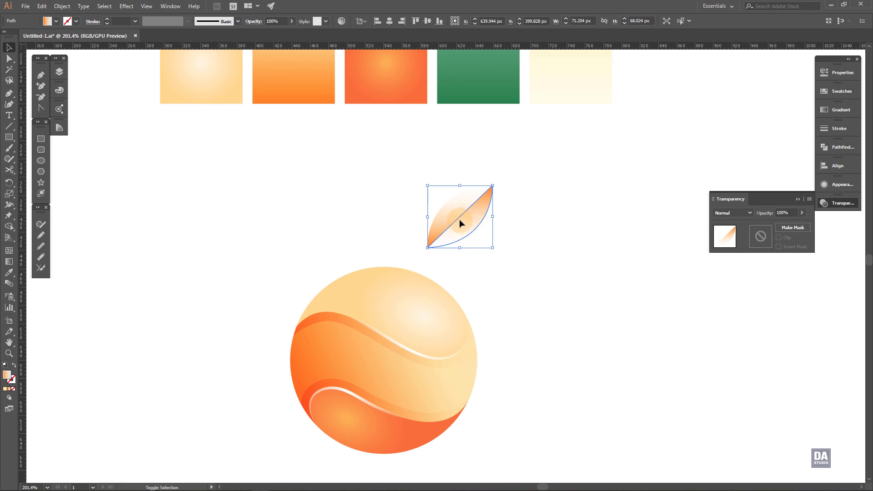
Step: Unite the two halves into one leaf with Pathfinder
click(841, 148)
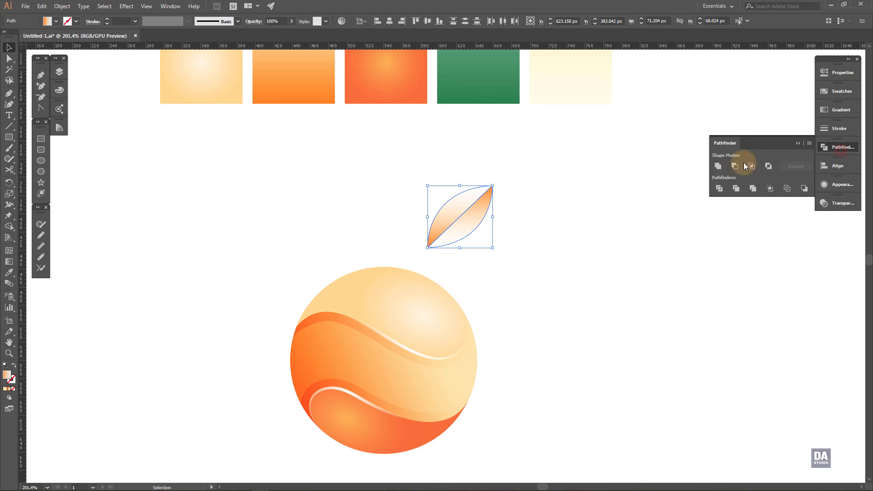
click(717, 167)
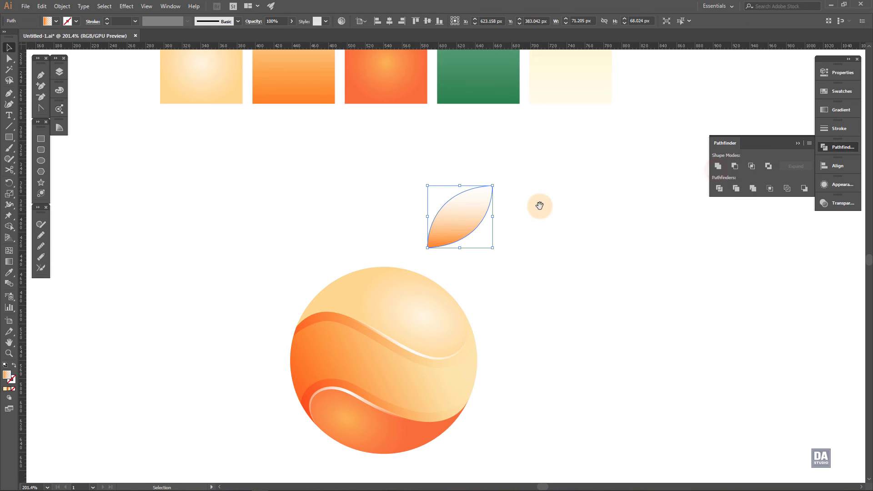
scroll(542, 207, up, 1)
Step: Nudge the leaf slightly lower and shrink it a little
drag(464, 254, 463, 265)
drag(486, 225, 483, 232)
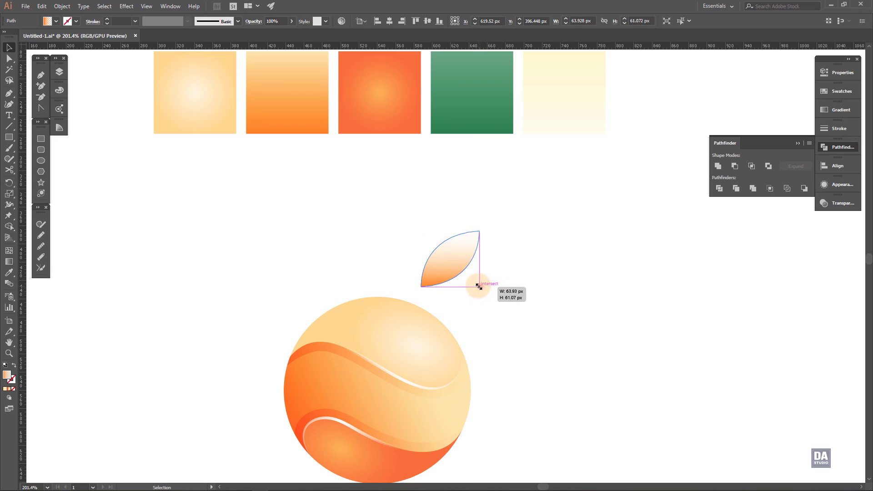
drag(479, 286, 474, 260)
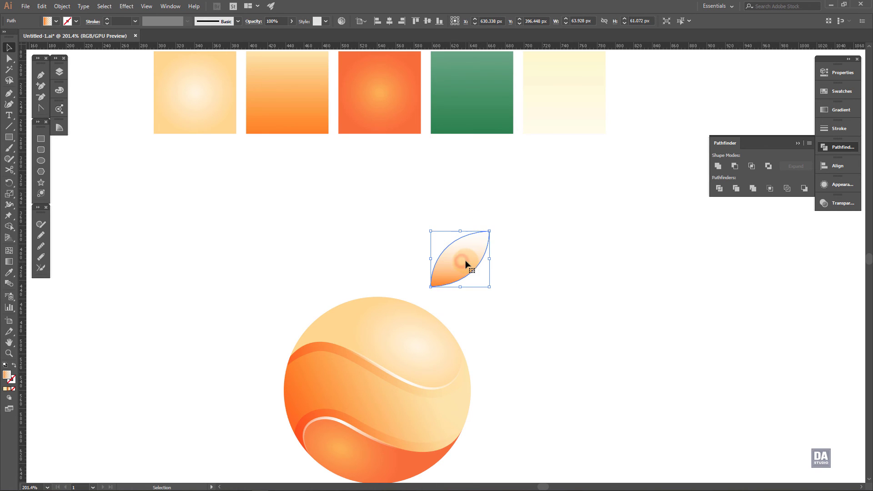
Step: Apply the green swatch's gradient lower-left to upper-right and place a leaf copy to its right
click(9, 272)
click(496, 103)
key(g)
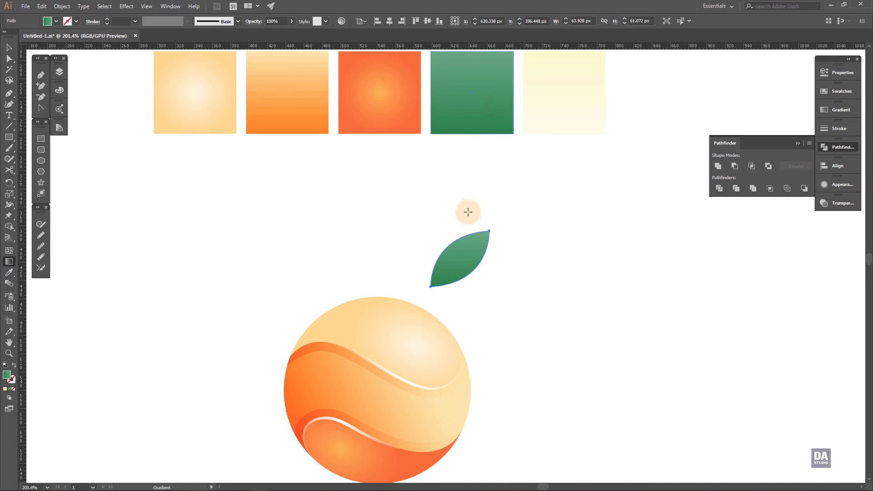
drag(438, 286, 481, 250)
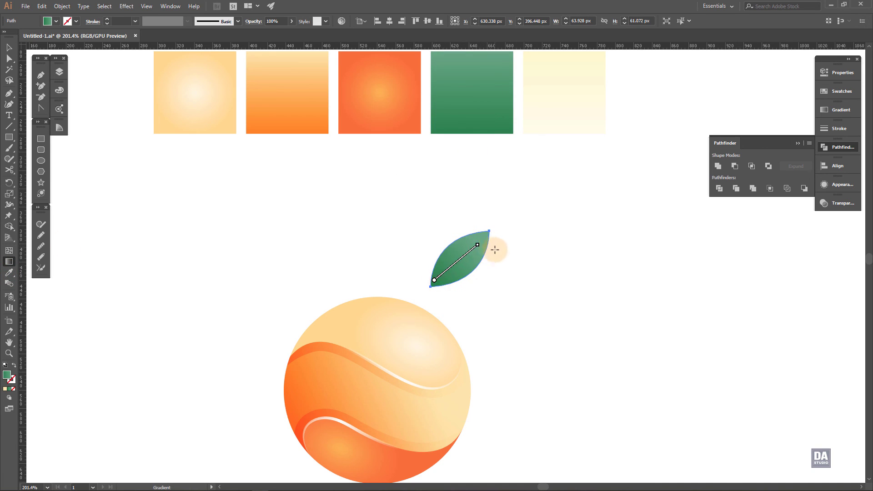
click(9, 47)
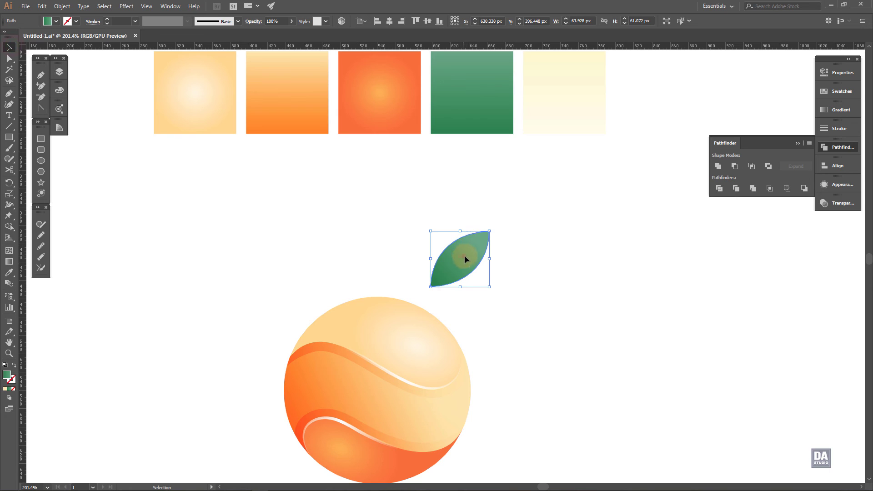
drag(465, 256, 548, 268)
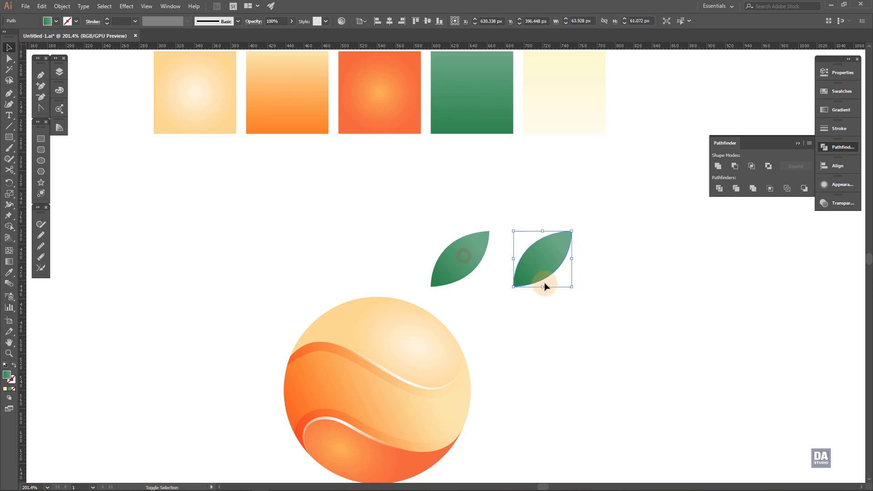
Step: Scissors-cut the duplicate leaf at its top and bottom points and delete one half
click(513, 287)
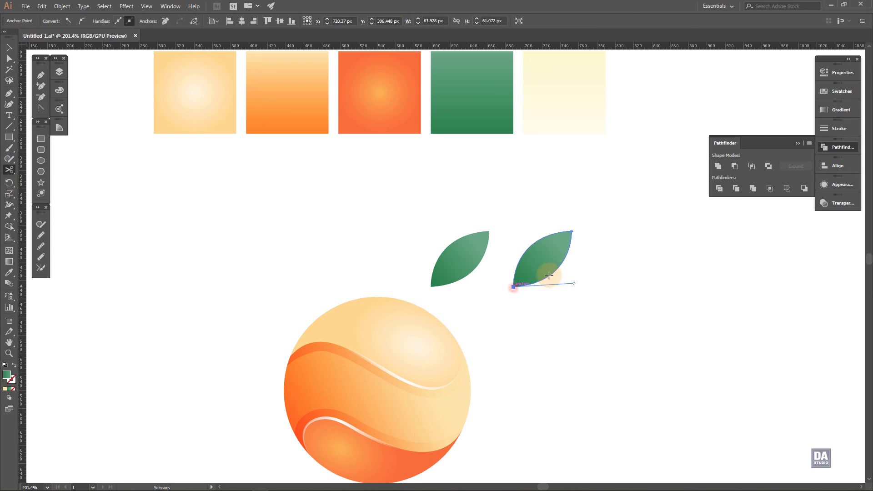
click(572, 235)
key(v)
drag(558, 263, 571, 276)
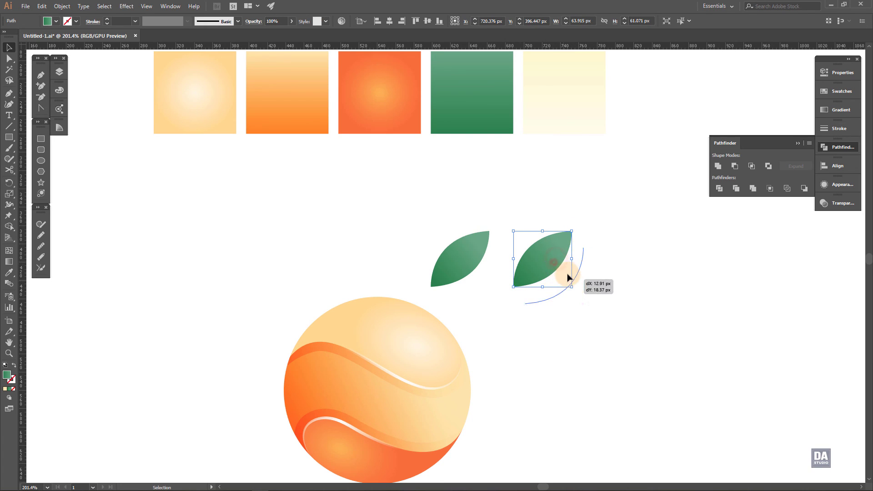
key(Delete)
click(537, 263)
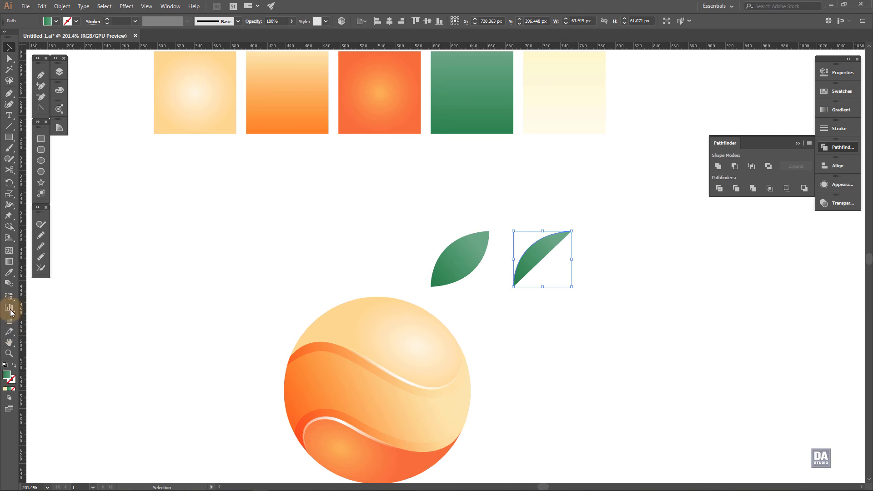
Step: Give the remaining half the orange's pale stroke and move it onto the green leaf as a highlight
click(7, 274)
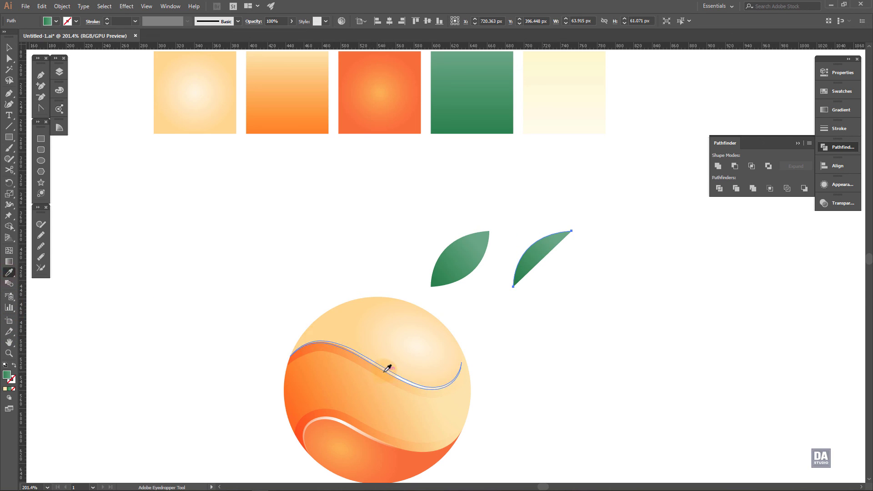
click(388, 367)
click(9, 47)
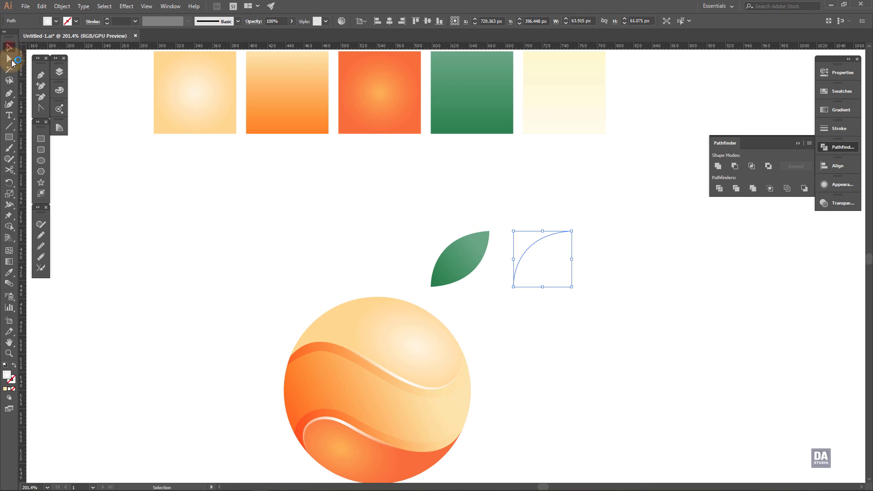
click(528, 257)
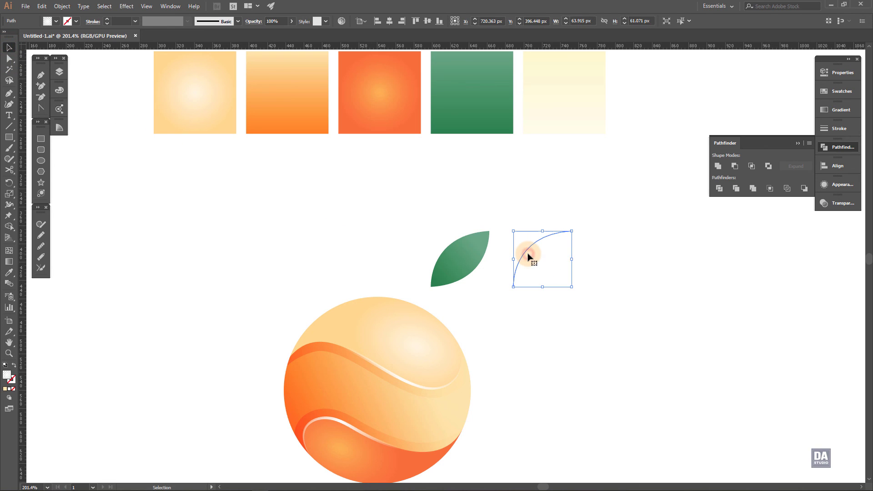
drag(511, 256, 446, 258)
click(517, 266)
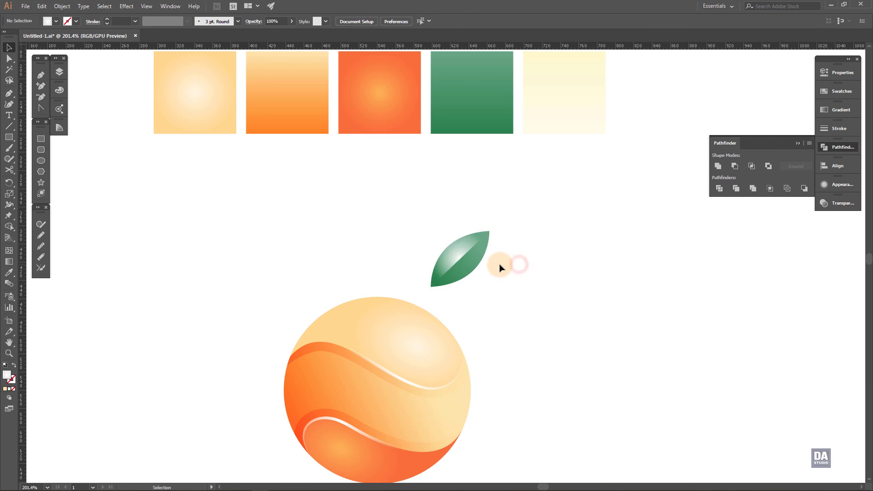
Step: Redraw the green leaf's gradient diagonally, lighter toward its upper tip, then zoom out
click(449, 259)
click(10, 262)
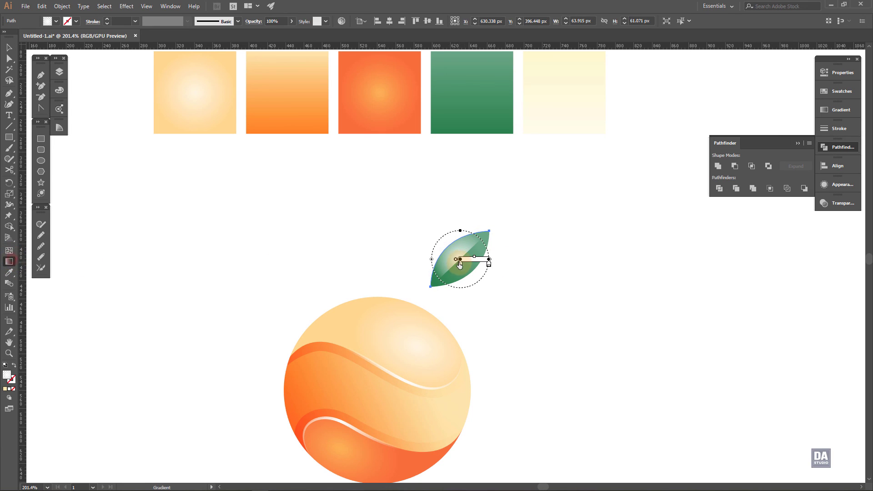
drag(455, 253, 488, 274)
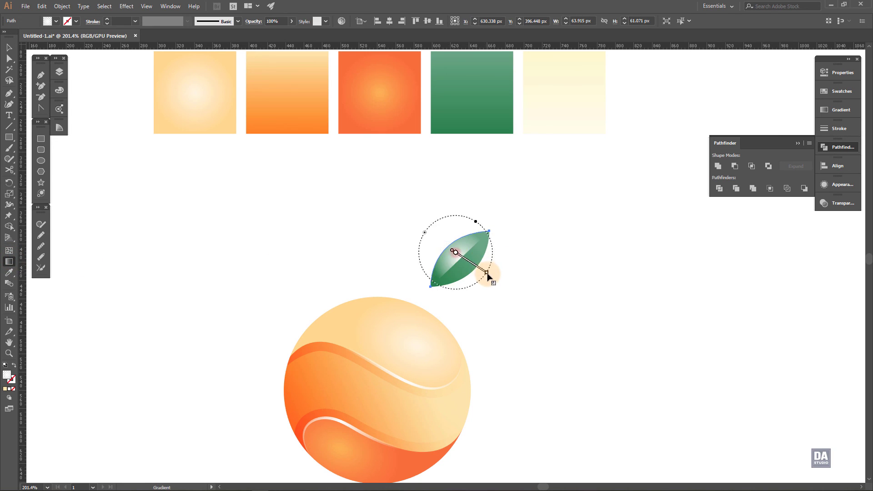
key(v)
click(530, 282)
click(461, 254)
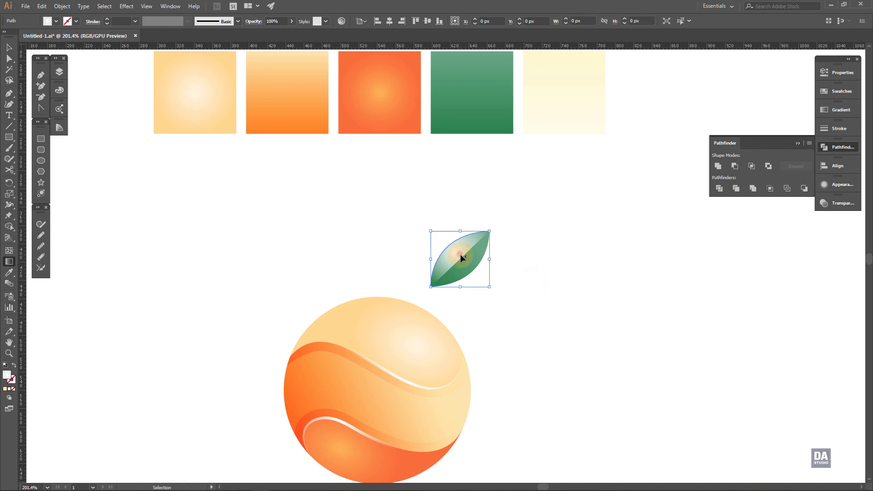
key(g)
drag(462, 264, 485, 286)
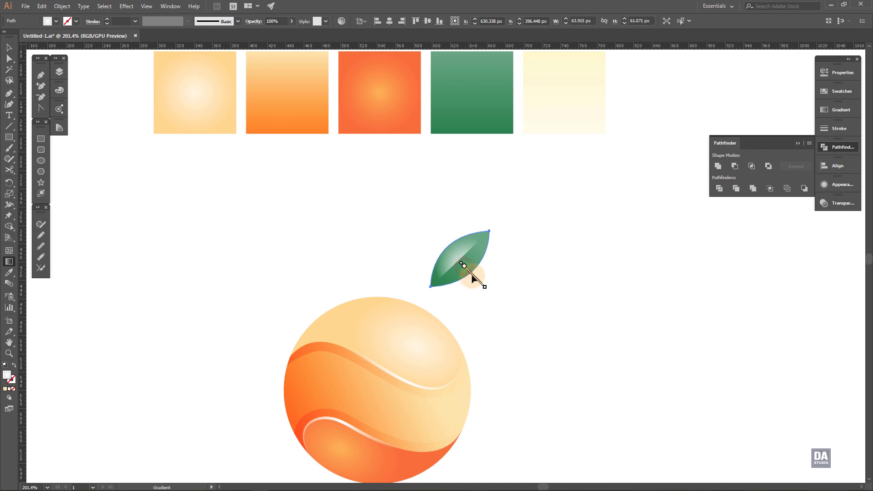
click(523, 291)
drag(451, 272, 367, 235)
Step: Move the swatches onto the pasteboard, then group the orange and leaf and enlarge them about twice
drag(566, 341, 514, 280)
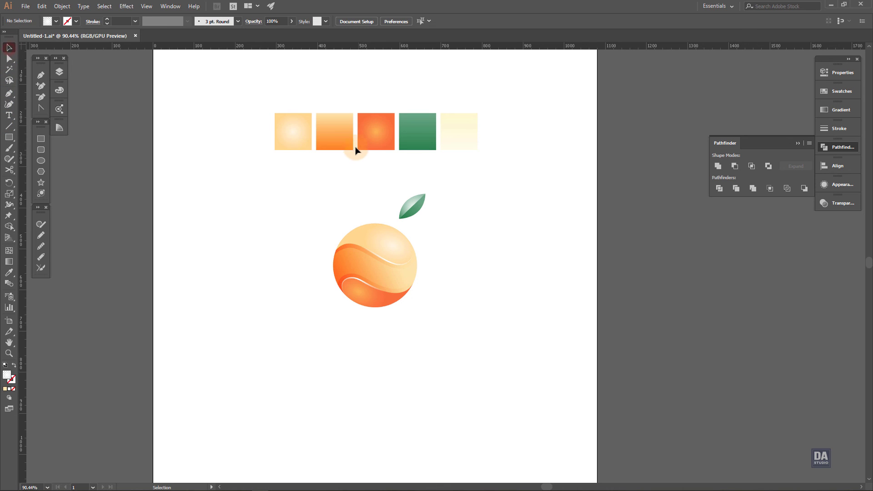
drag(356, 150, 724, 291)
drag(492, 164, 298, 334)
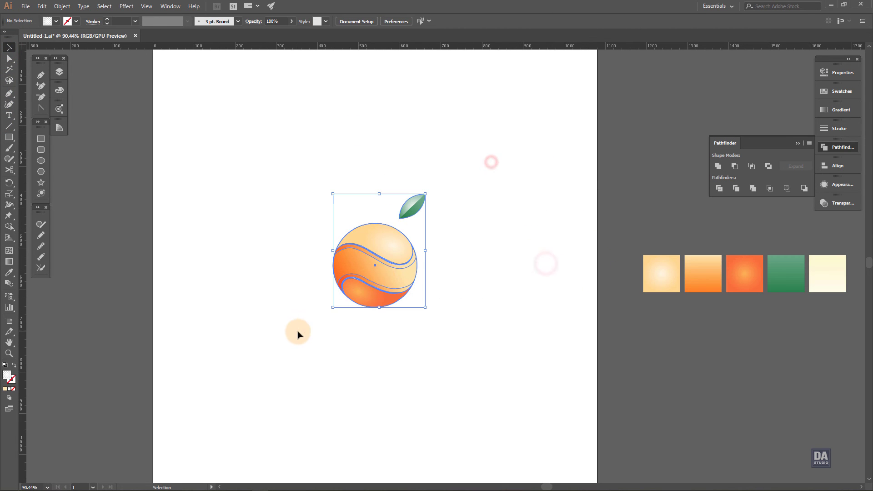
right_click(382, 277)
click(404, 332)
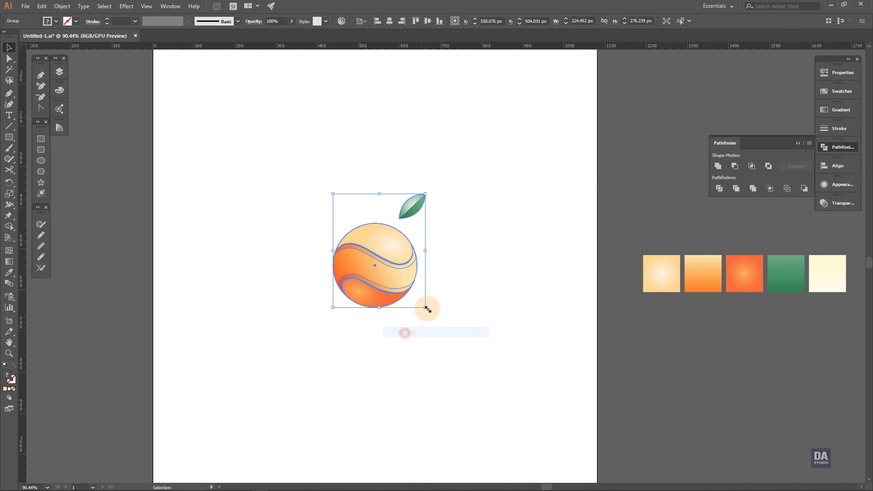
drag(428, 309, 478, 369)
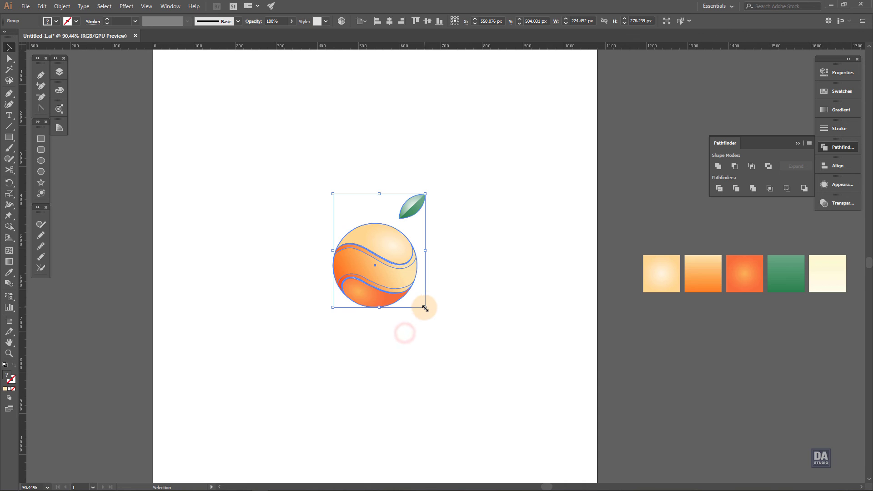
click(519, 335)
Step: Shrink the leaf and reposition it just above the orange
drag(318, 287, 438, 224)
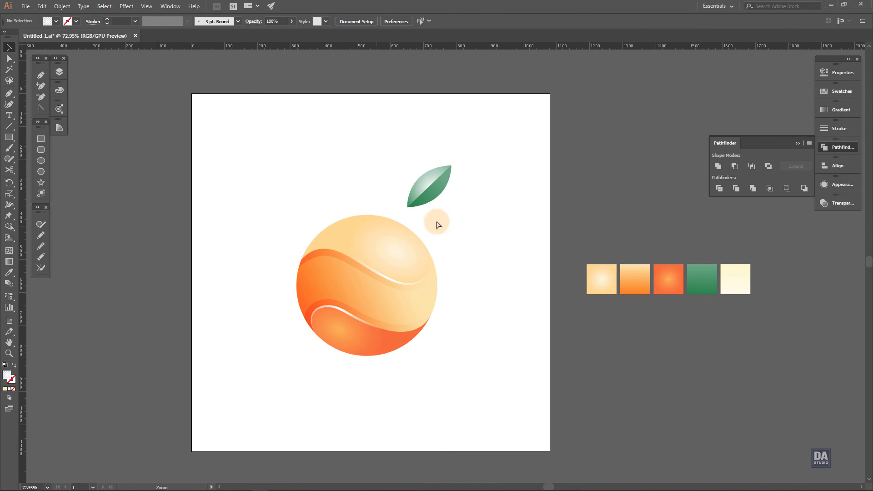
key(v)
mouse_move(468, 151)
mouse_down()
mouse_move(398, 213)
mouse_move(422, 197)
mouse_up()
click(468, 239)
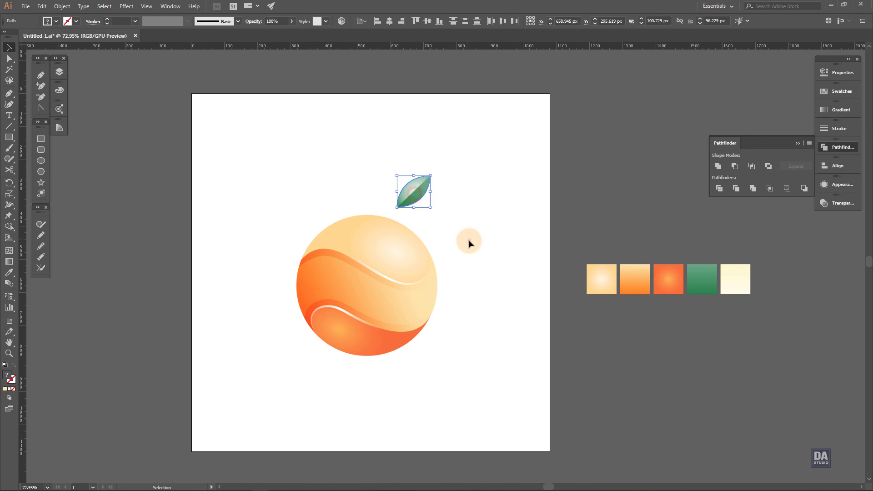
mouse_move(487, 318)
mouse_down()
mouse_move(494, 314)
mouse_move(476, 311)
mouse_up()
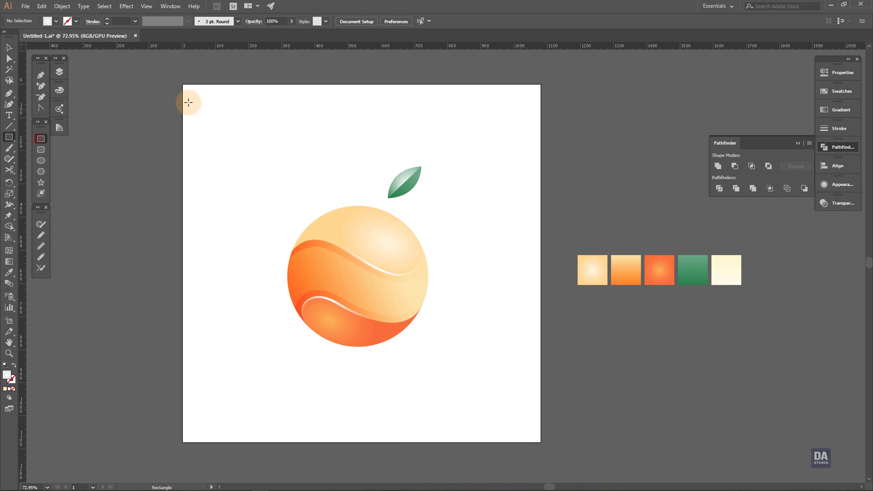
Step: Draw a 1080 px artboard-sized square filled with the cream swatch as a Radial gradient
drag(183, 84, 541, 441)
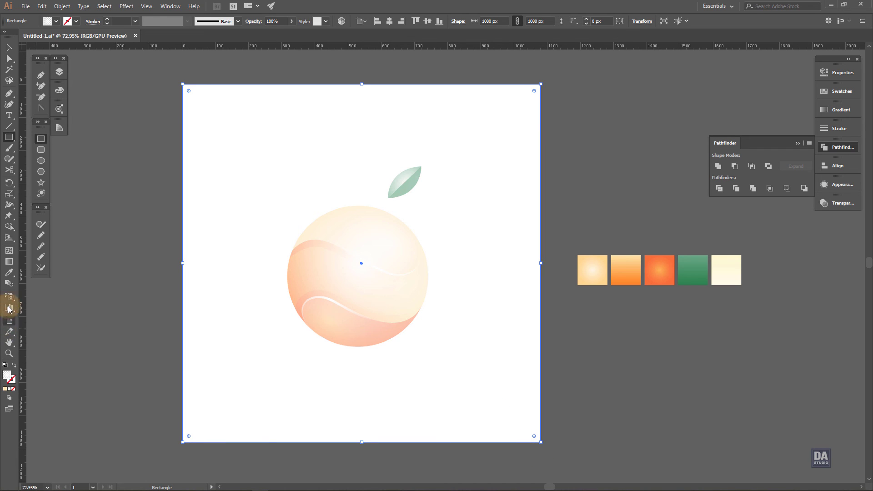
click(9, 272)
click(587, 271)
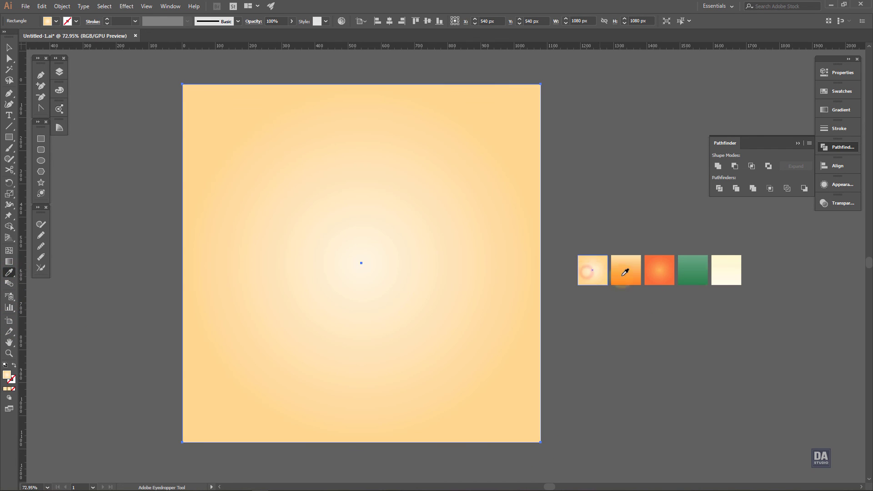
click(734, 273)
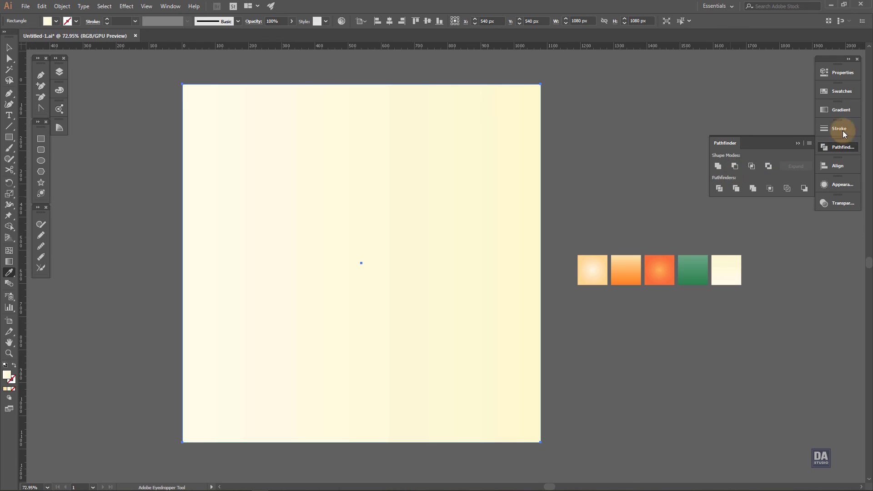
click(847, 114)
click(760, 120)
click(772, 135)
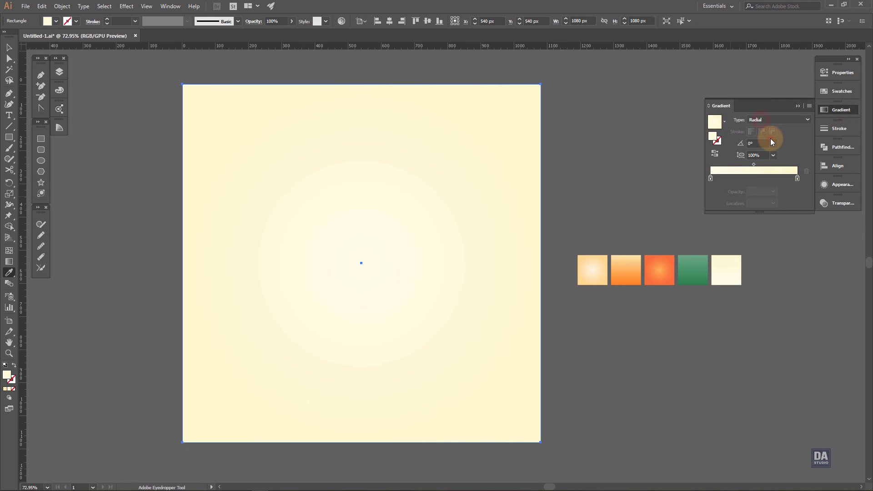
Step: Send the cream square to the back and scale the orange group down slightly
click(8, 47)
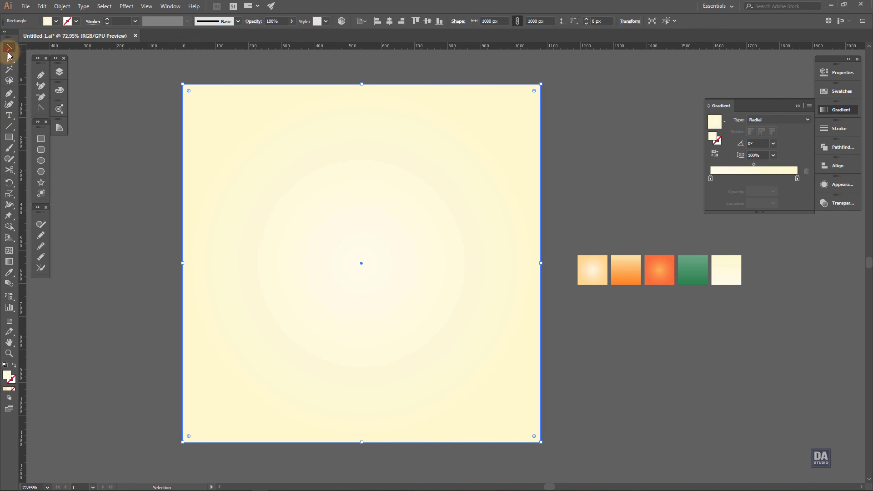
key(ctrl+shift+bracketleft)
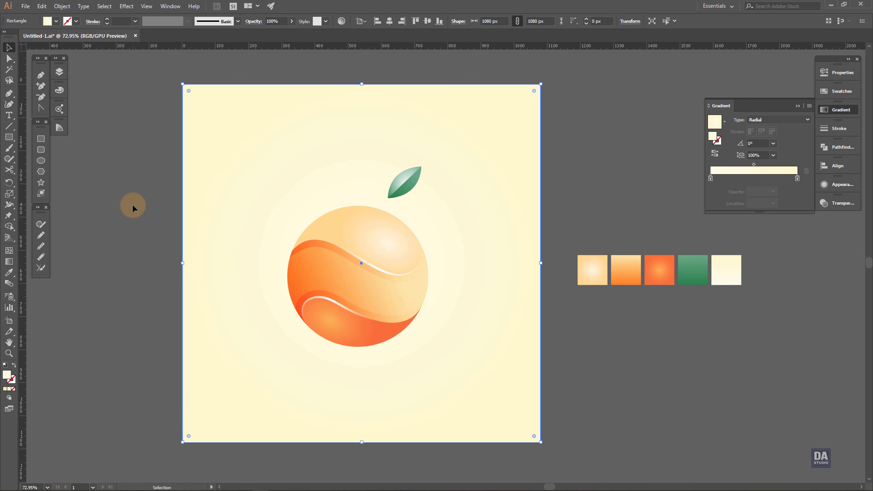
click(402, 333)
drag(429, 349, 418, 340)
Step: Deselect the shrunken orange and zoom out to review it centred on the cream background
click(618, 372)
scroll(478, 378, down, 2)
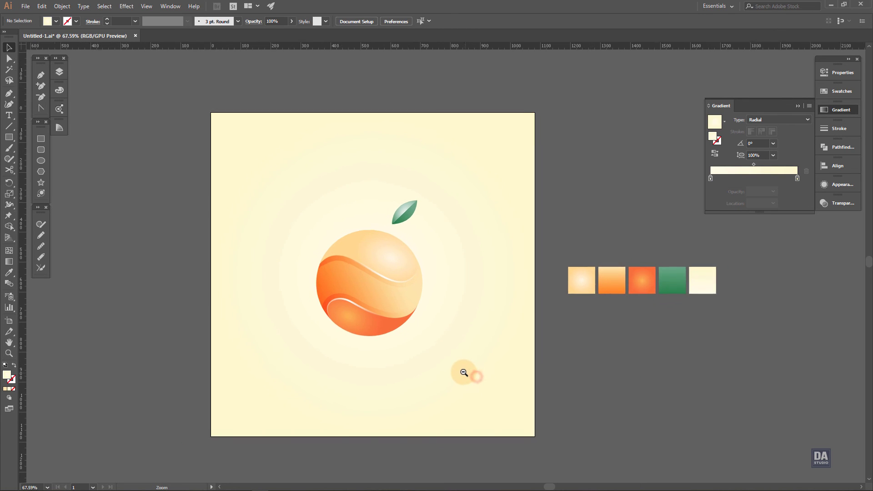